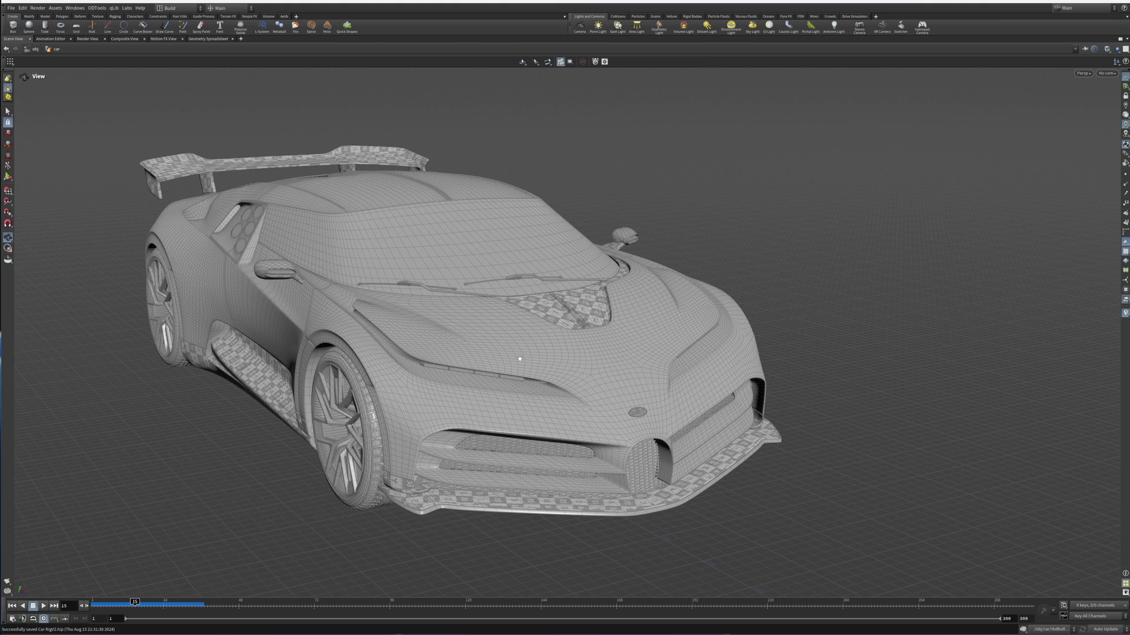
Restore the split-pane layout and inspect the file1 node that loads the Bugatti FBX model.
key("ctrl+b")
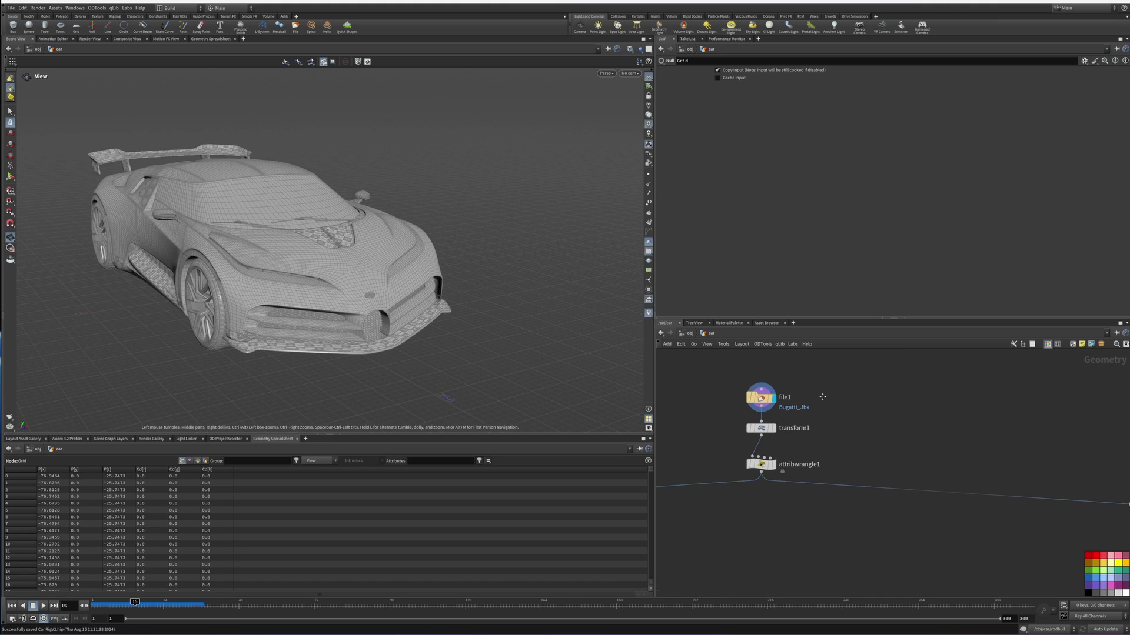
middle_click_drag(823, 397, 886, 406)
left_click(826, 404)
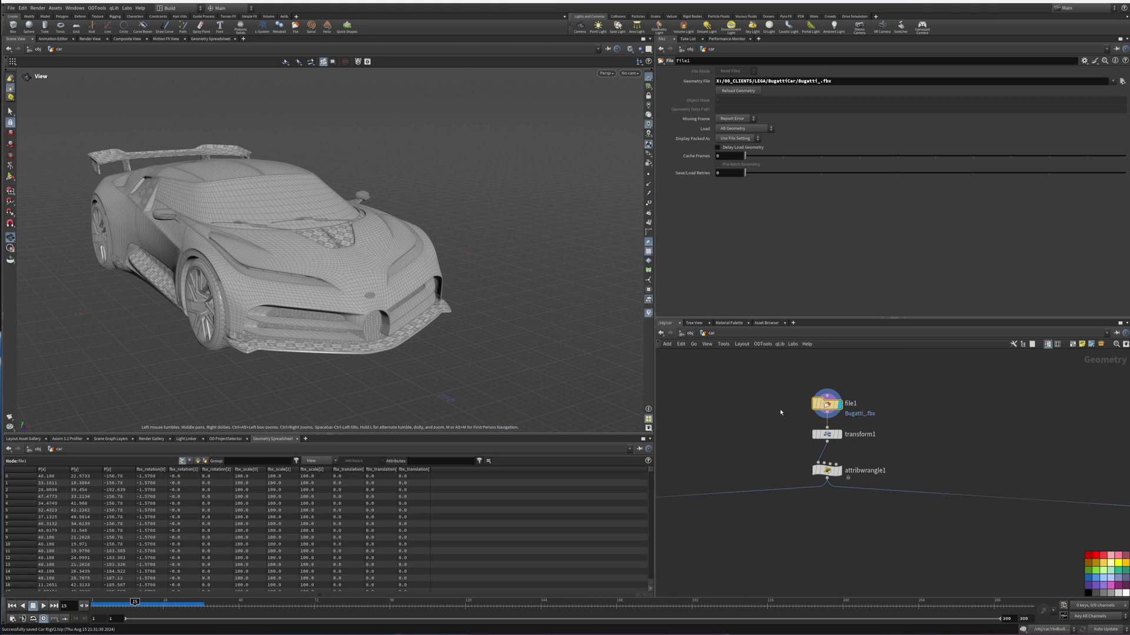
middle_click_drag(774, 418, 760, 403)
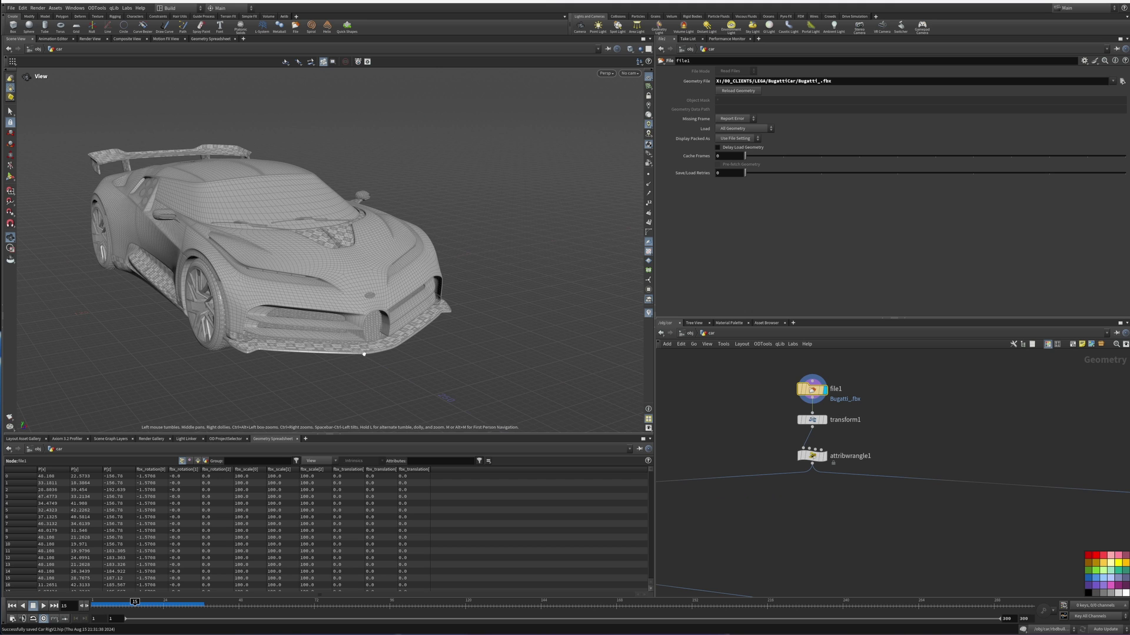
left_click_drag(409, 363, 385, 406)
middle_click_drag(385, 406, 379, 350)
left_click_drag(379, 350, 410, 356)
Display the output of the transform1 node and frame the car in the viewport.
left_click(824, 420)
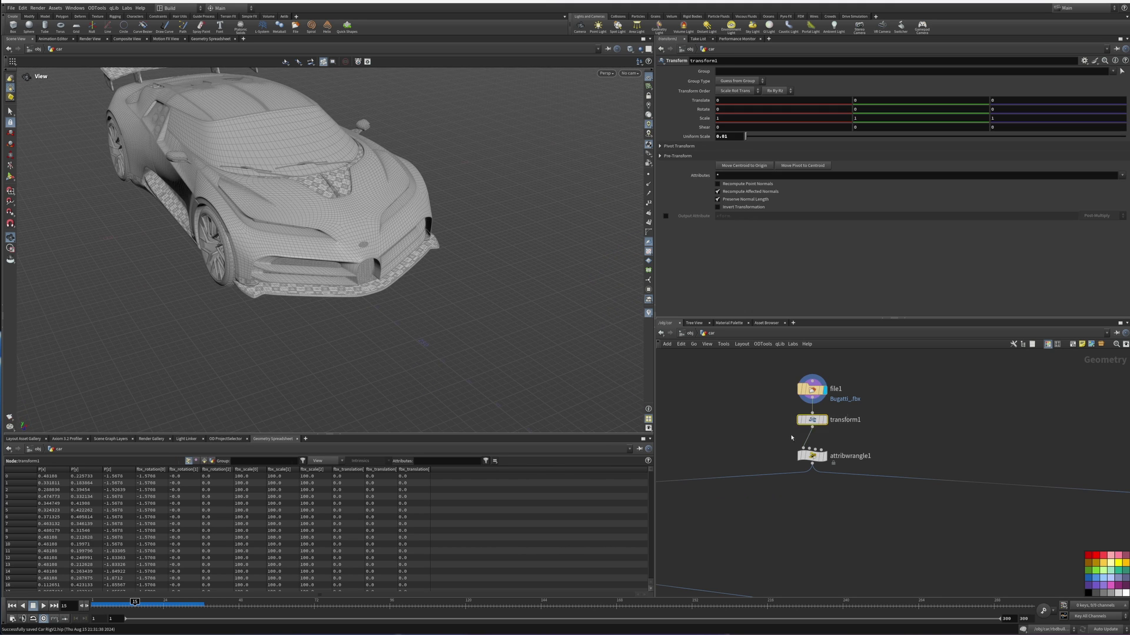
left_click(826, 434)
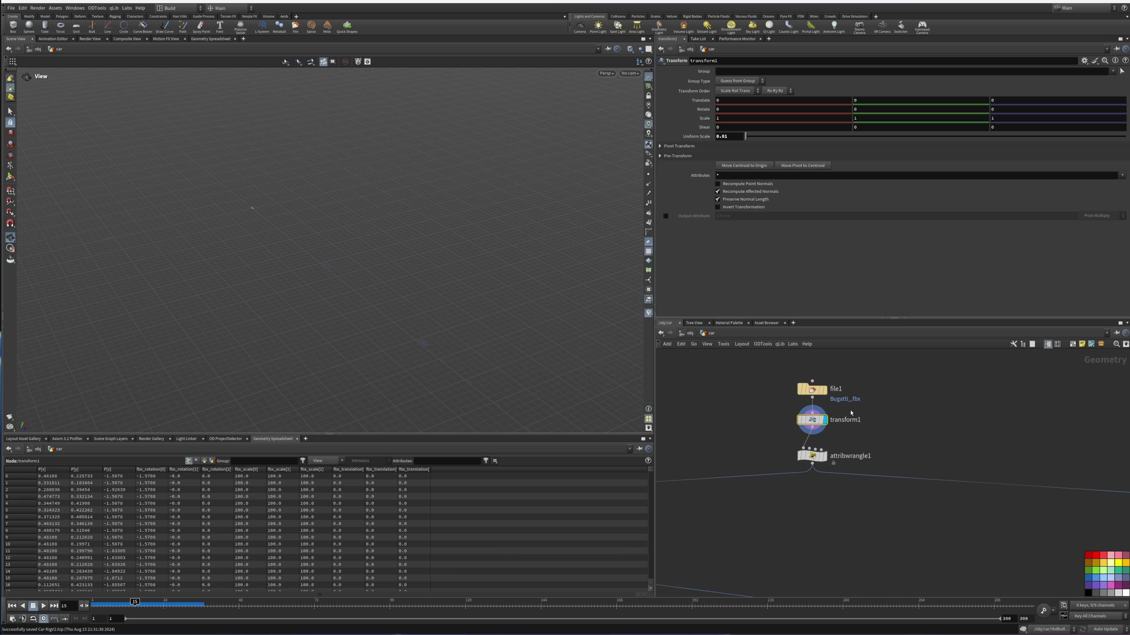
key("g")
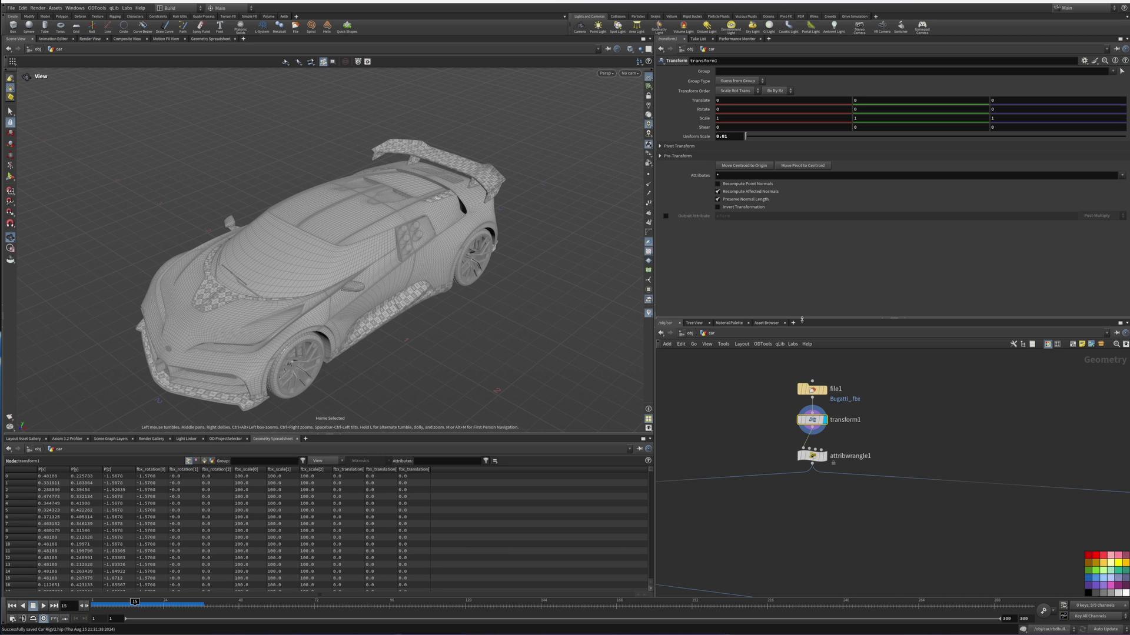
Examine the VEX code of attribwrangle1 that creates primitive groups from material names, and display that node's output.
middle_click_drag(862, 445, 845, 381)
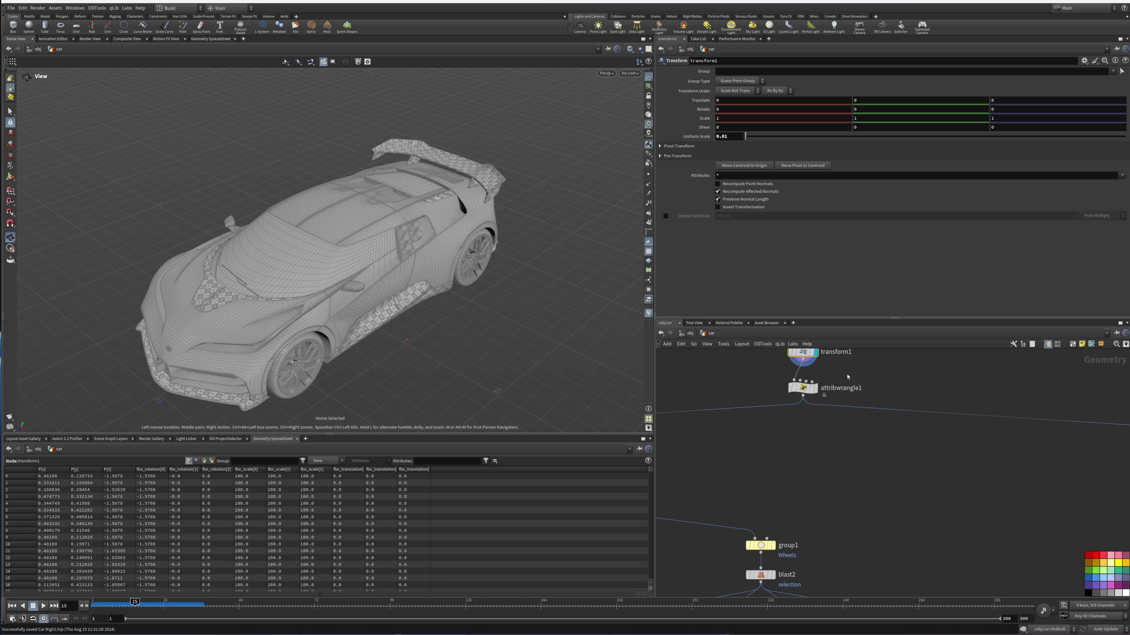
left_click(803, 387)
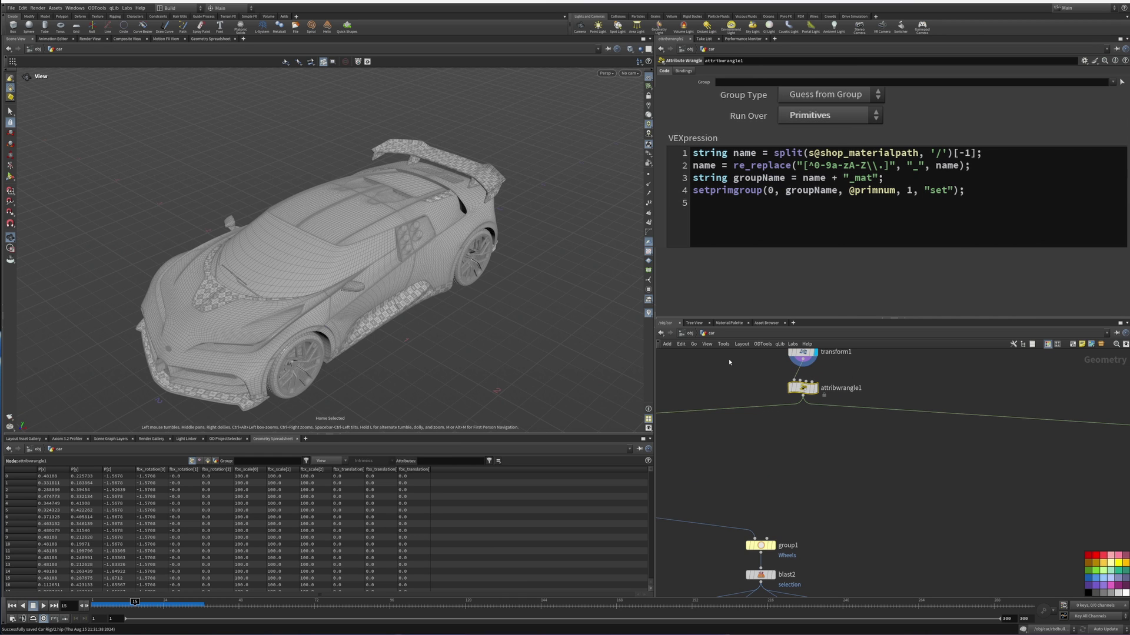
left_click_drag(625, 342, 497, 250)
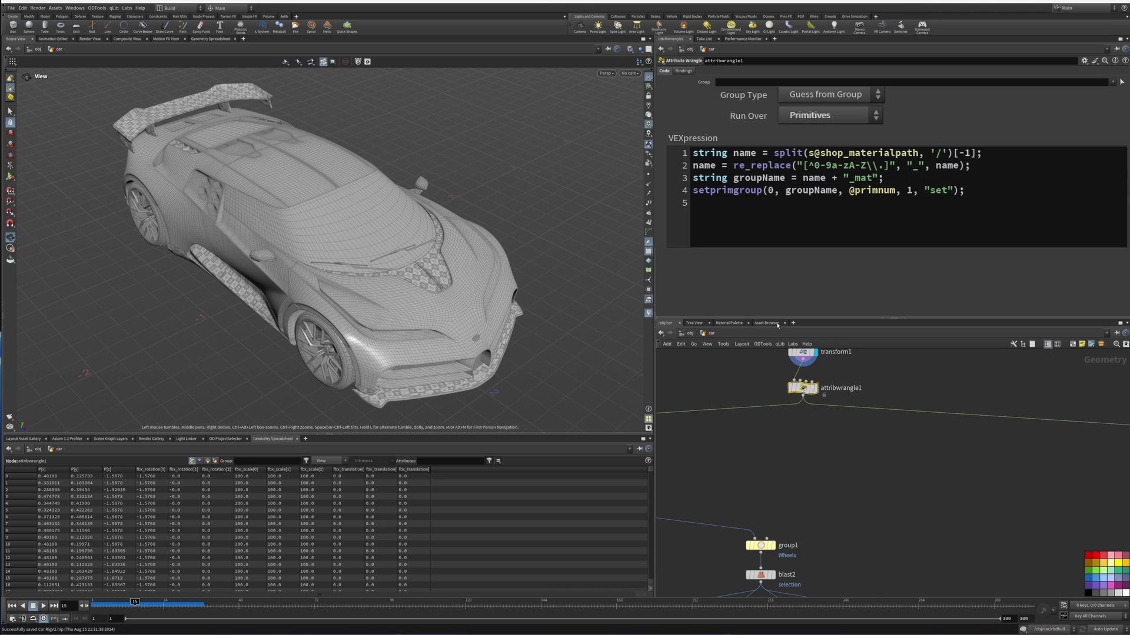
middle_click_drag(883, 379, 874, 408)
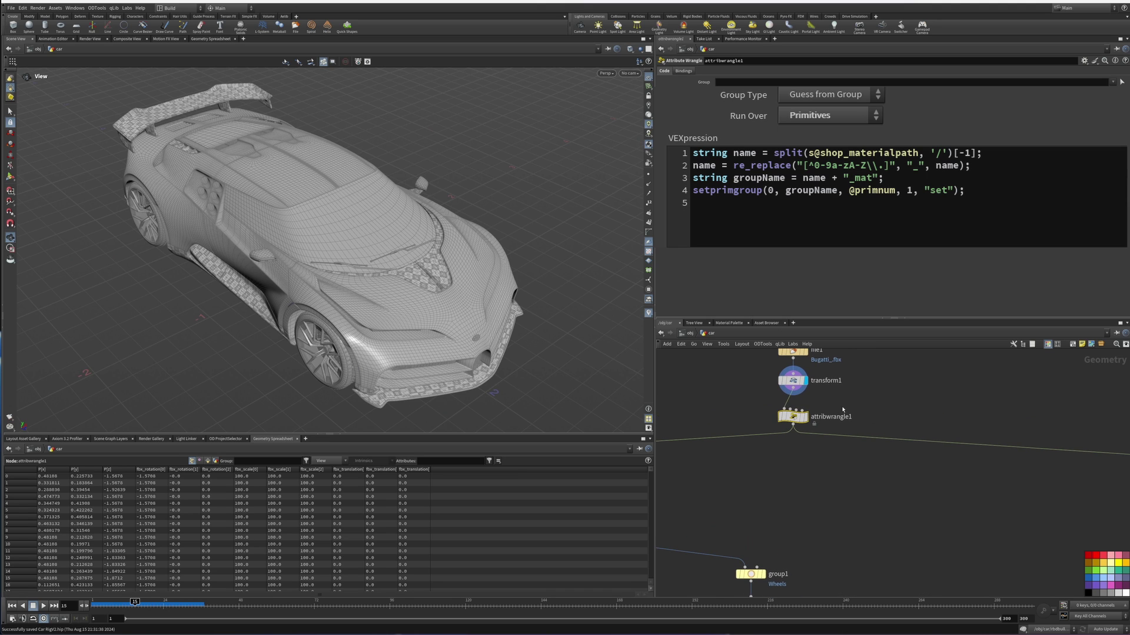
mouse_move(805, 418)
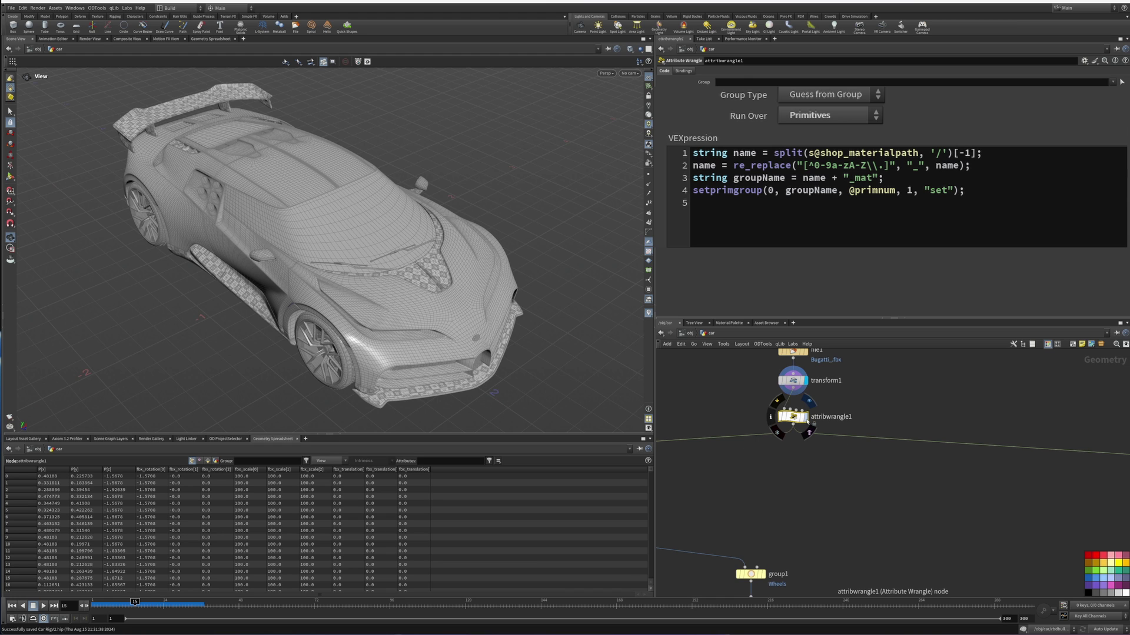
left_click(806, 419)
left_click_drag(854, 391, 725, 447)
Display the blast1 node that isolates the tires and rims, and inspect its settings and geometry.
middle_click_drag(758, 503, 908, 399)
scroll(906, 425, "down", 4)
middle_click_drag(808, 410, 873, 408)
scroll(861, 425, "up", 5)
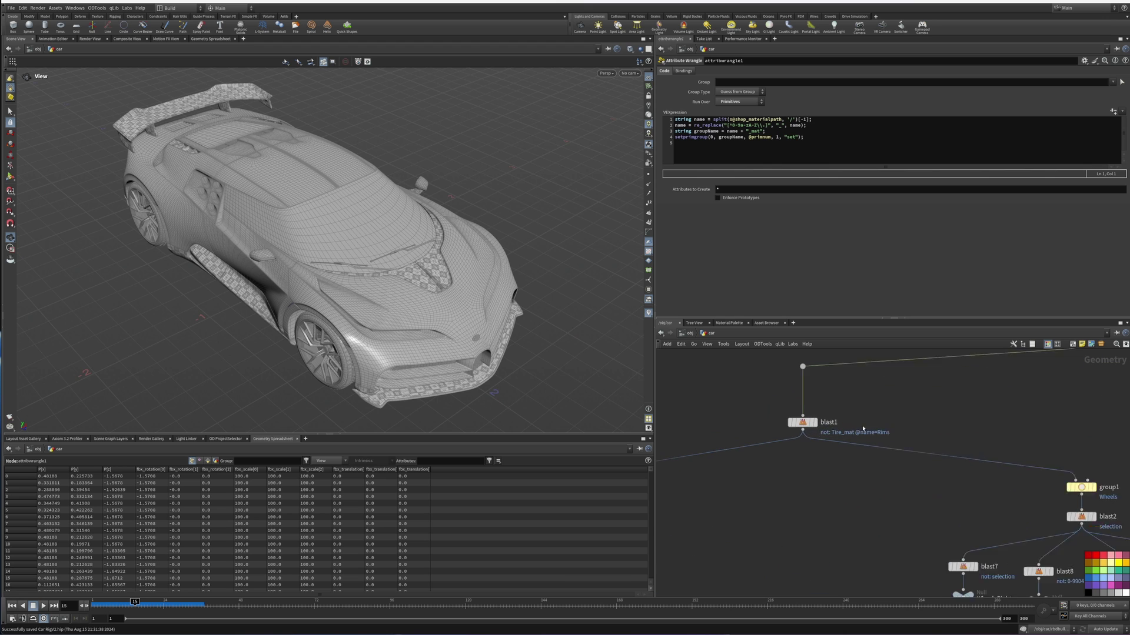
left_click(809, 422)
left_click_drag(353, 306, 405, 310)
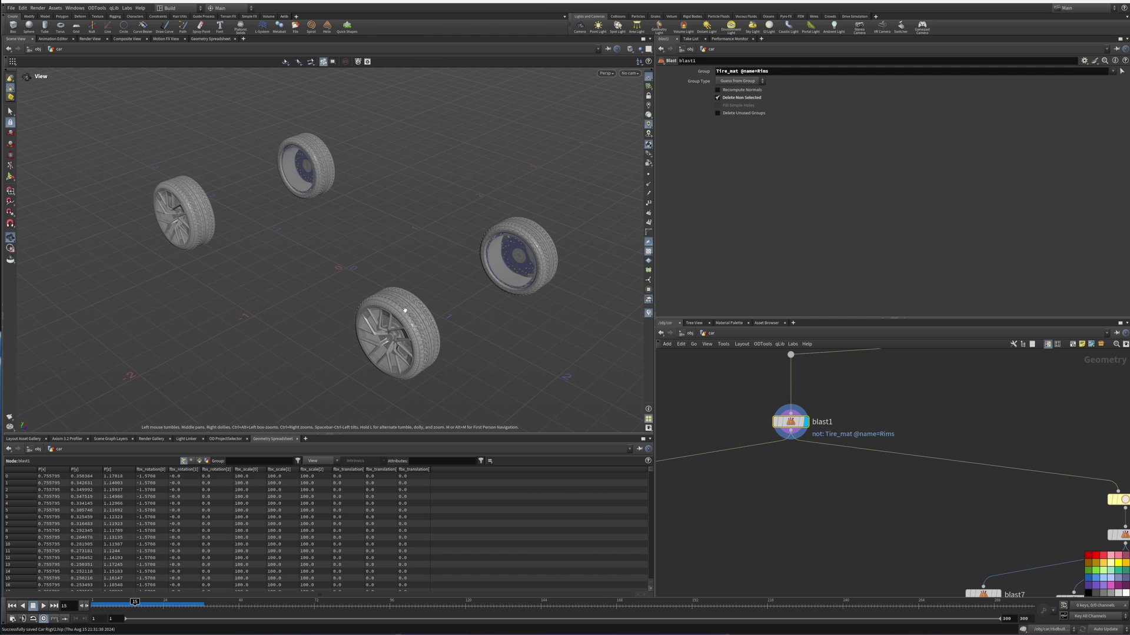
Display the blast node feeding the Body null to view the car body without its wheels.
scroll(858, 420, "down", 4)
middle_click_drag(962, 429, 671, 428)
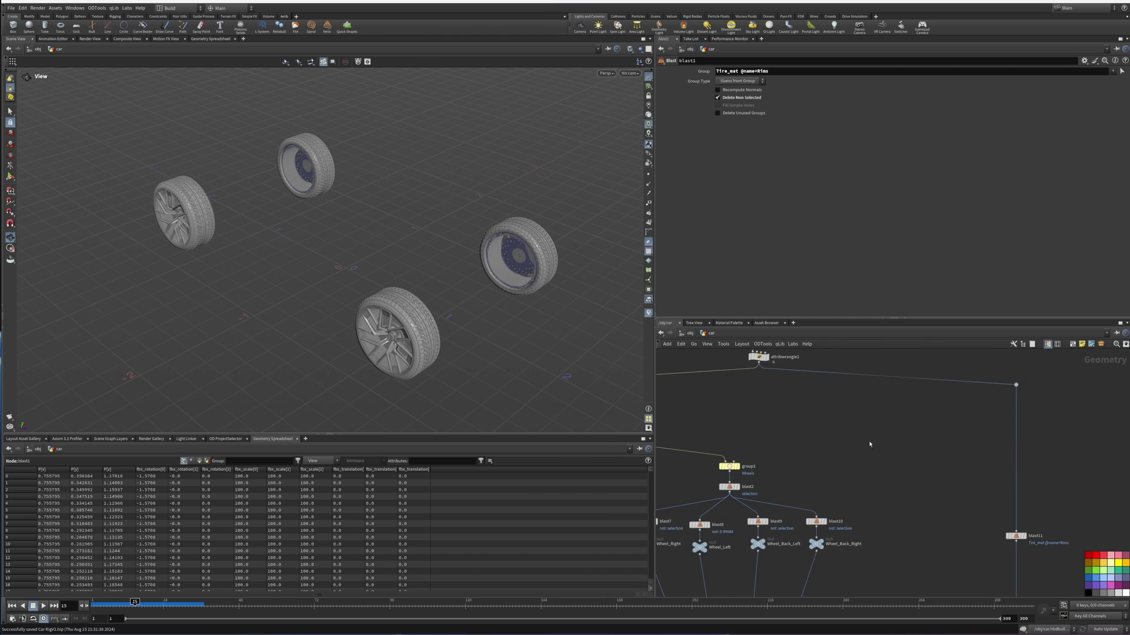
mouse_move(905, 451)
middle_mouse_down()
mouse_move(951, 394)
mouse_move(899, 438)
middle_mouse_up()
left_click(961, 473)
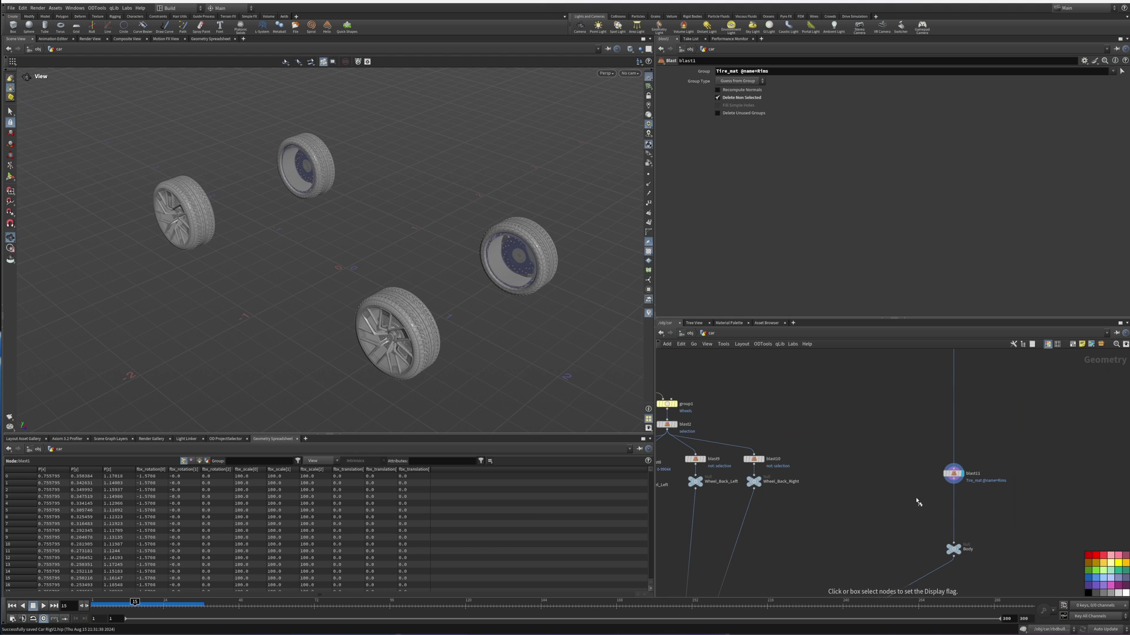
Display the group1 node to view the Wheels group on all four wheels.
middle_click_drag(903, 482, 1019, 497)
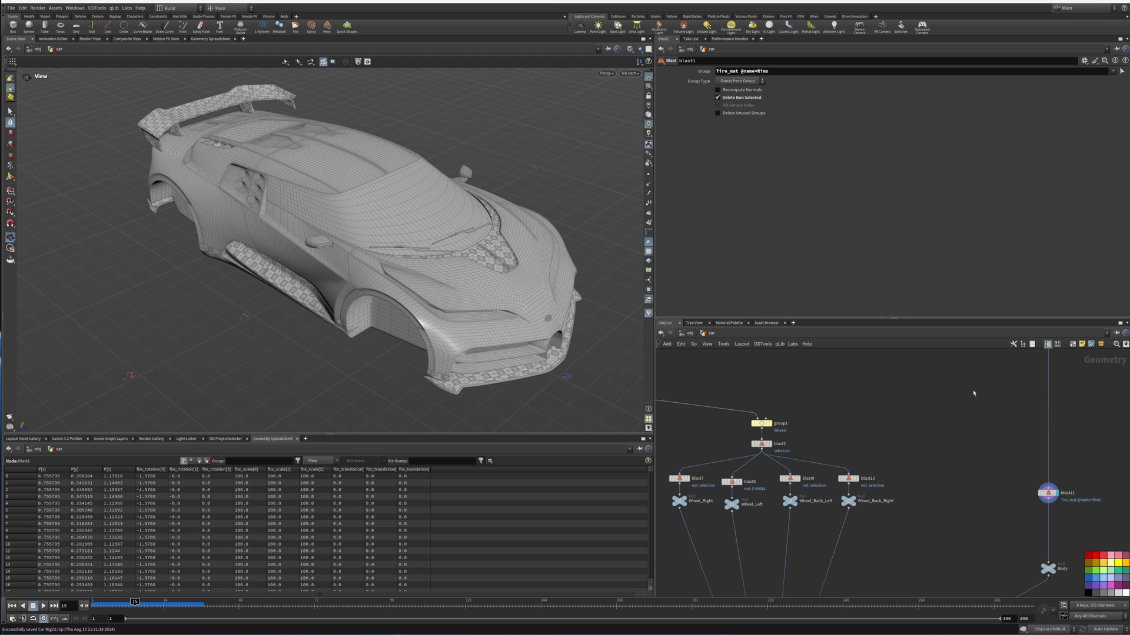
mouse_move(949, 433)
middle_mouse_down()
mouse_move(979, 431)
mouse_move(951, 443)
middle_mouse_up()
middle_click_drag(725, 414, 1097, 396)
middle_click_drag(916, 430, 697, 449)
scroll(963, 417, "up", 3)
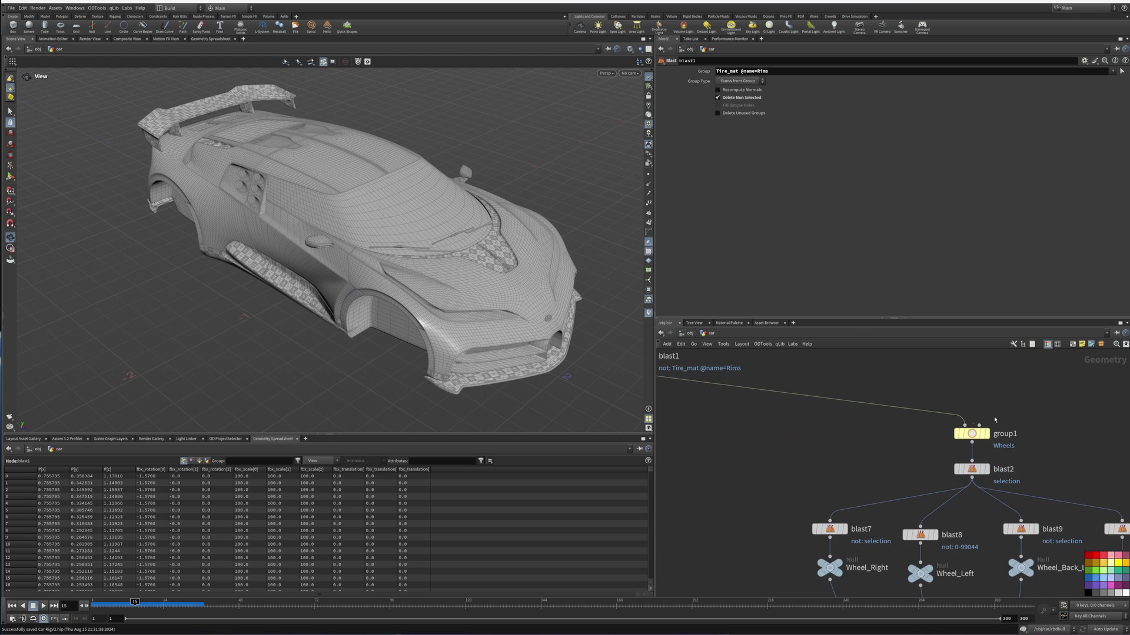
middle_click_drag(995, 420, 923, 429)
left_click(887, 448)
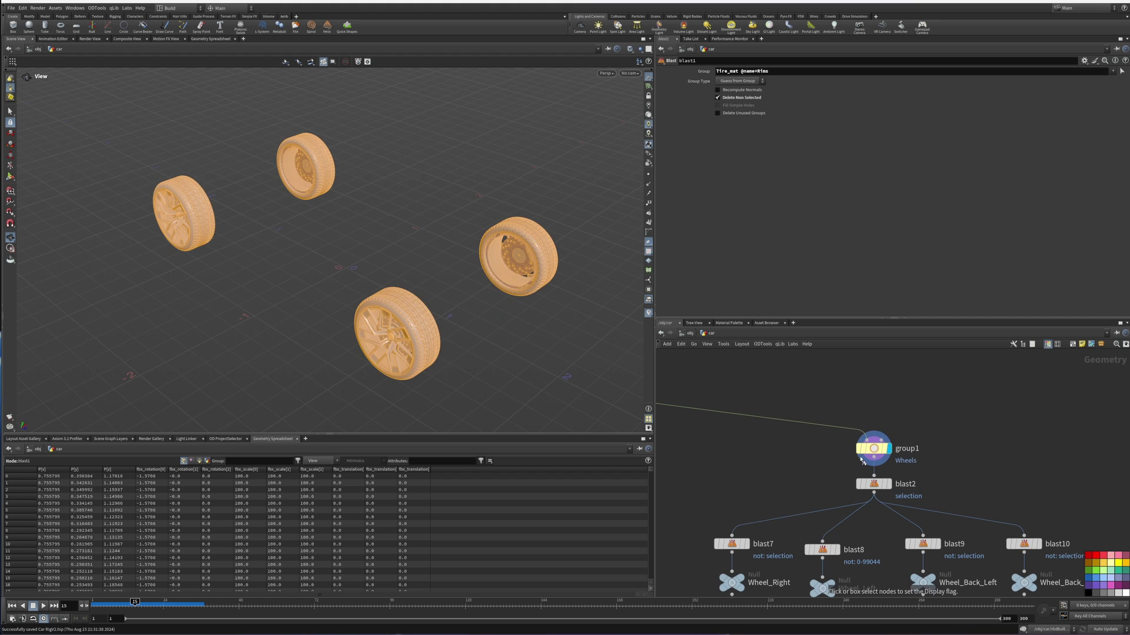
left_click_drag(444, 346, 458, 312)
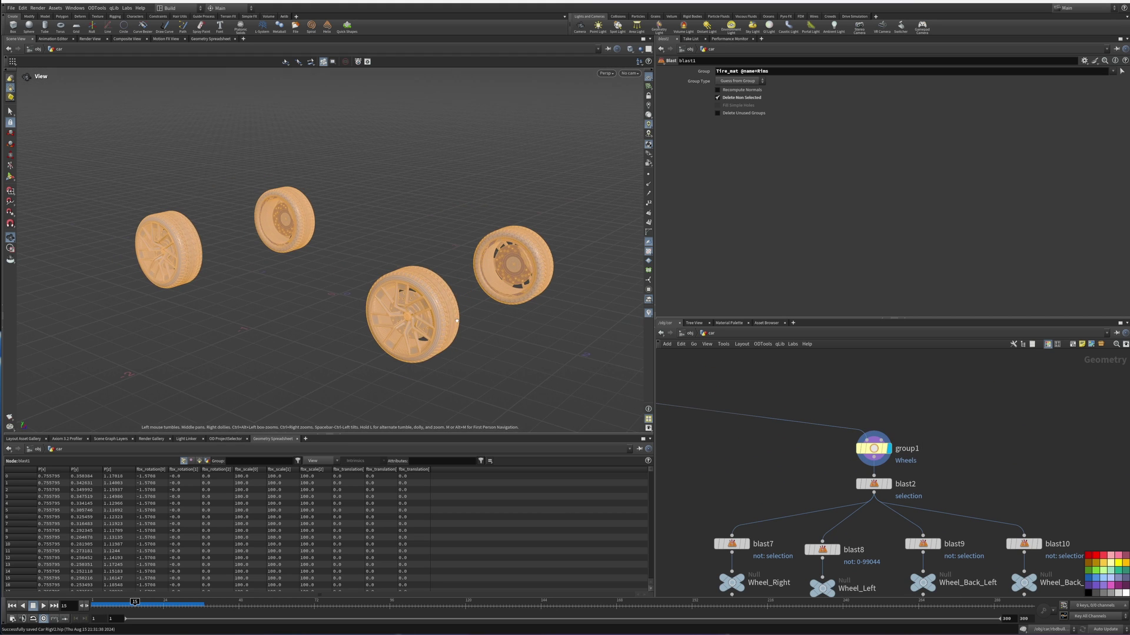
Display the blast2 node below the Wheels group and view the remaining wheel geometry from the side.
middle_click_drag(943, 470, 937, 398)
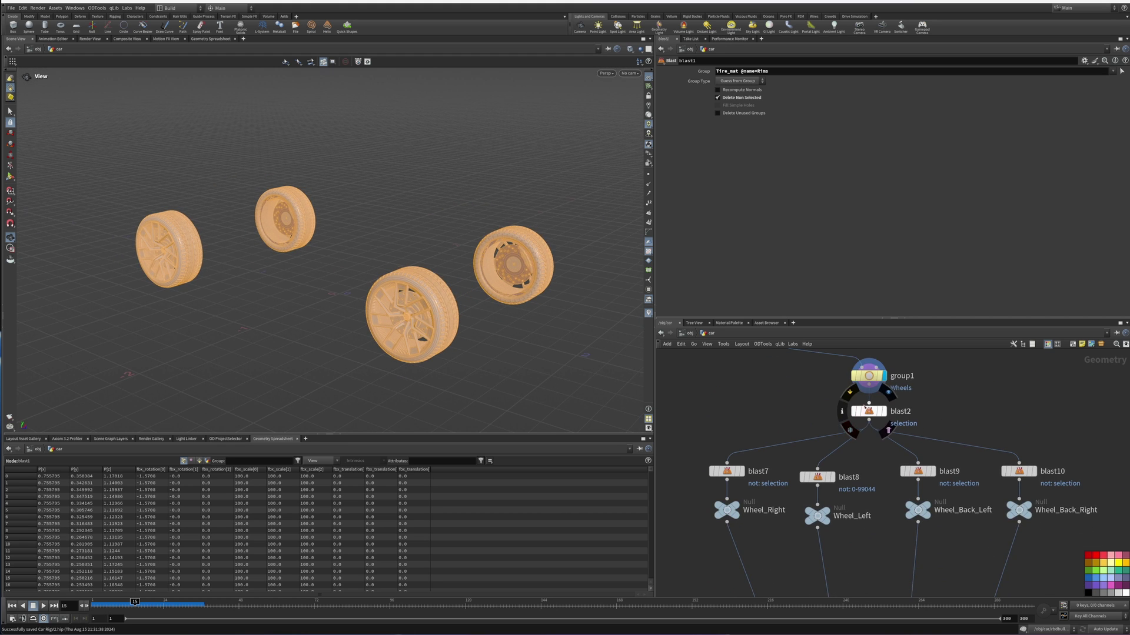
left_click(883, 411)
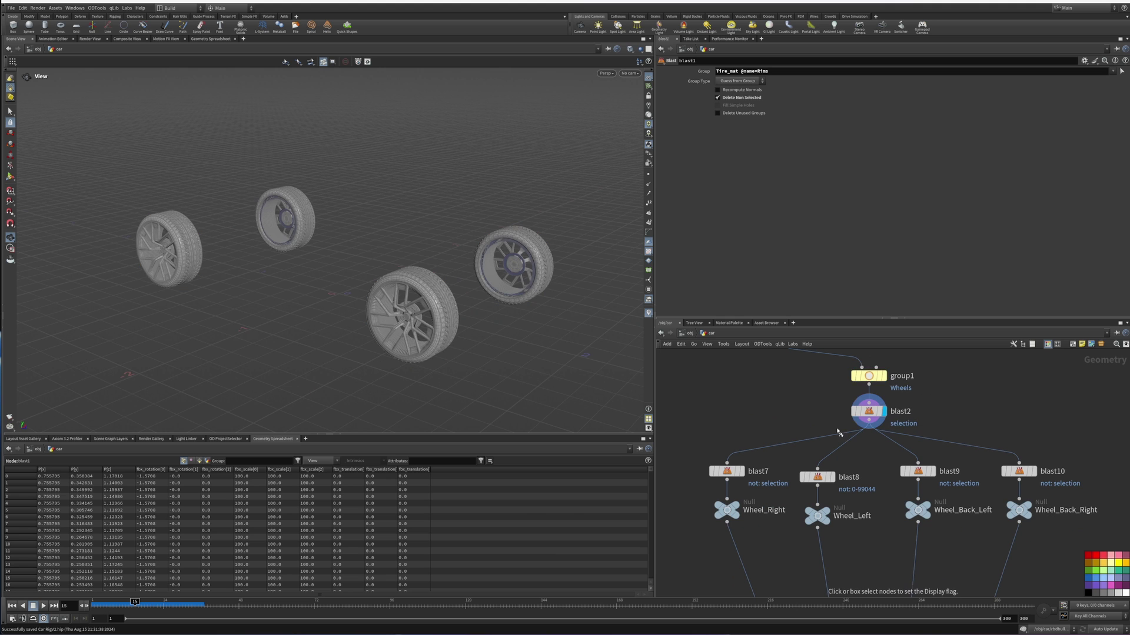
left_click_drag(427, 306, 446, 290)
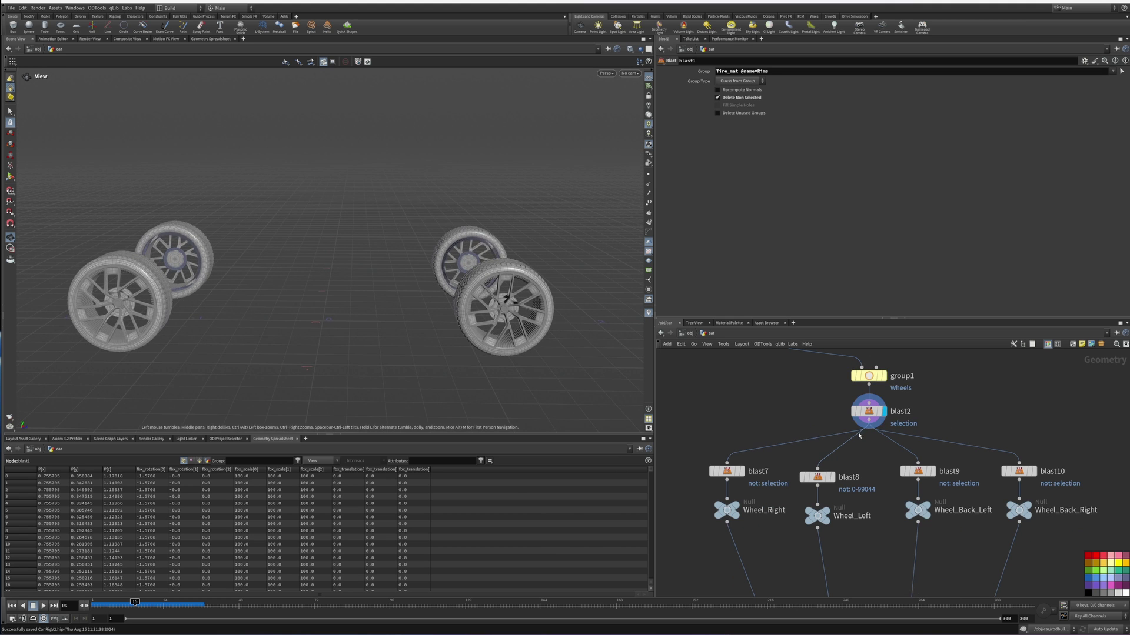
Display blast7, blast8, blast9 and blast10 in turn to view each separated wheel.
middle_click_drag(774, 406, 796, 358)
key("r")
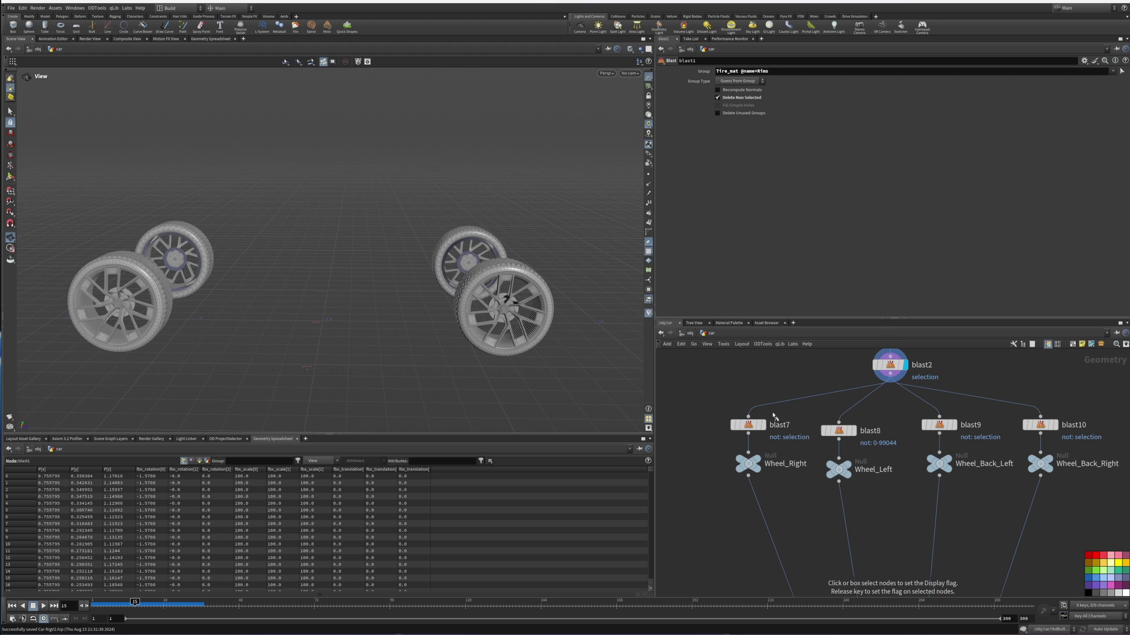
left_click_drag(791, 411, 733, 438)
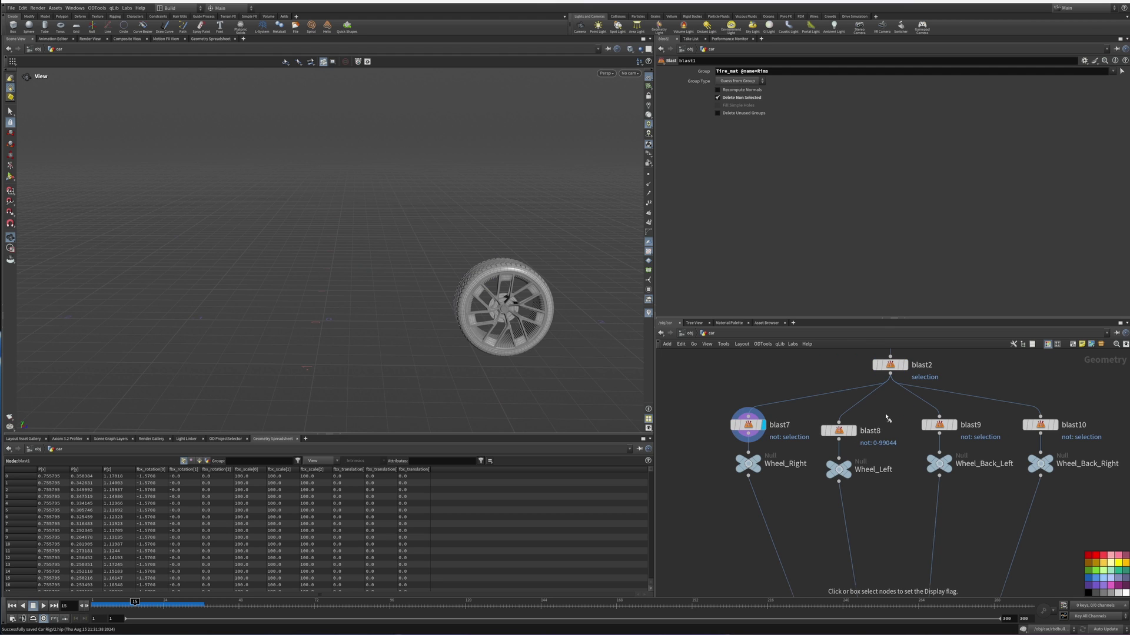
left_click_drag(885, 415, 808, 454)
left_click_drag(971, 406, 920, 440)
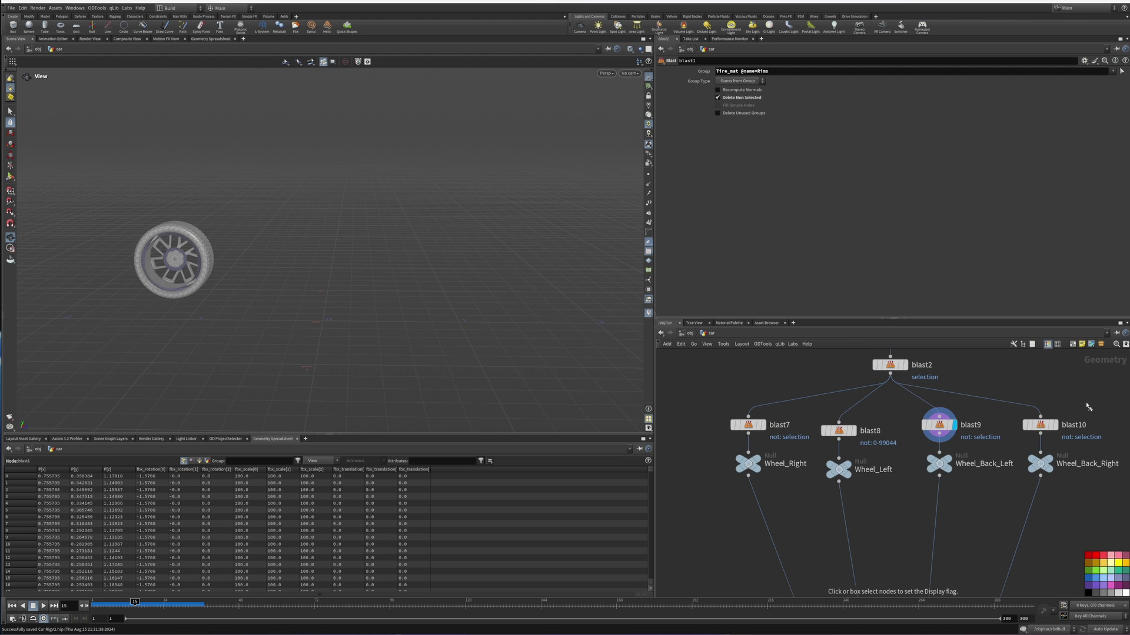
left_click_drag(1086, 403, 1024, 441)
middle_click(838, 470)
Display the blast3 node in the brakes branch to view the isolated brake discs and calipers.
middle_click_drag(908, 520, 902, 420)
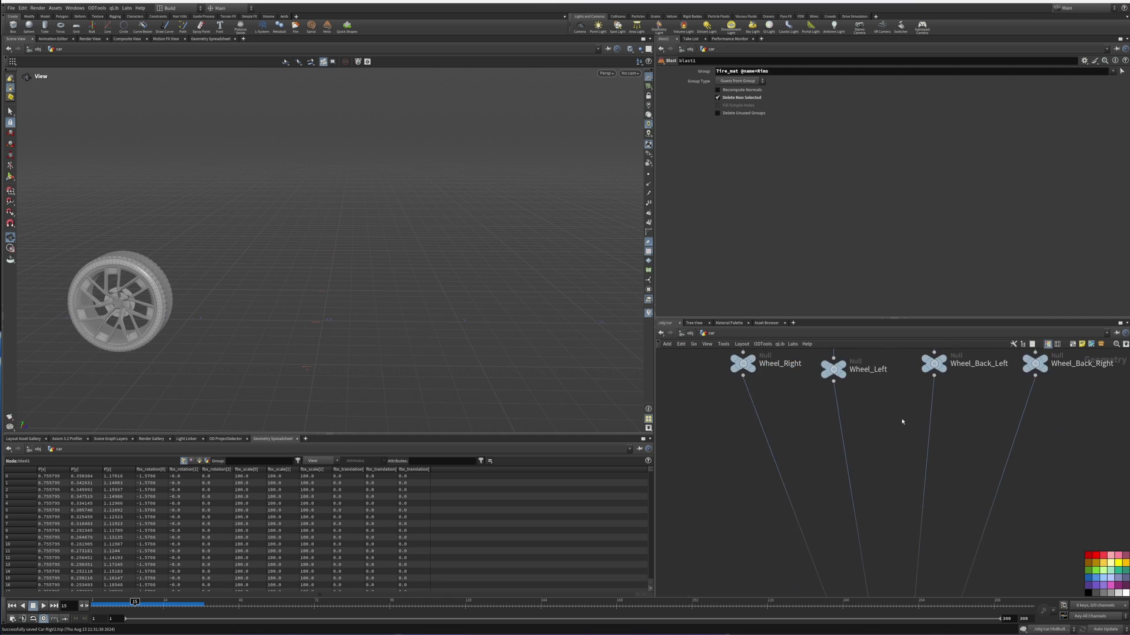
scroll(902, 421, "down", 5)
middle_click_drag(905, 479, 903, 409)
middle_click_drag(834, 429, 894, 512)
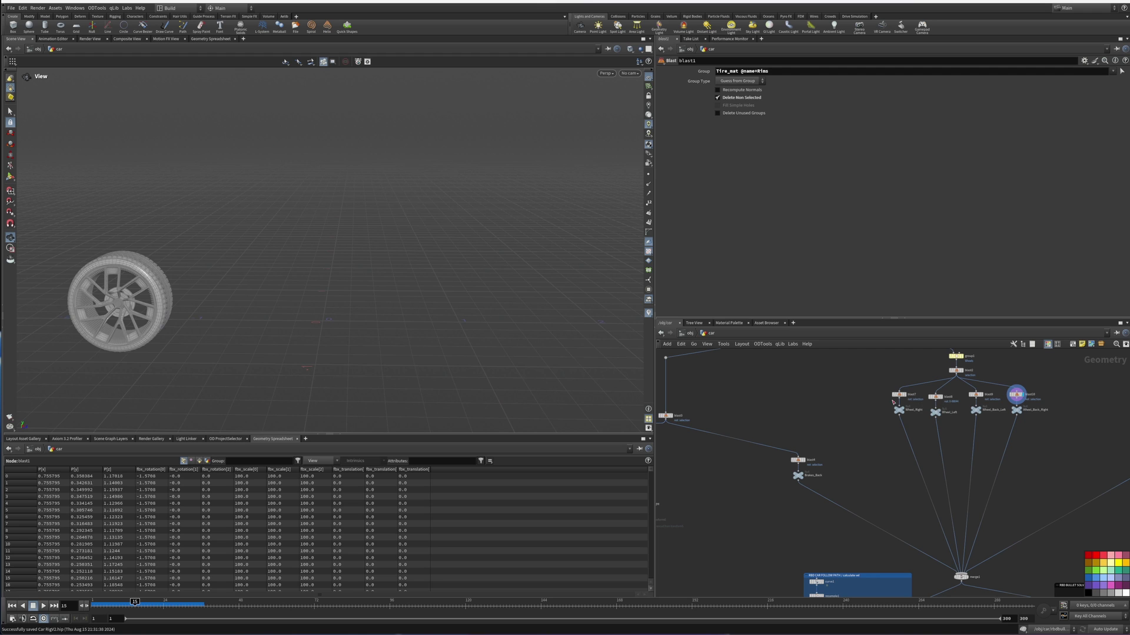
middle_click_drag(792, 410, 1004, 445)
scroll(912, 449, "up", 5)
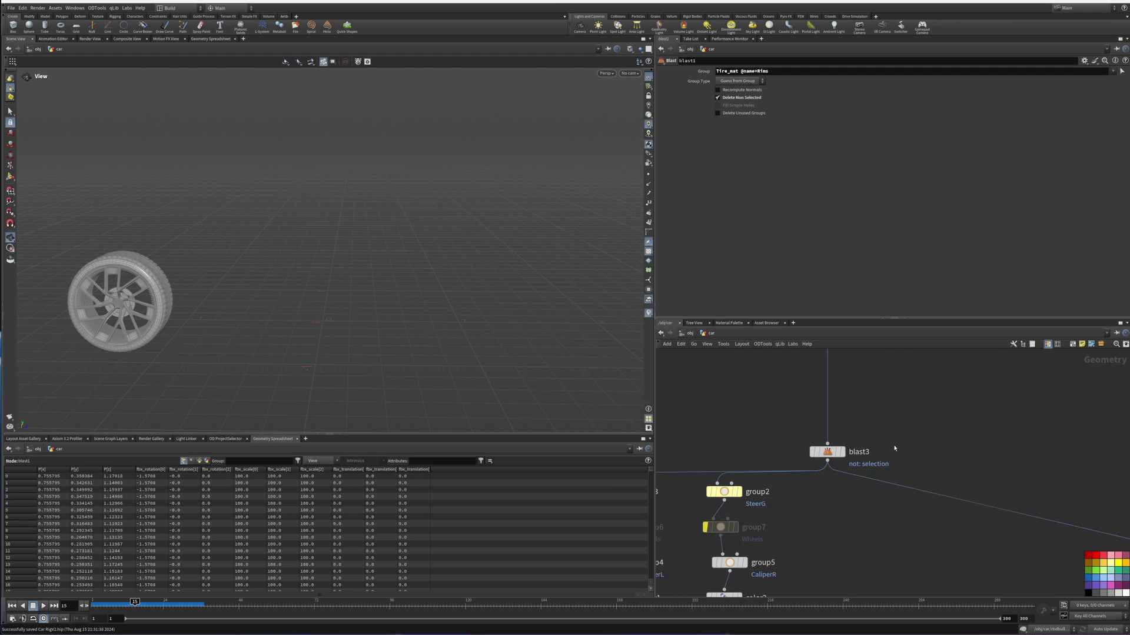
middle_click_drag(894, 448, 912, 440)
left_click(859, 446)
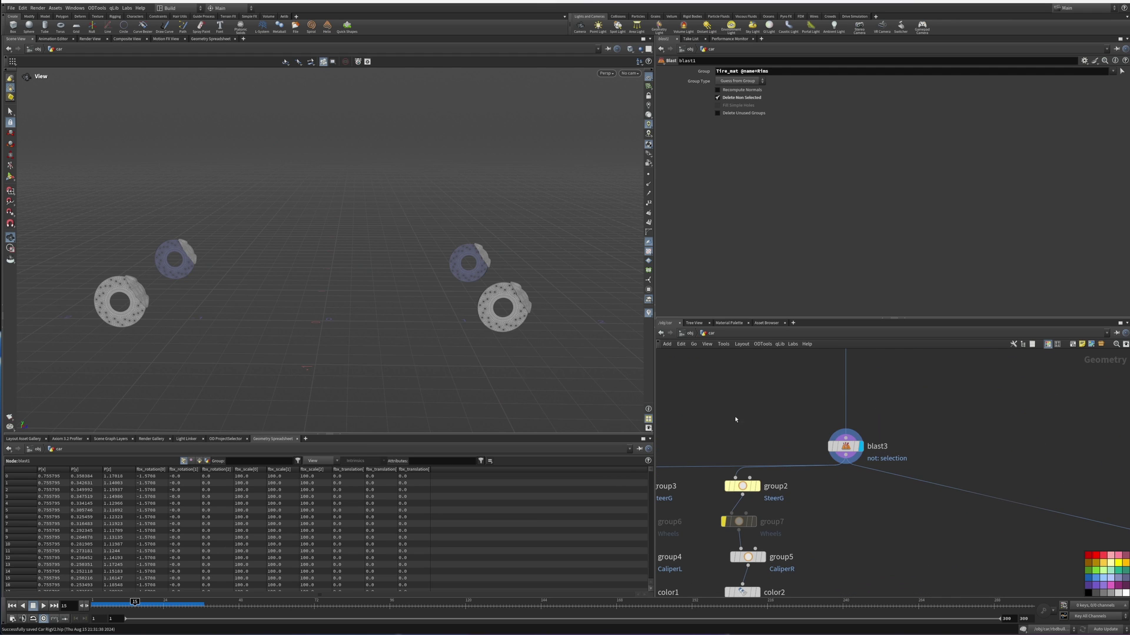
Display the two SteerG group nodes, group3 and group2, in turn to view the grouped brake geometry.
middle_click_drag(717, 410, 817, 396)
scroll(829, 389, "down", 2)
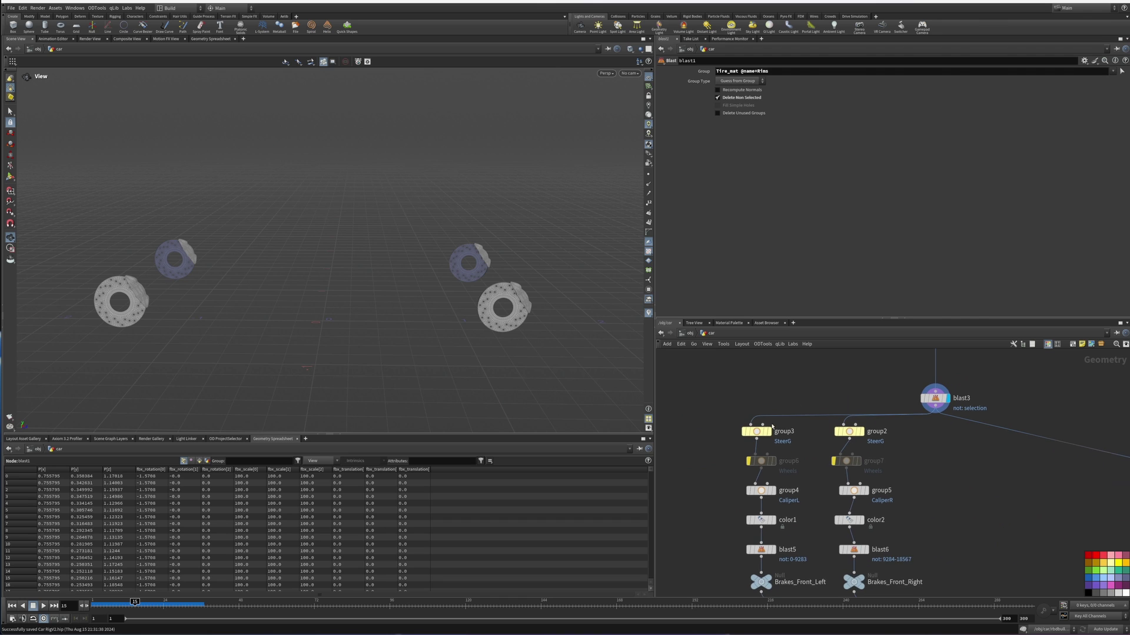
key("r")
left_click_drag(789, 405, 727, 447)
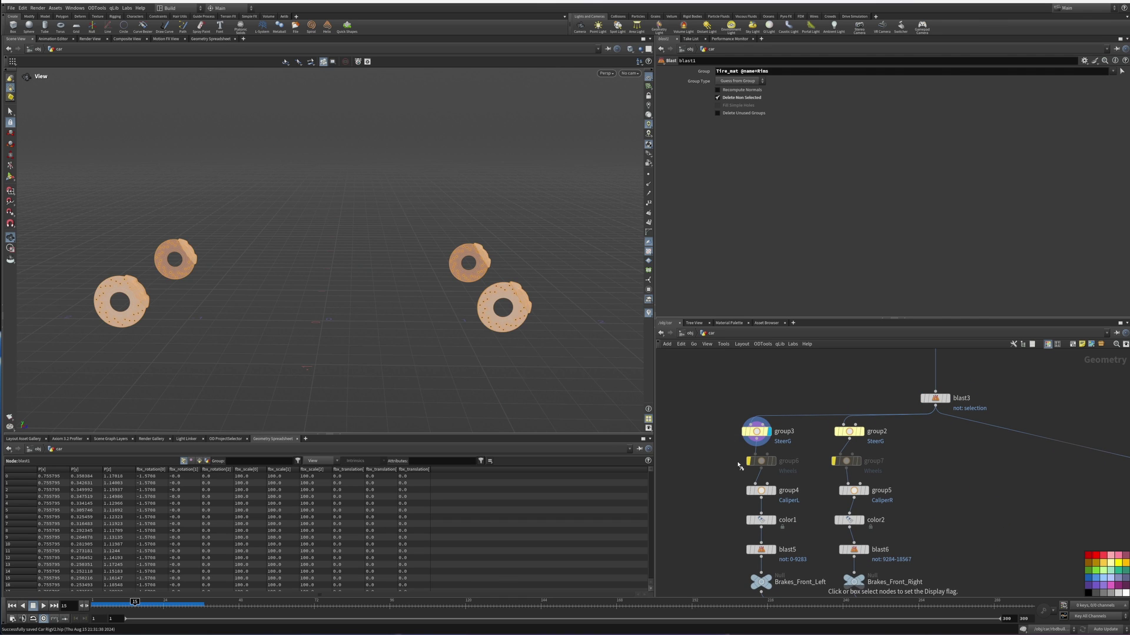
middle_click_drag(836, 448, 828, 429)
key("r")
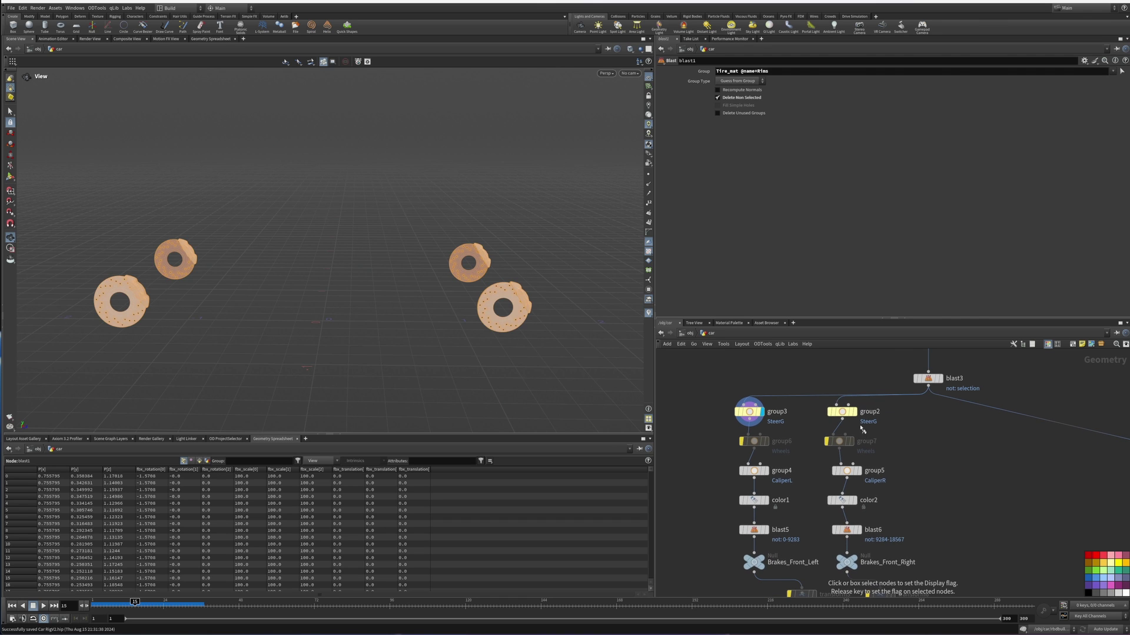
left_click(859, 412)
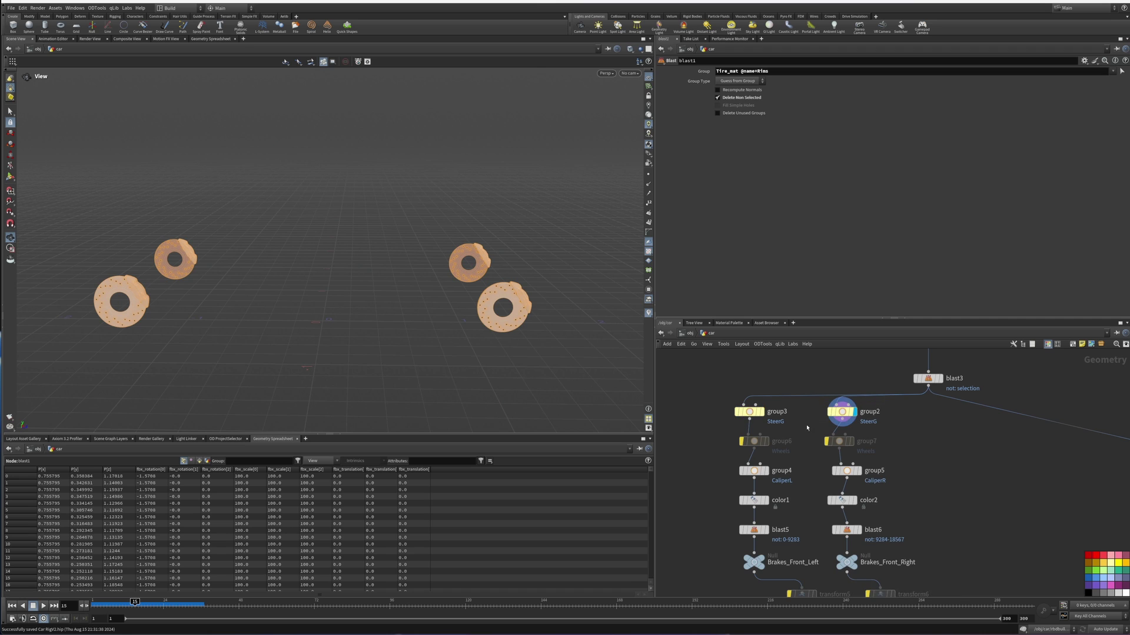
Display the group5 node to view the CaliperR group.
middle_click_drag(873, 462, 872, 432)
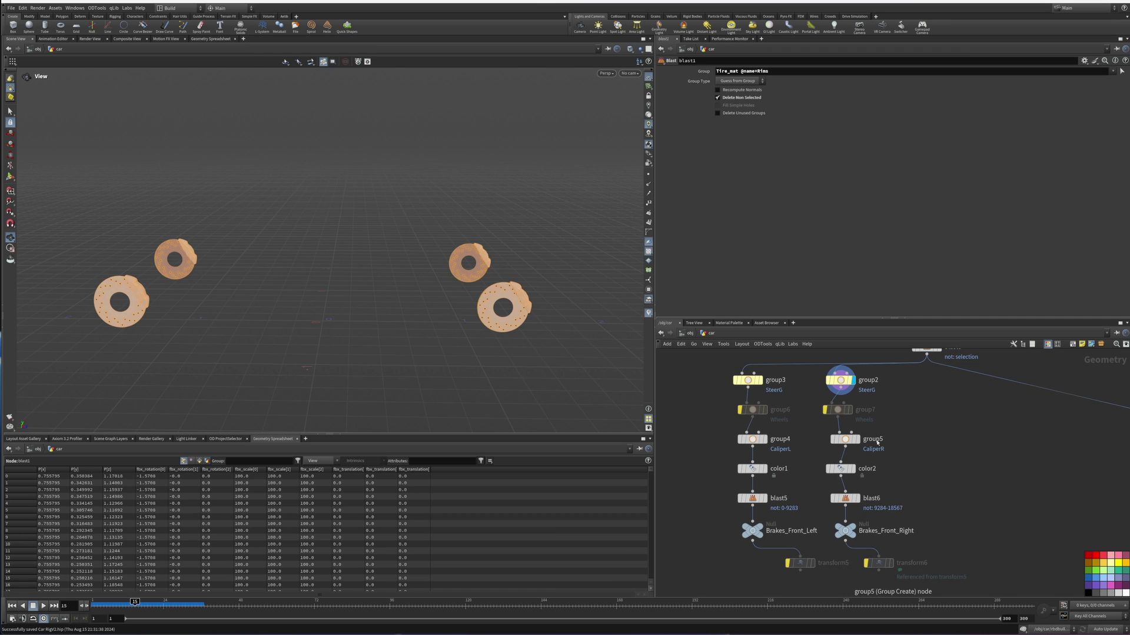
key("r")
left_click(883, 439)
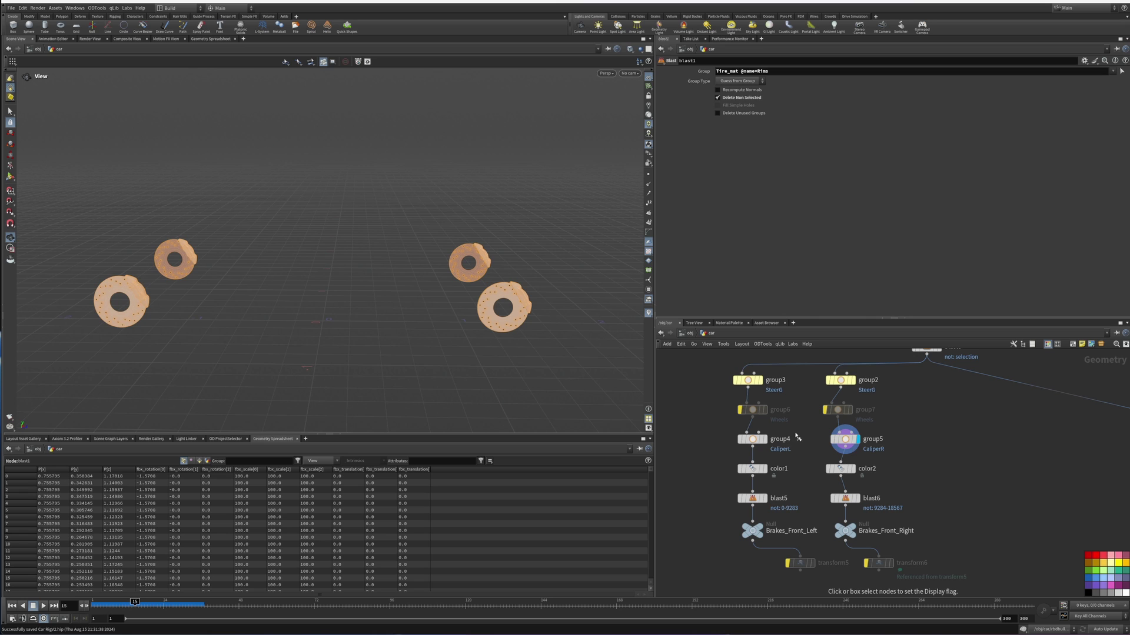
Display the group4, color1 and color2 nodes in turn to view the left caliper group and the colored brakes.
left_click(753, 439)
mouse_move(786, 476)
middle_mouse_down()
mouse_move(773, 428)
mouse_move(783, 471)
middle_mouse_up()
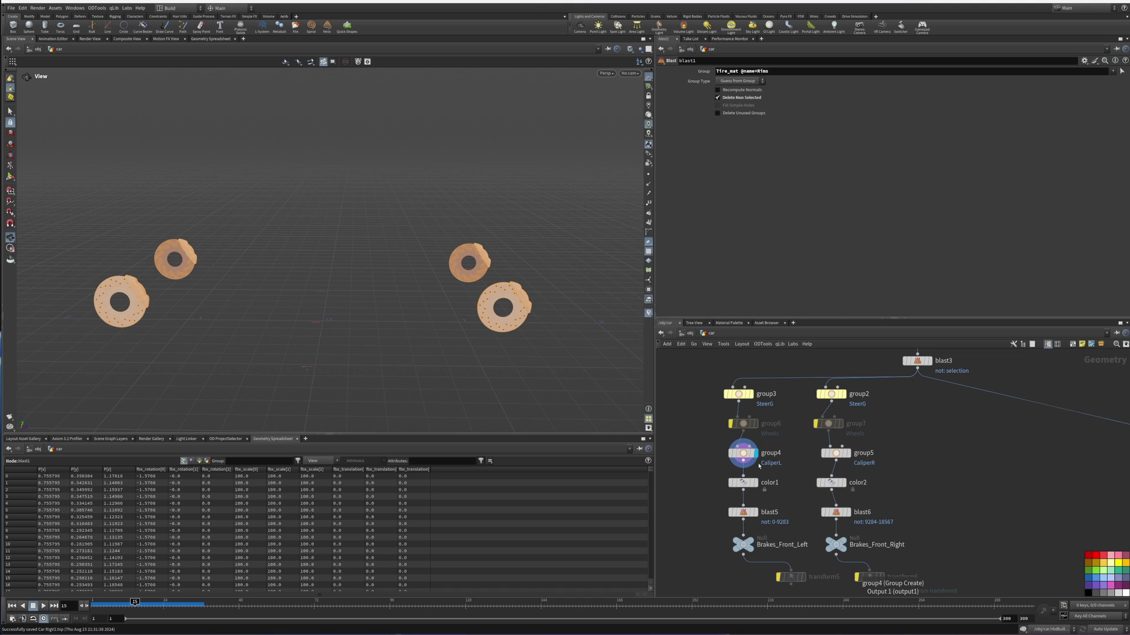
mouse_move(743, 458)
key("r")
left_click_drag(790, 471, 726, 496)
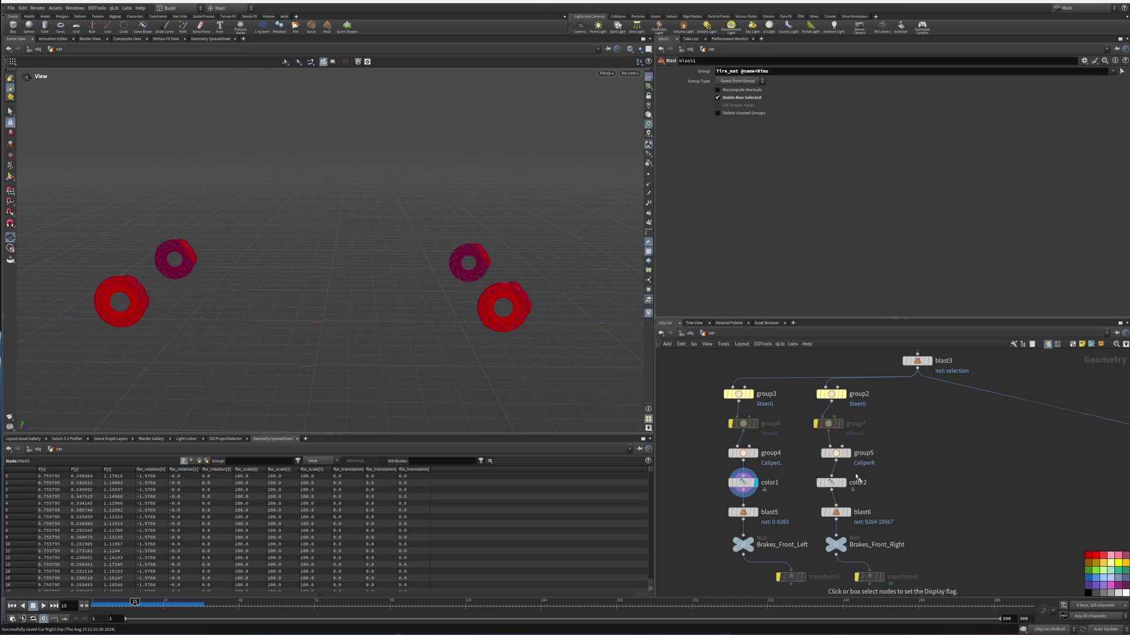
left_click(832, 482)
middle_click_drag(878, 507, 868, 419)
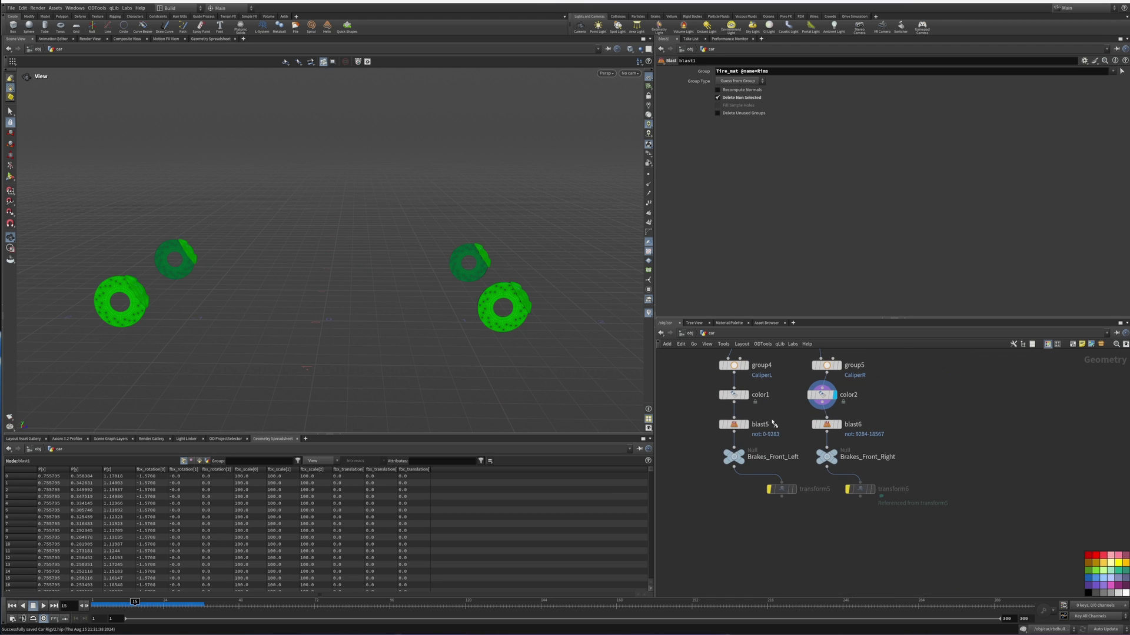
Display blast5 and blast6 in turn to view the isolated front left and front right brakes.
left_click(733, 424)
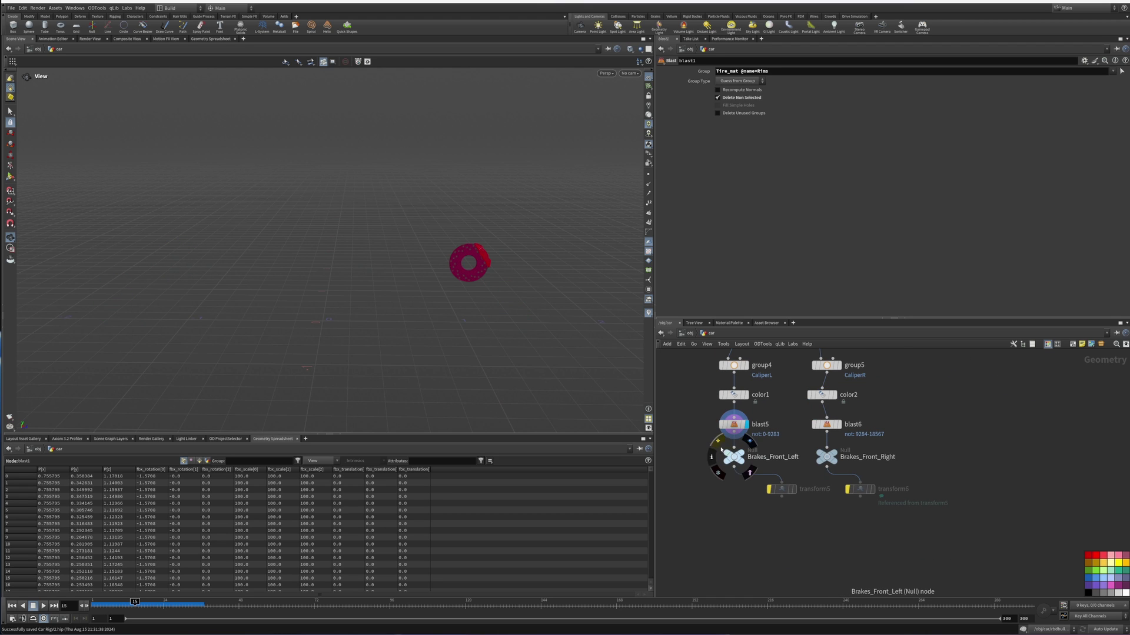
middle_click_drag(773, 425, 771, 466)
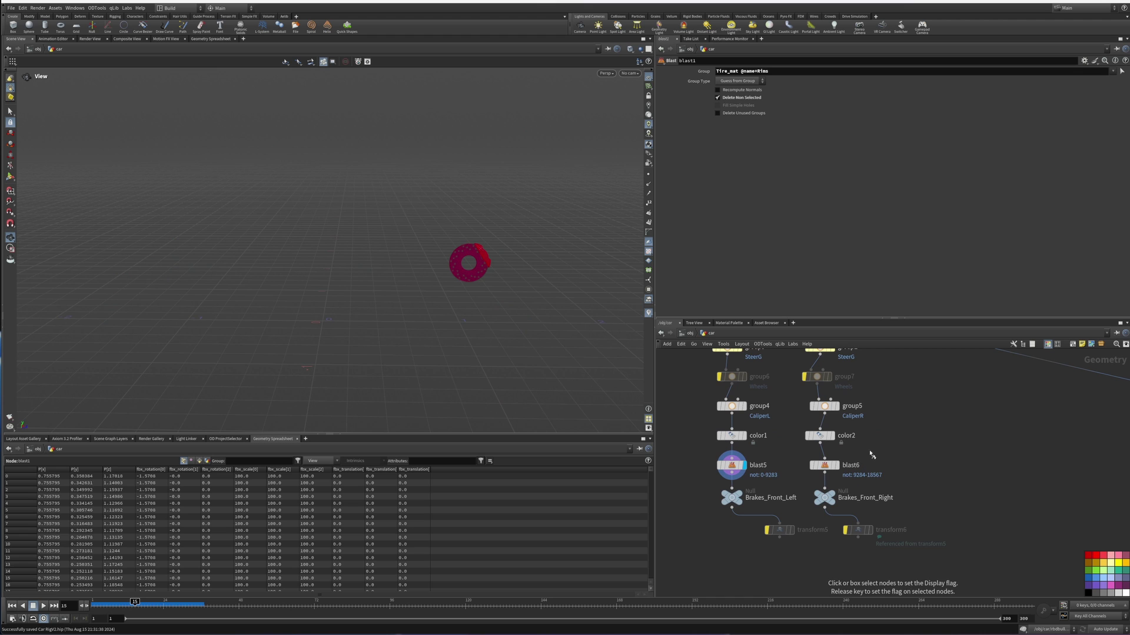
left_click(824, 466)
Display the rbdcarrig2 node in the follow-path network box and show its parameters to examine the assembled rig.
scroll(808, 499, "down", 4)
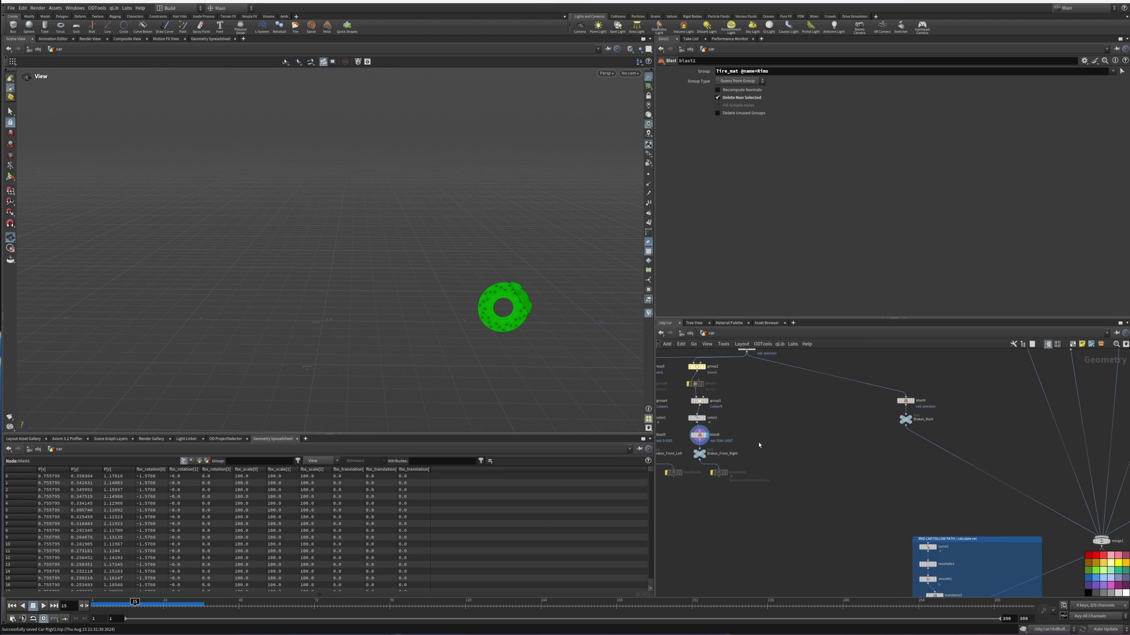
middle_click_drag(835, 447, 694, 444)
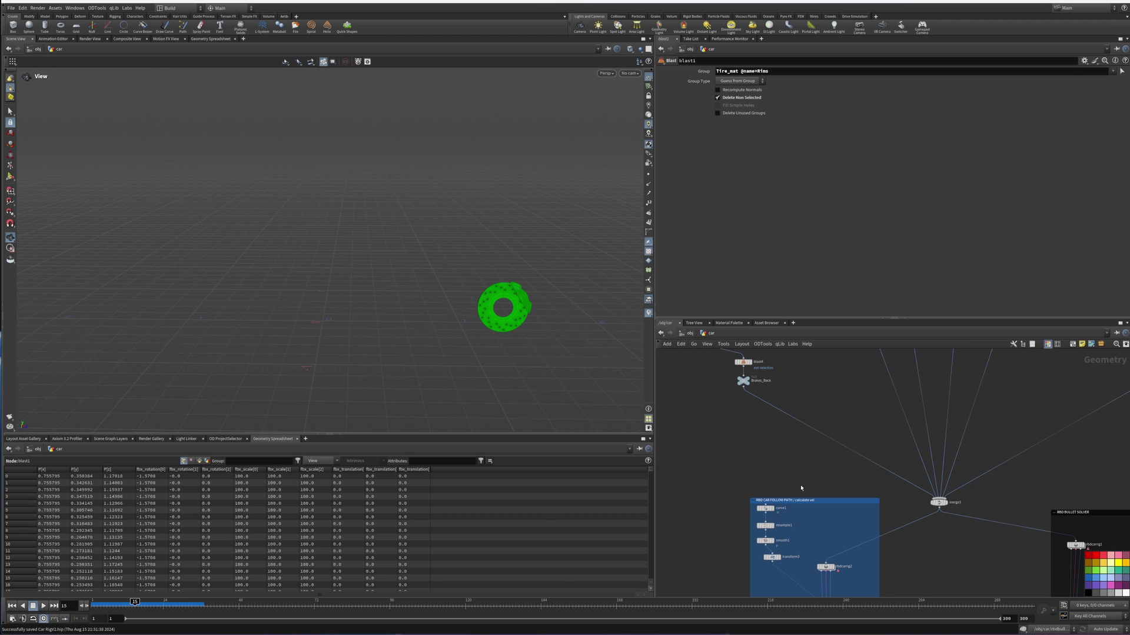
middle_click_drag(832, 499, 809, 362)
scroll(908, 439, "up", 4)
middle_click_drag(775, 421, 926, 491)
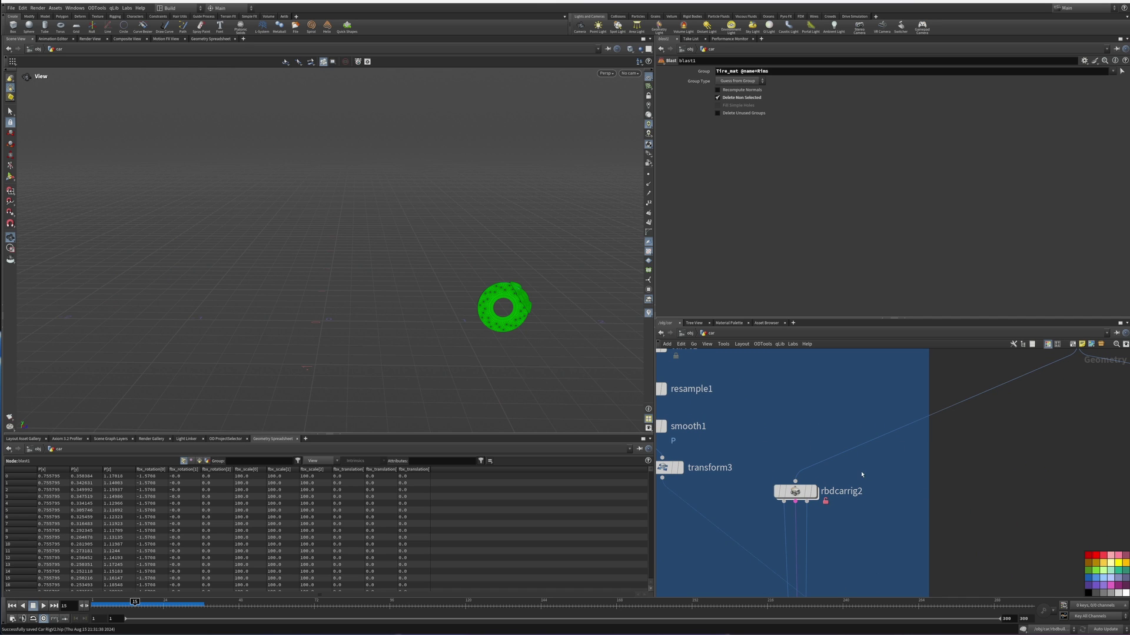
key("r")
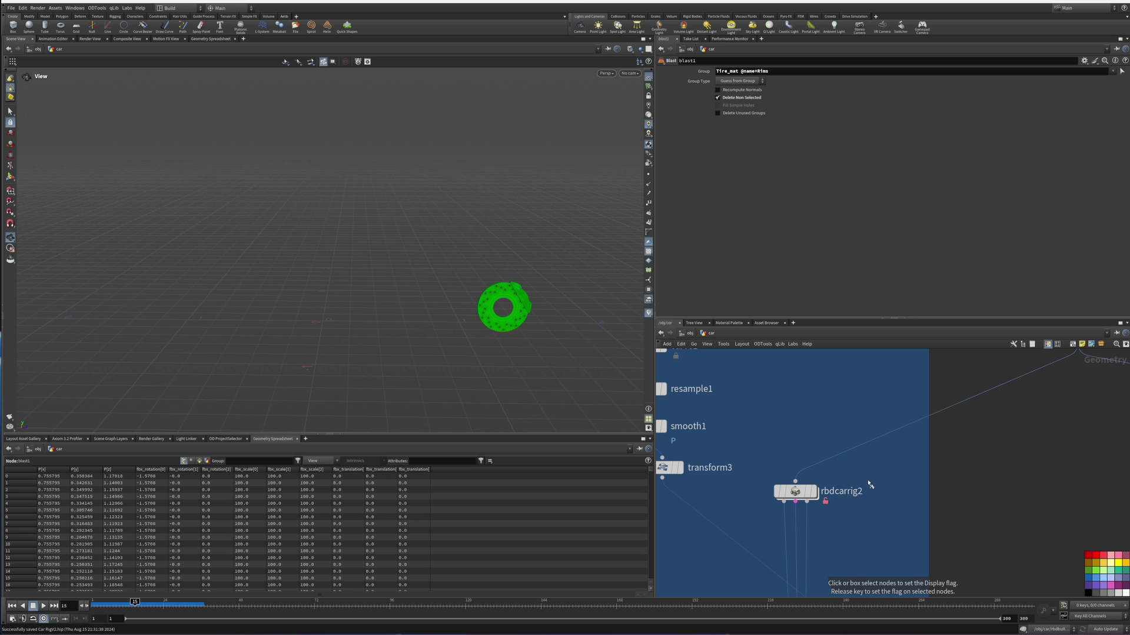
left_click(791, 493)
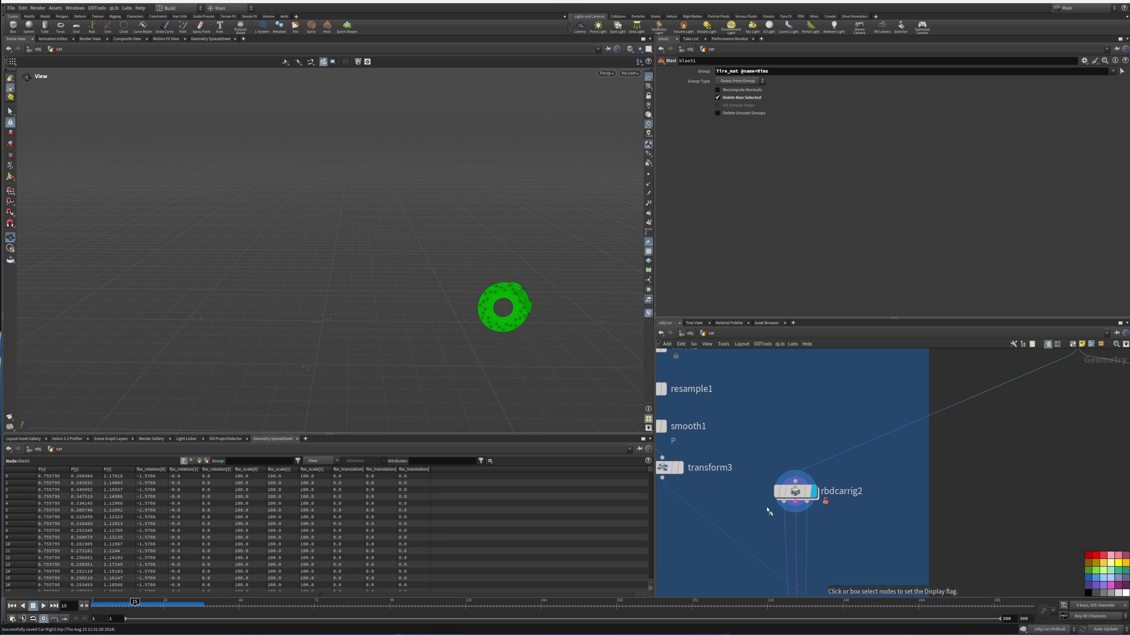
left_click_drag(545, 200, 406, 231)
left_click(794, 491)
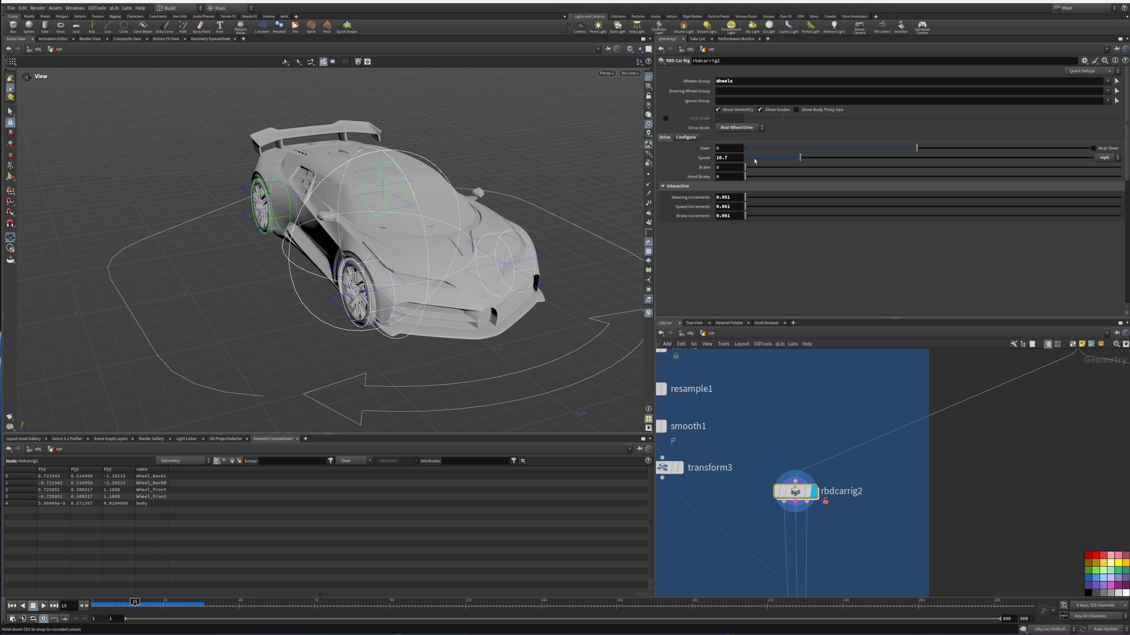
Display blast7, blast2 and group1 in the wheels branch in turn, and show group1's parameters to check the Wheels group.
middle_click_drag(891, 476, 749, 532)
scroll(765, 522, "down", 3)
middle_click_drag(739, 377, 771, 546)
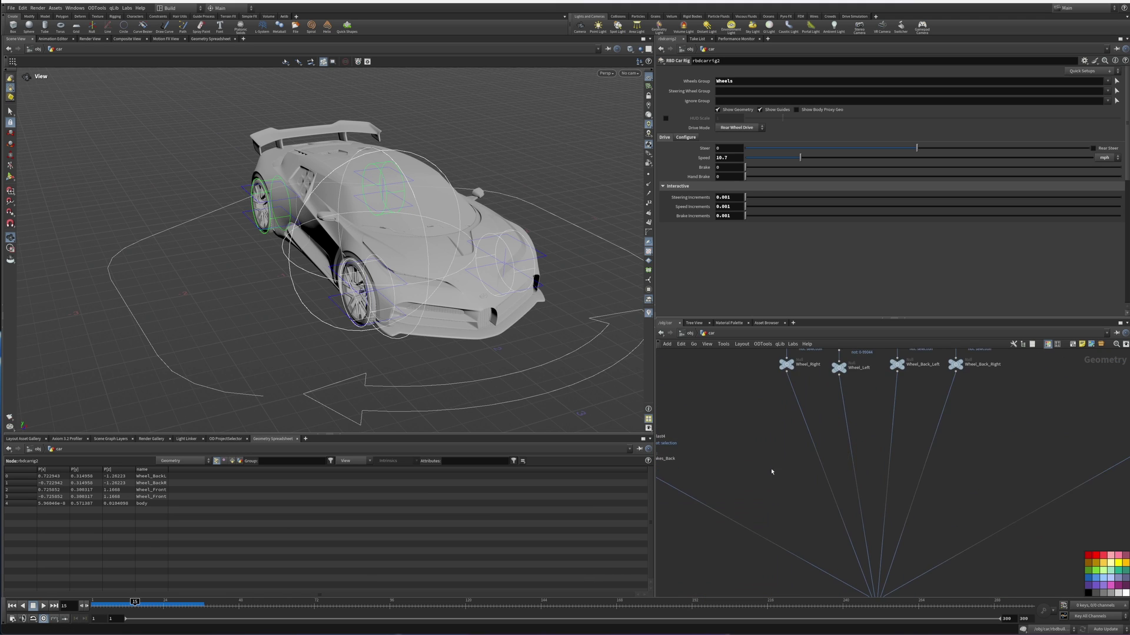
middle_click_drag(777, 402, 780, 511)
middle_click_drag(845, 412, 784, 467)
scroll(783, 465, "up", 2)
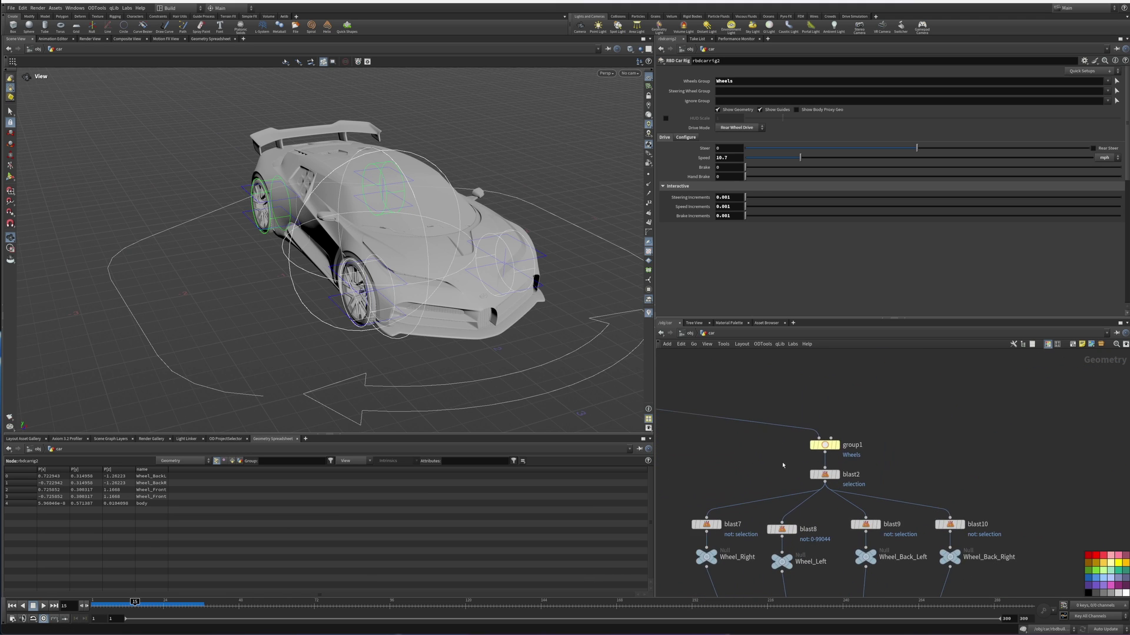
scroll(780, 465, "down", 1)
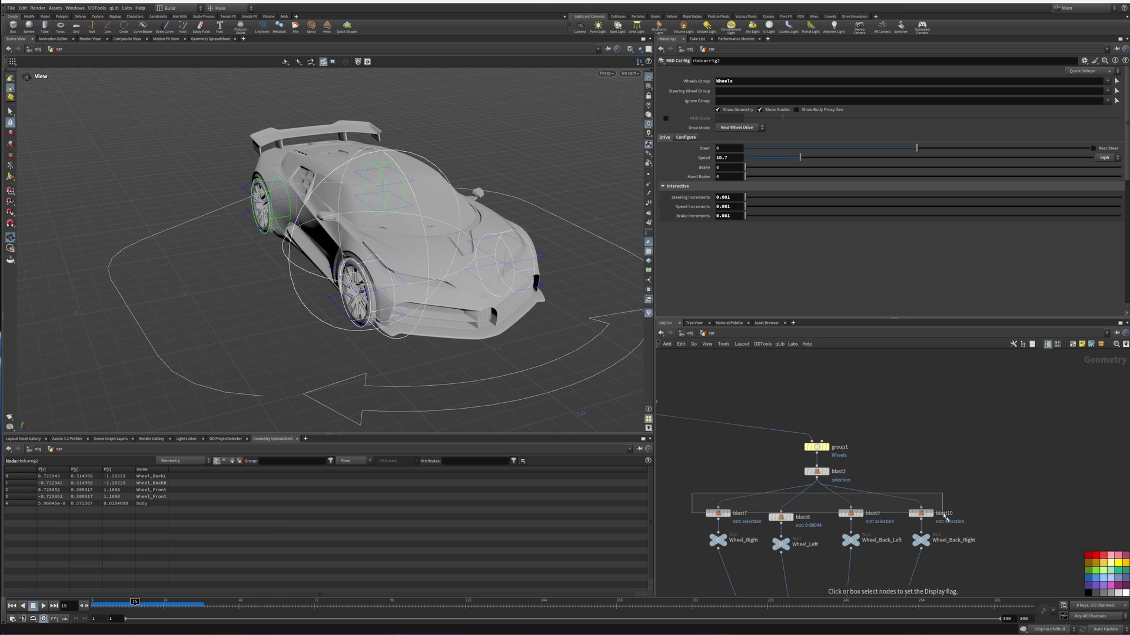
left_click(726, 513)
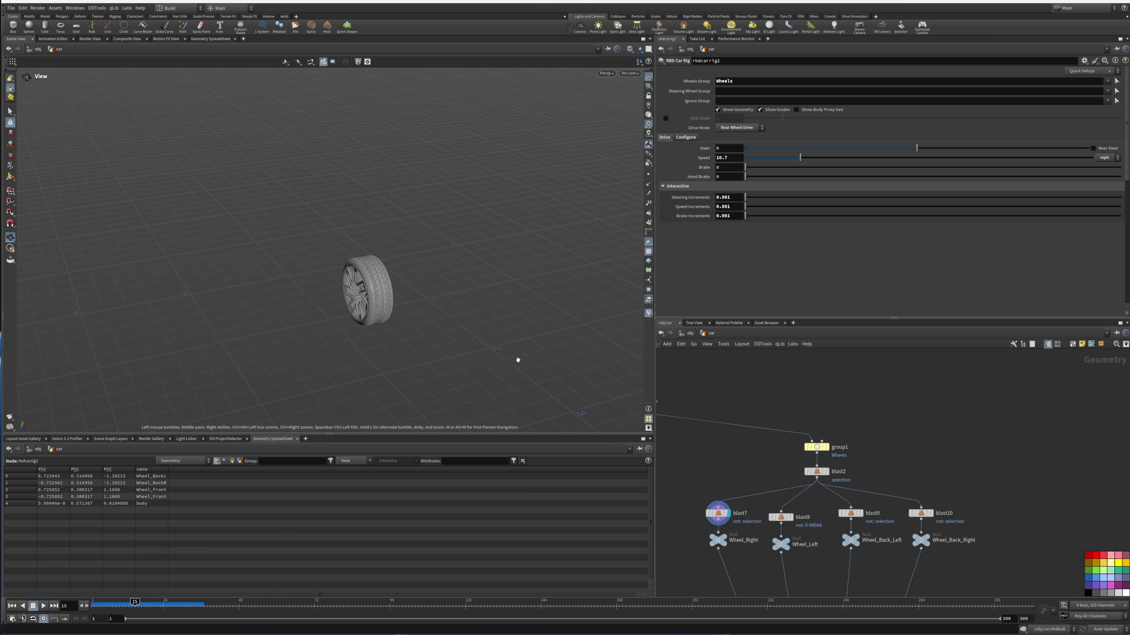
left_click(825, 471)
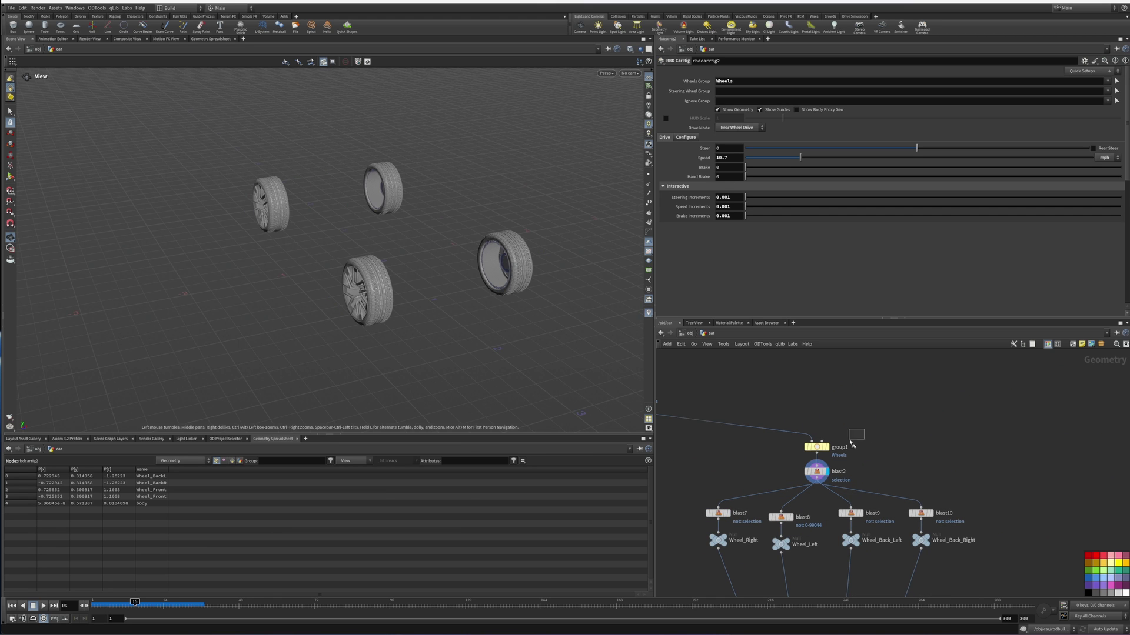
left_click(825, 447)
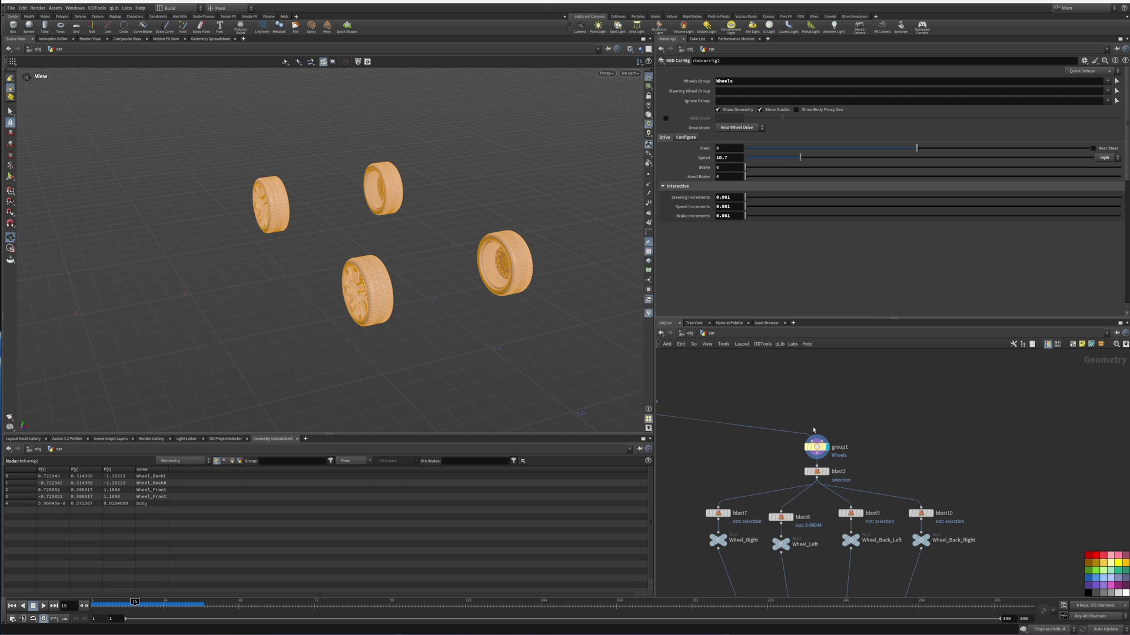
left_click(817, 447)
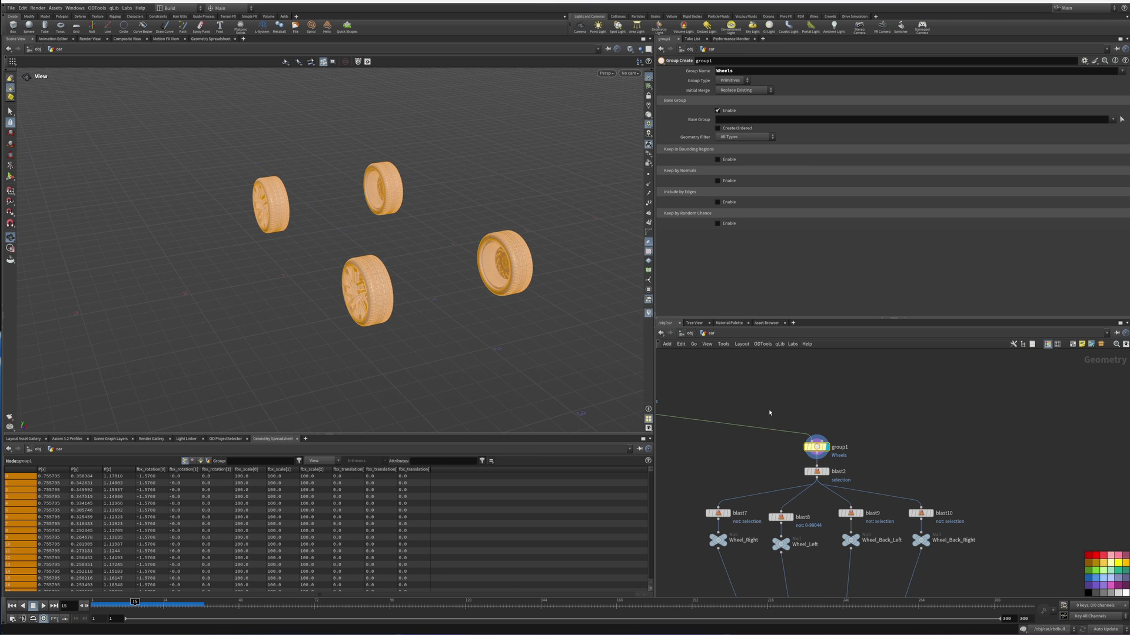
Clear the Wheels Group of rbdcarrig2 and display the rig to examine its guides without a wheel group.
middle_click_drag(748, 461, 788, 356)
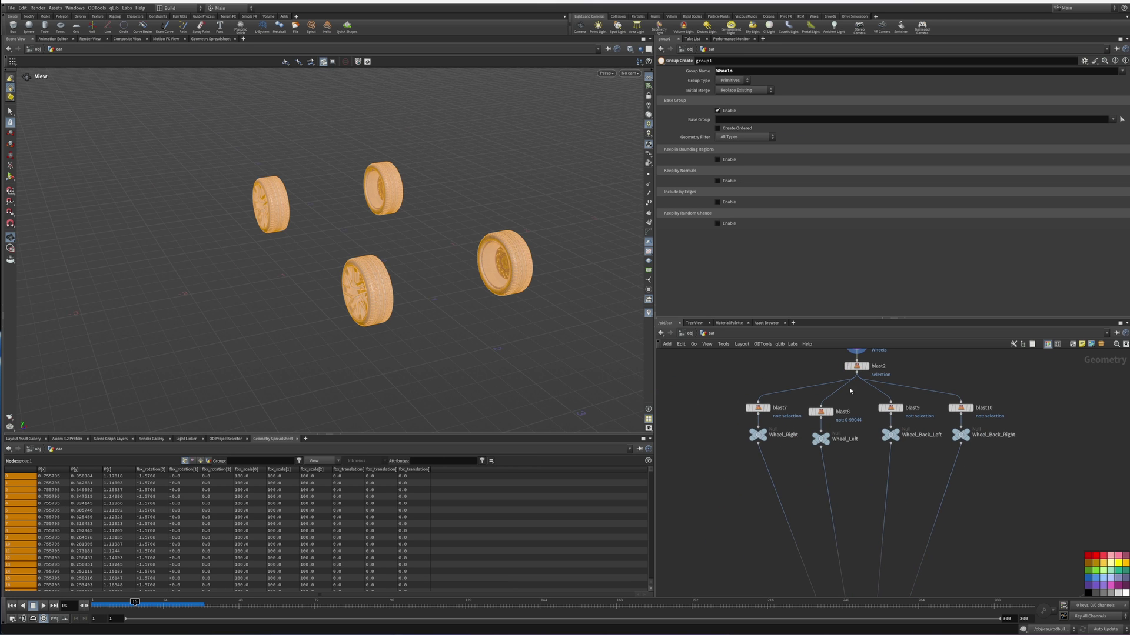
middle_click_drag(866, 511, 856, 360)
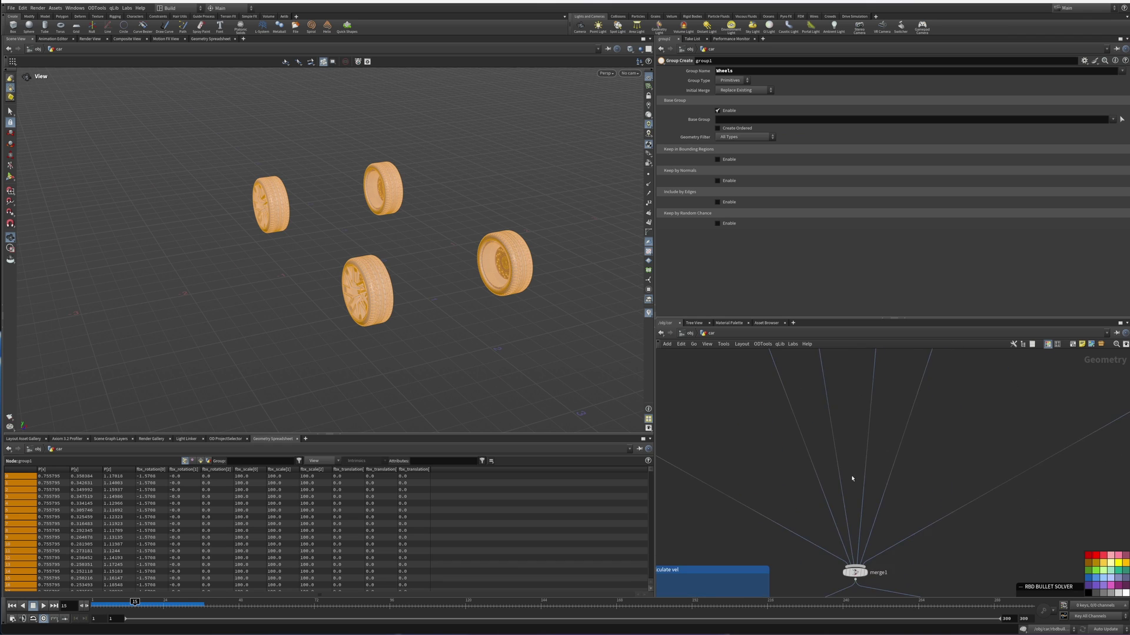
scroll(852, 478, "down", 8)
scroll(786, 381, "up", 4)
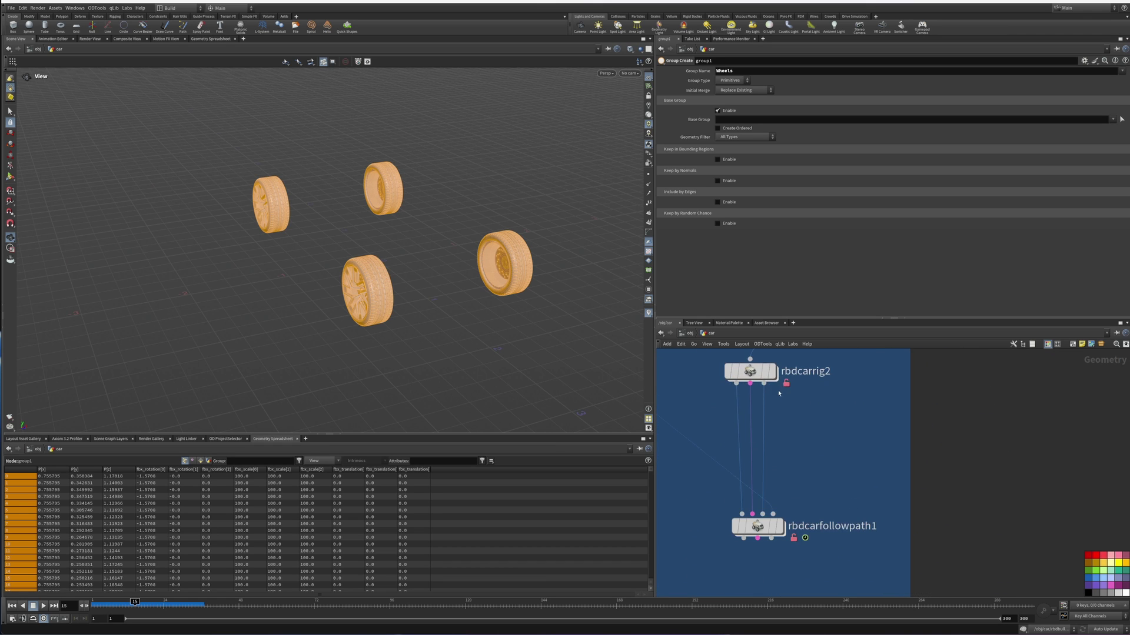
left_click(765, 420)
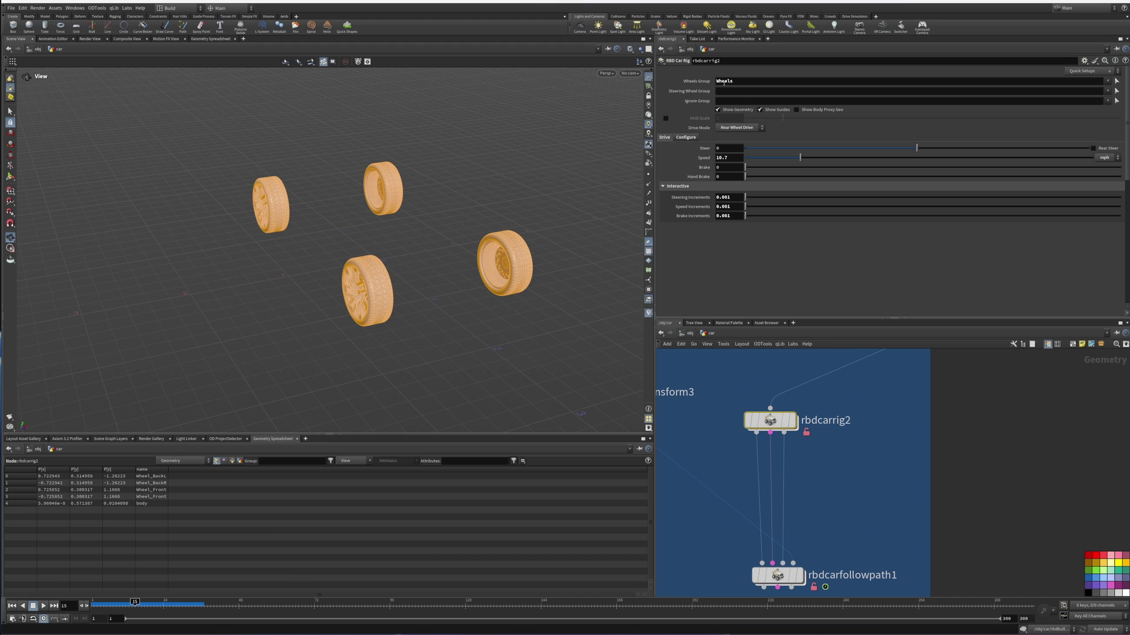
left_click_drag(735, 82, 681, 88)
key("BackSpace")
key("Return")
left_click(791, 420)
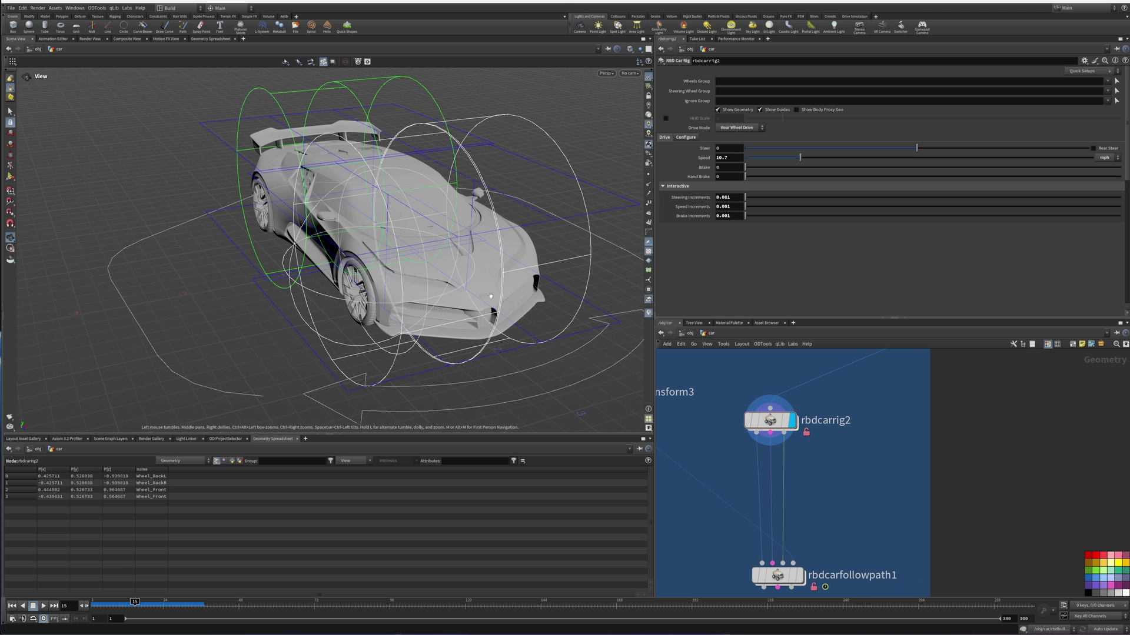
Inspect the rig guides around the car, and set the Wheels Group of rbdcarrig2 to Wheels.
left_click_drag(329, 247, 505, 150)
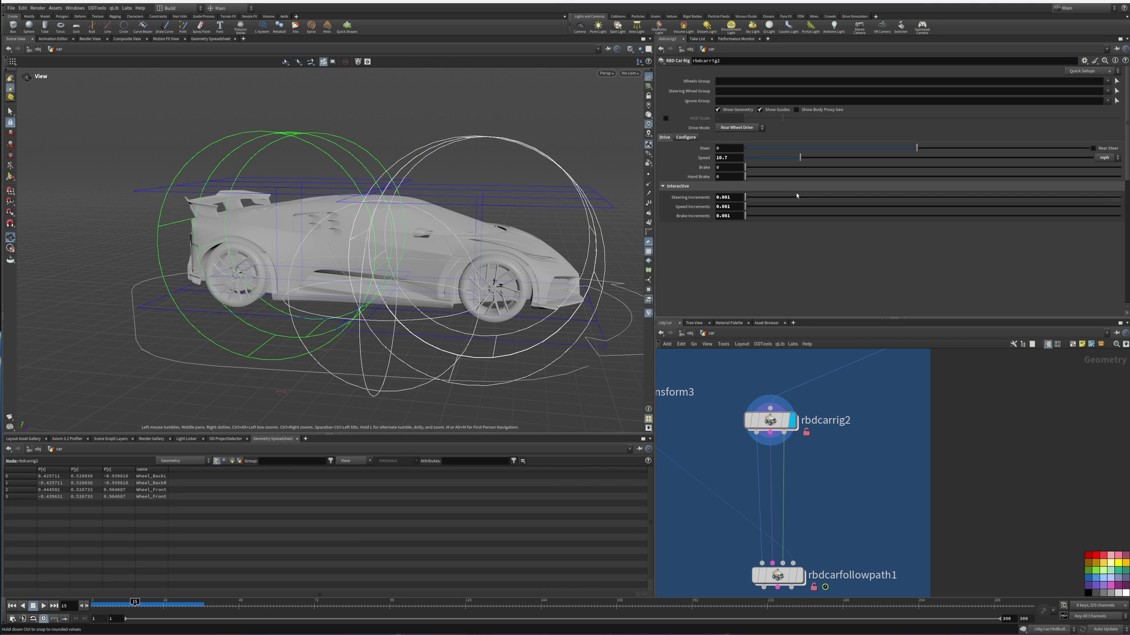
left_click_drag(499, 270, 536, 174)
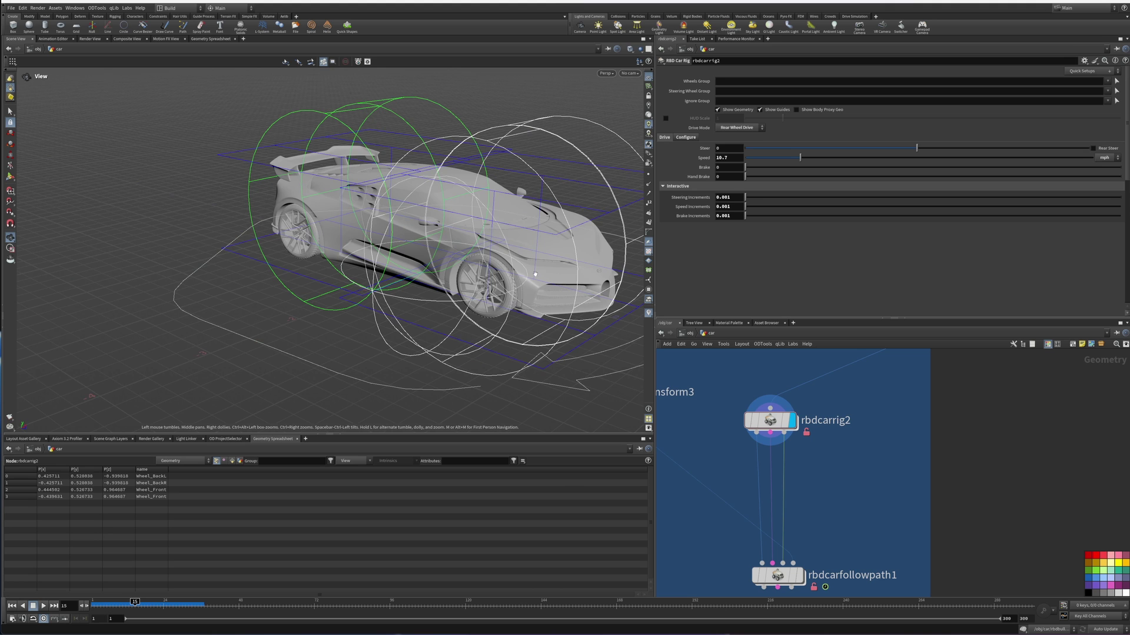
left_click_drag(535, 274, 477, 214)
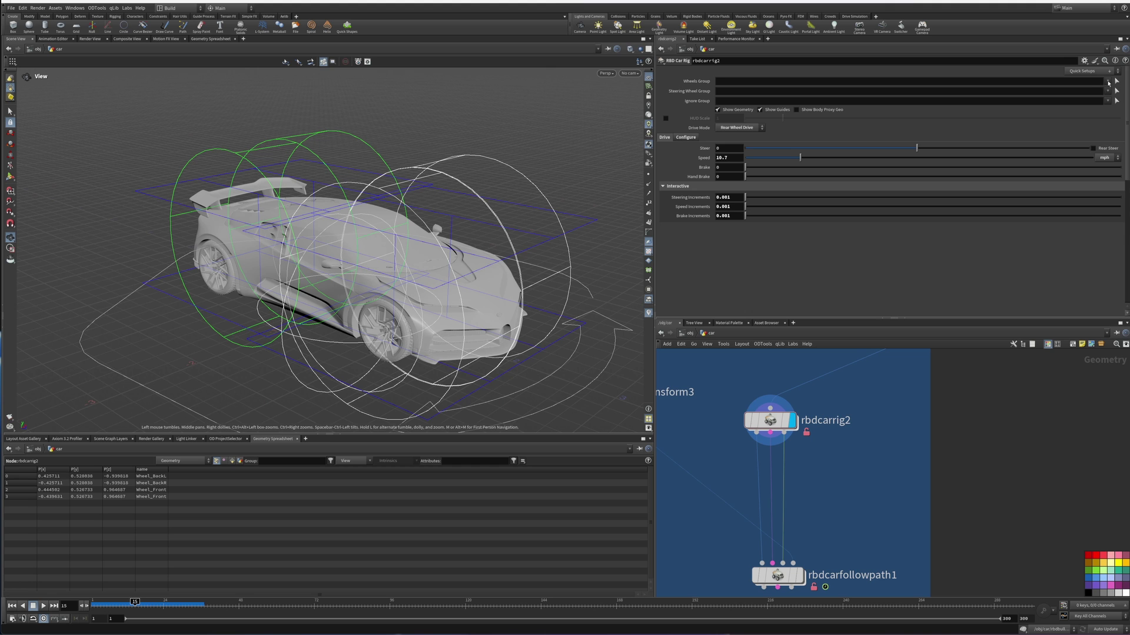
left_click(1109, 82)
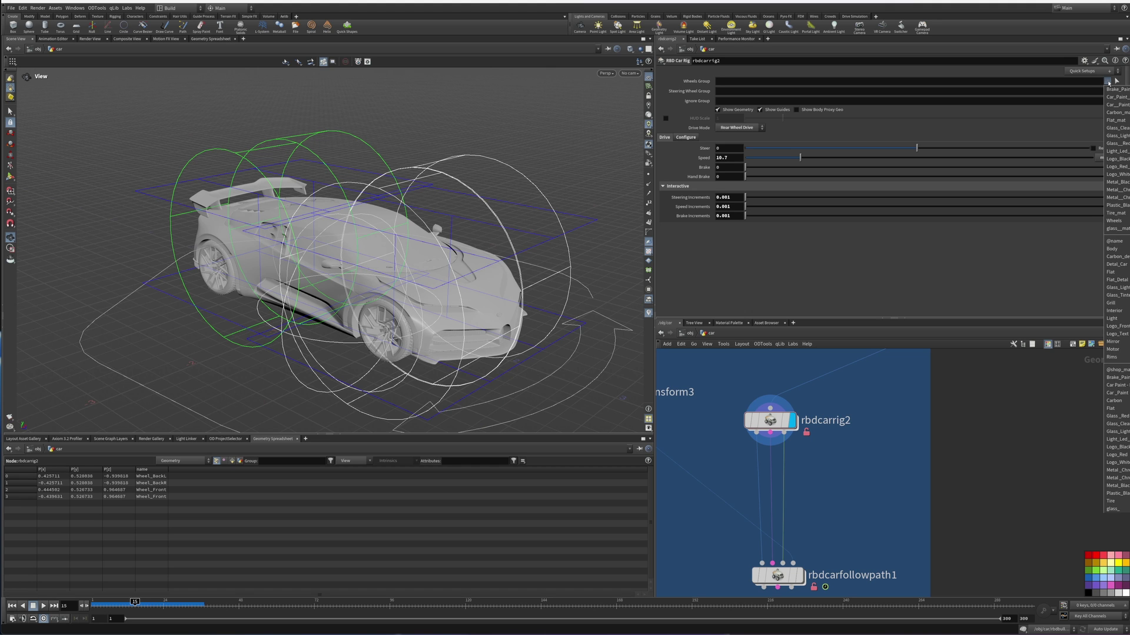
left_click(1119, 222)
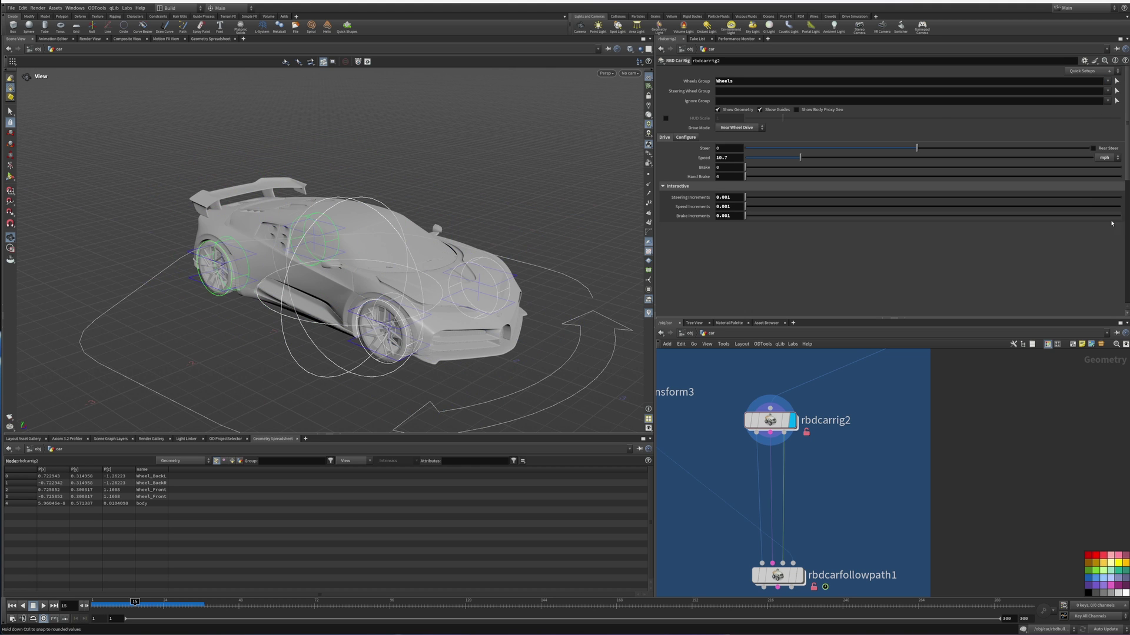
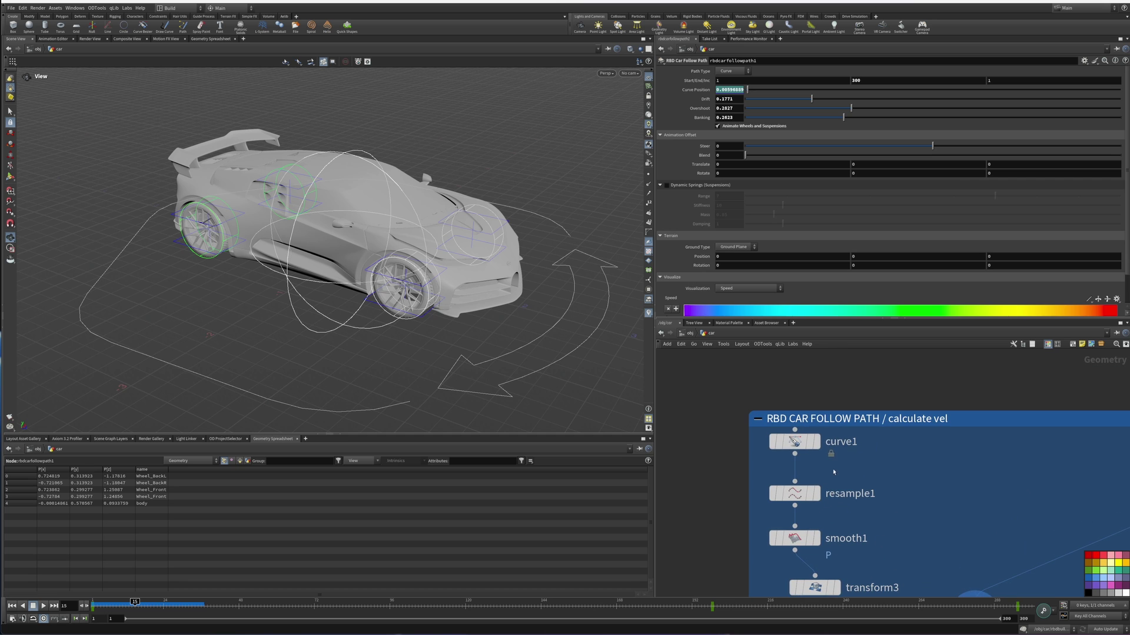
Show the curve1 node's parameters and display it to view the drawn path curve.
left_click(782, 444)
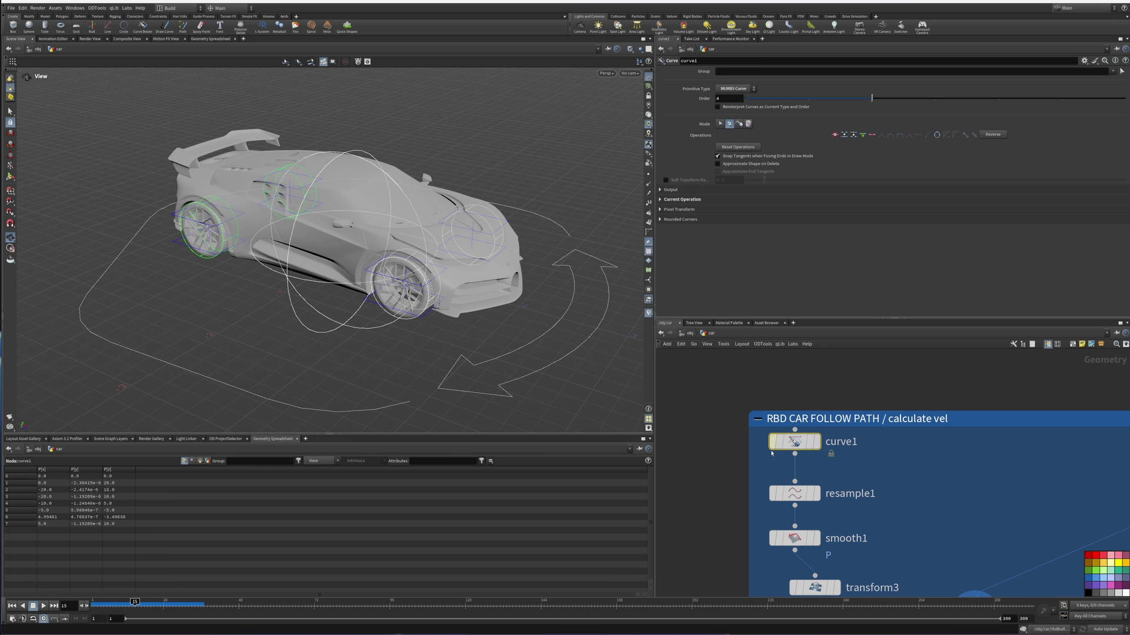
left_click(818, 442)
left_click_drag(456, 295, 385, 311)
middle_click_drag(939, 489, 934, 422)
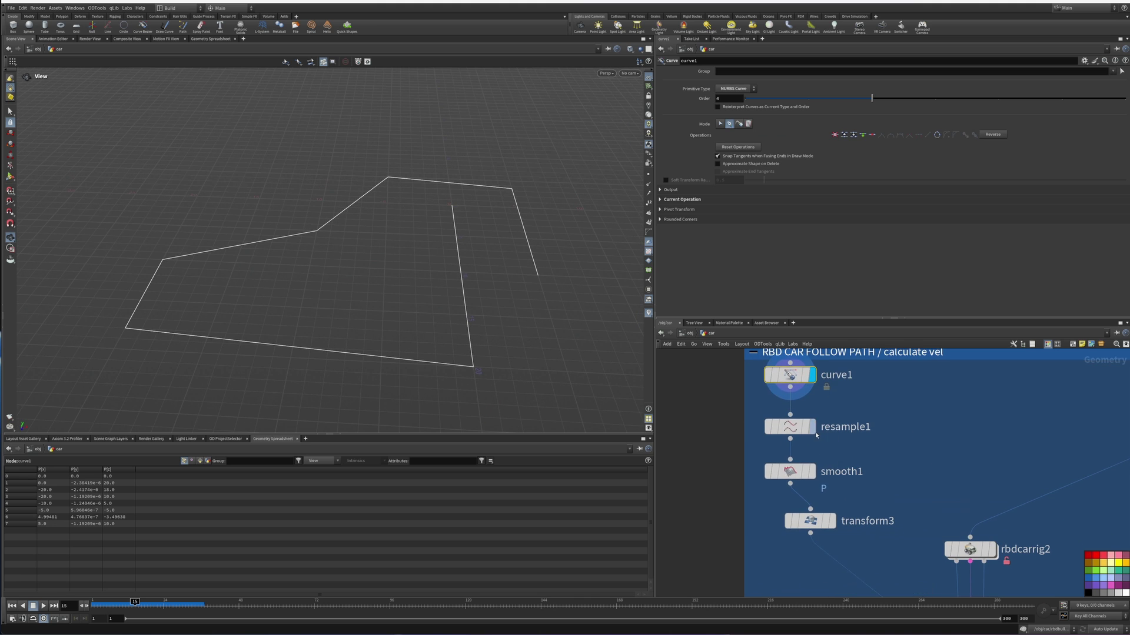
Display smooth1 and transform3 in turn to view the smoothed and transformed path curve.
left_click(814, 475)
middle_click_drag(824, 531, 818, 475)
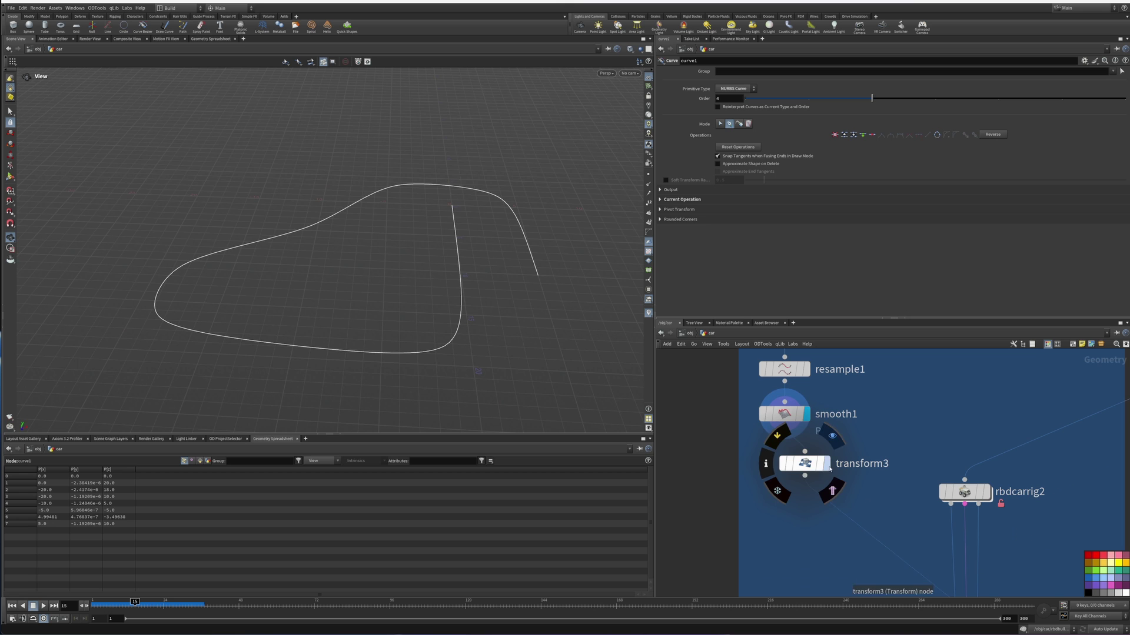
left_click(829, 464)
scroll(270, 321, "down", 5)
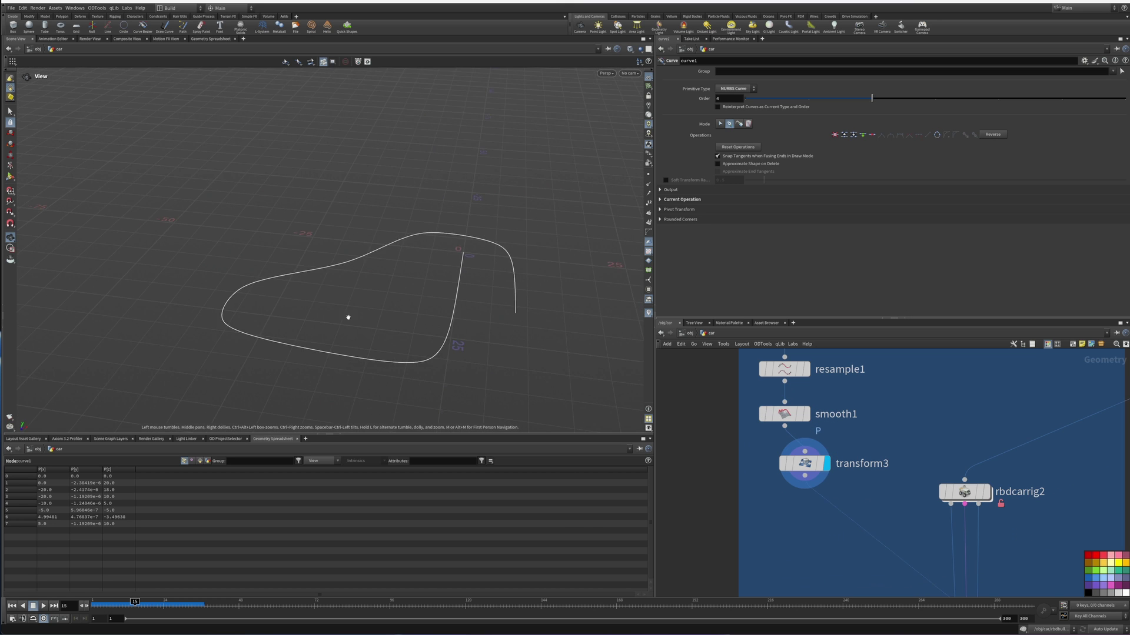
middle_click_drag(348, 317, 333, 286)
Show the parameters of the rbdcarfollowpath1 node to examine its curve position and drift settings.
middle_click_drag(853, 462, 757, 306)
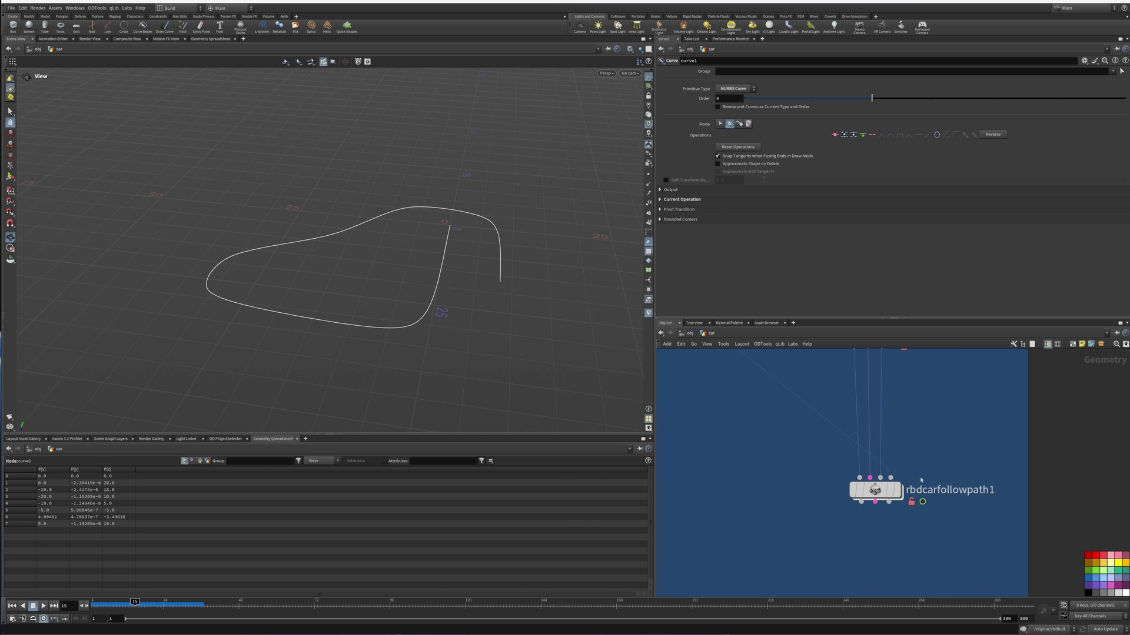
left_click(879, 492)
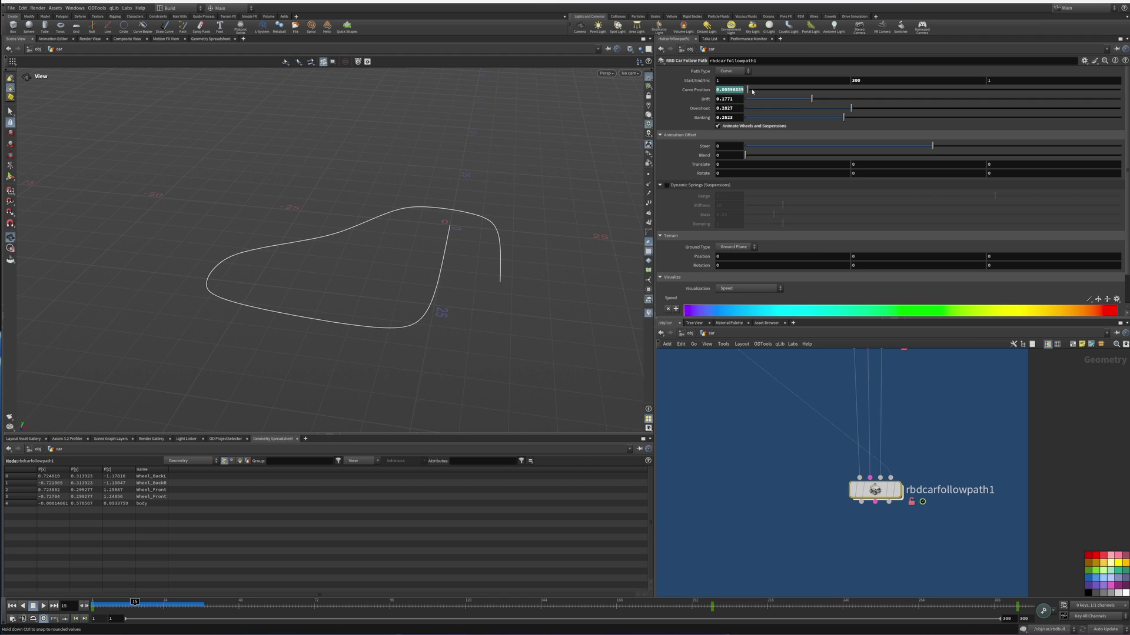
Display rbdcarfollowpath1, sweep its Curve Position forward and back to 0, and return to frame 1.
left_click(897, 490)
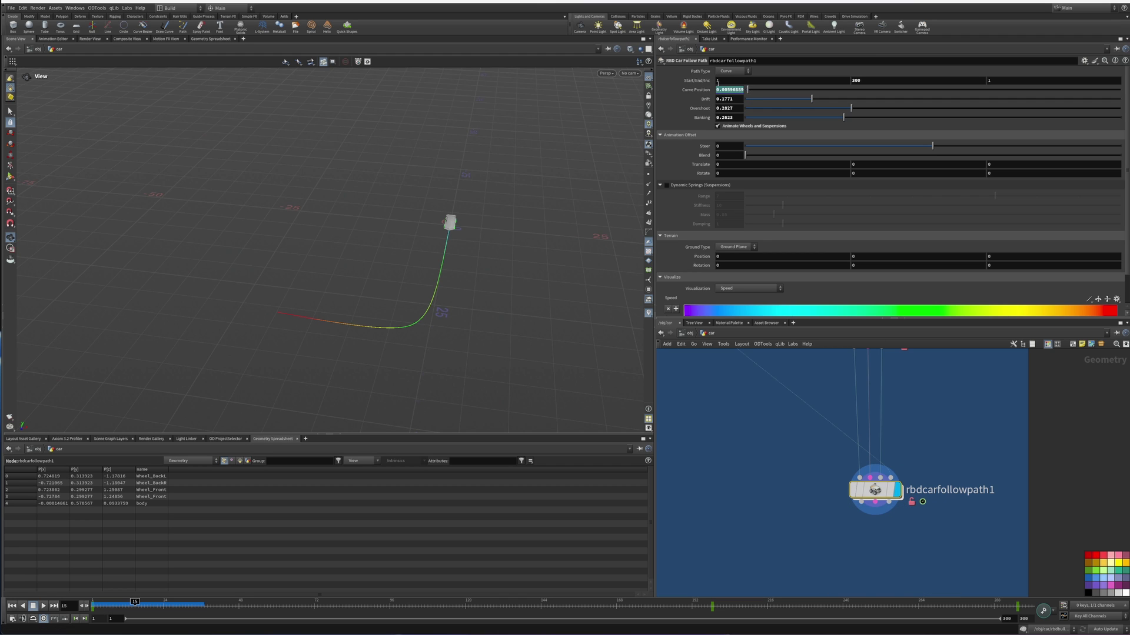
left_click_drag(750, 94, 904, 95)
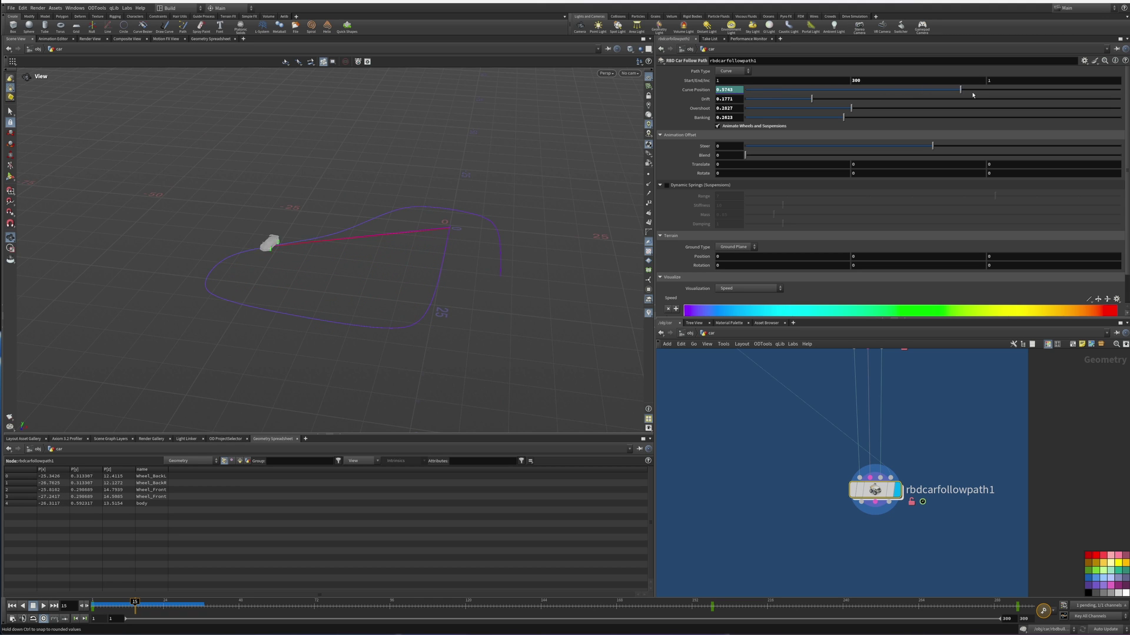
left_click_drag(973, 95, 721, 99)
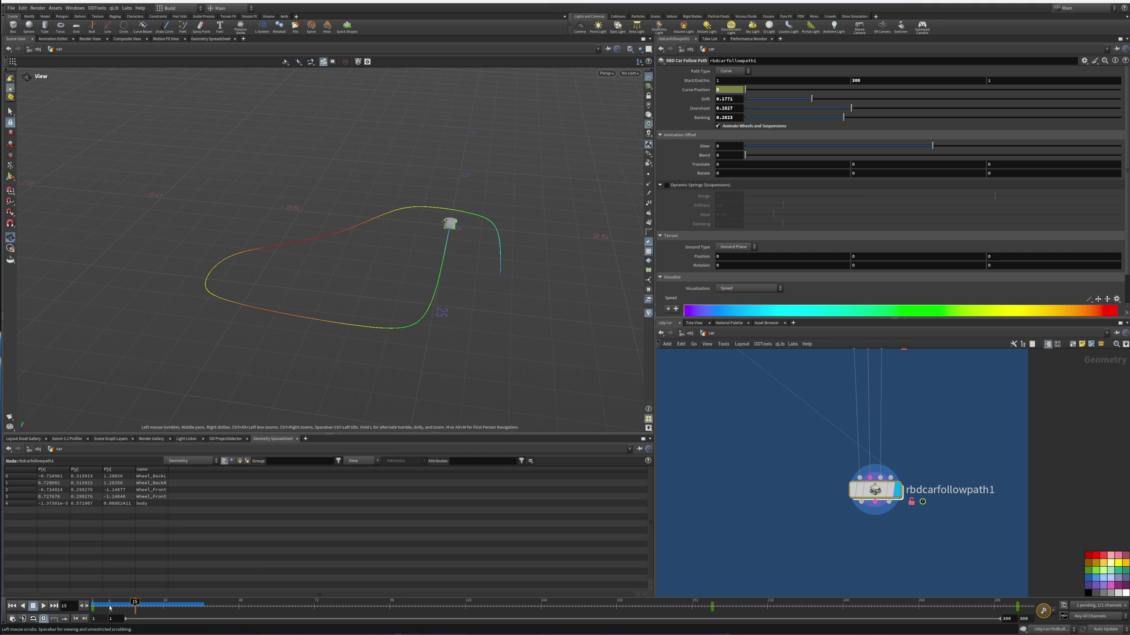
left_click(11, 606)
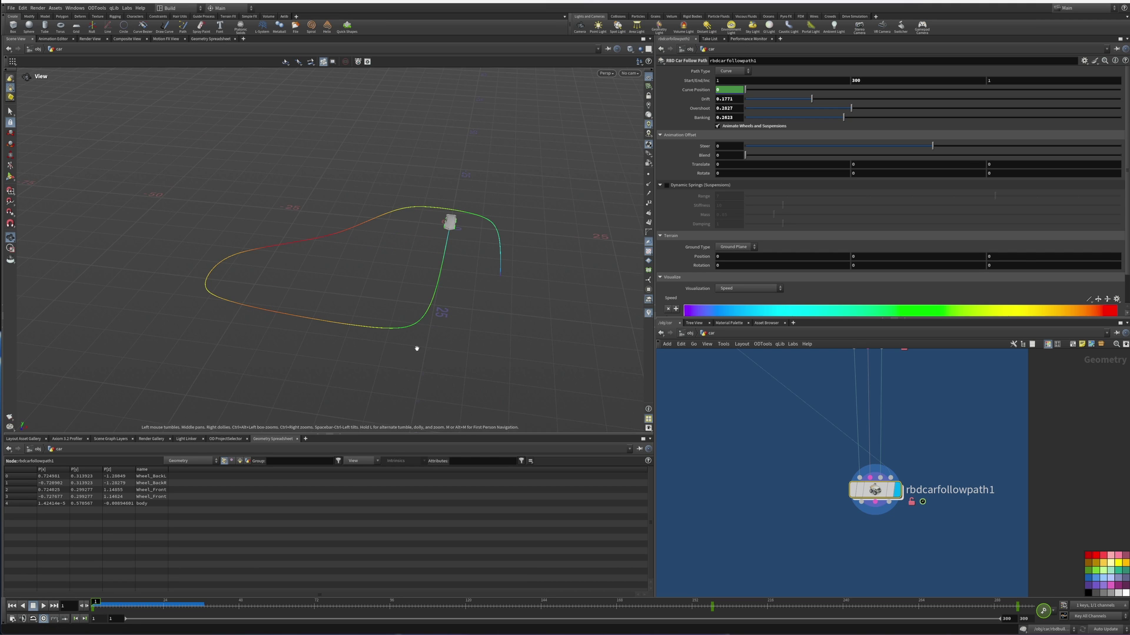
Frame the whole speed-coloured path closer and play the animation of the car driving along it.
left_click_drag(416, 347, 374, 333)
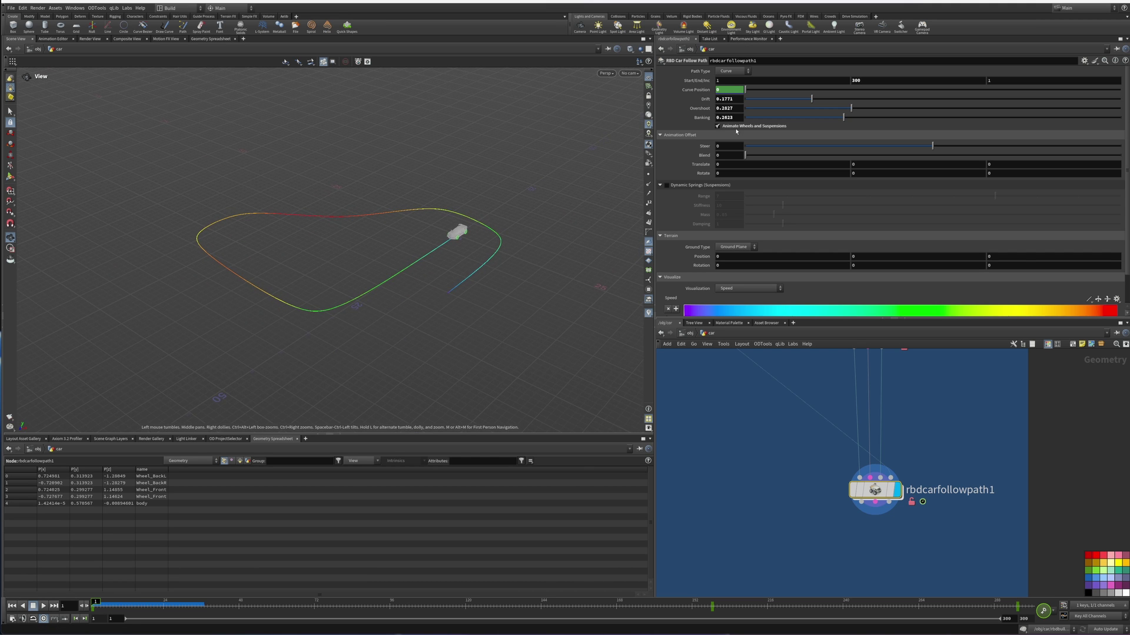
right_click_drag(398, 289, 567, 220)
middle_click_drag(382, 264, 419, 262)
right_click_drag(419, 262, 443, 259)
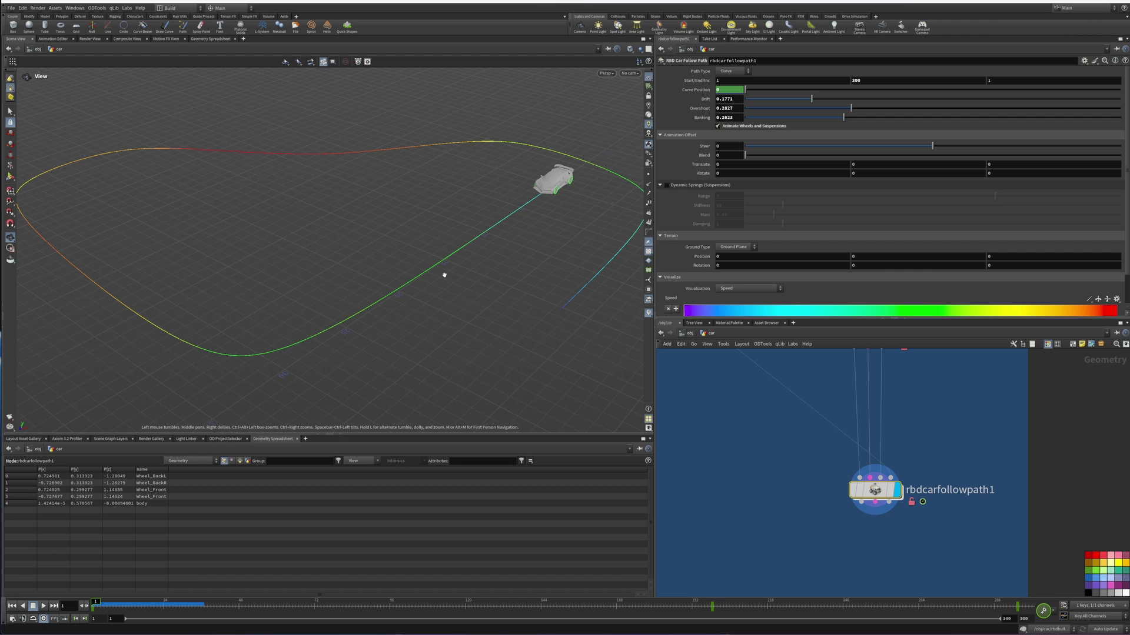
left_click_drag(257, 354, 206, 320)
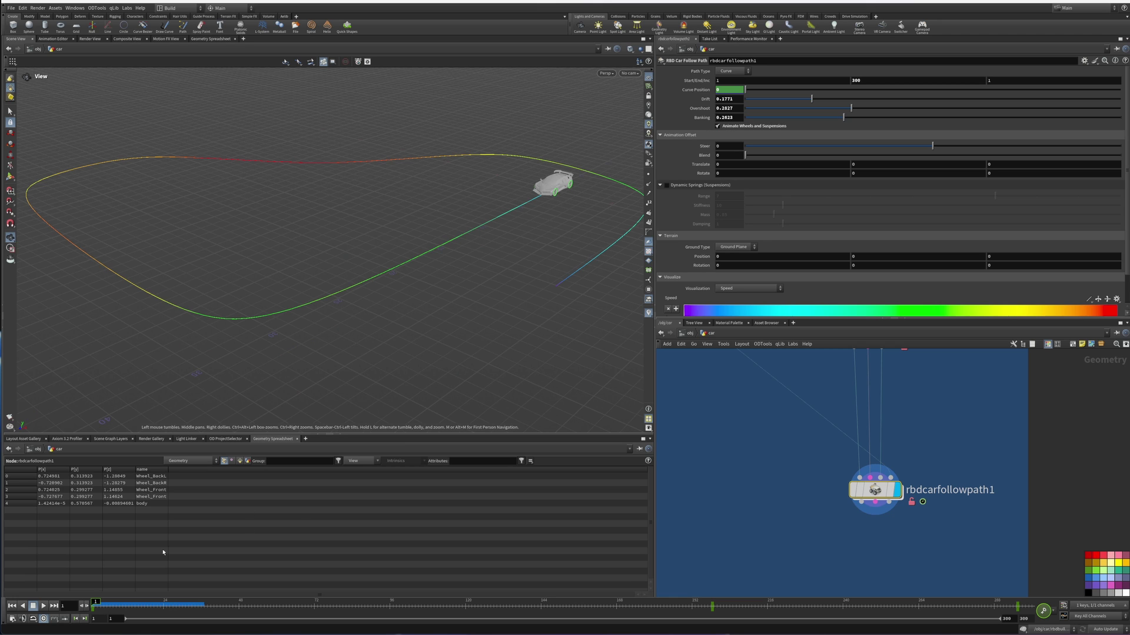
left_click(44, 606)
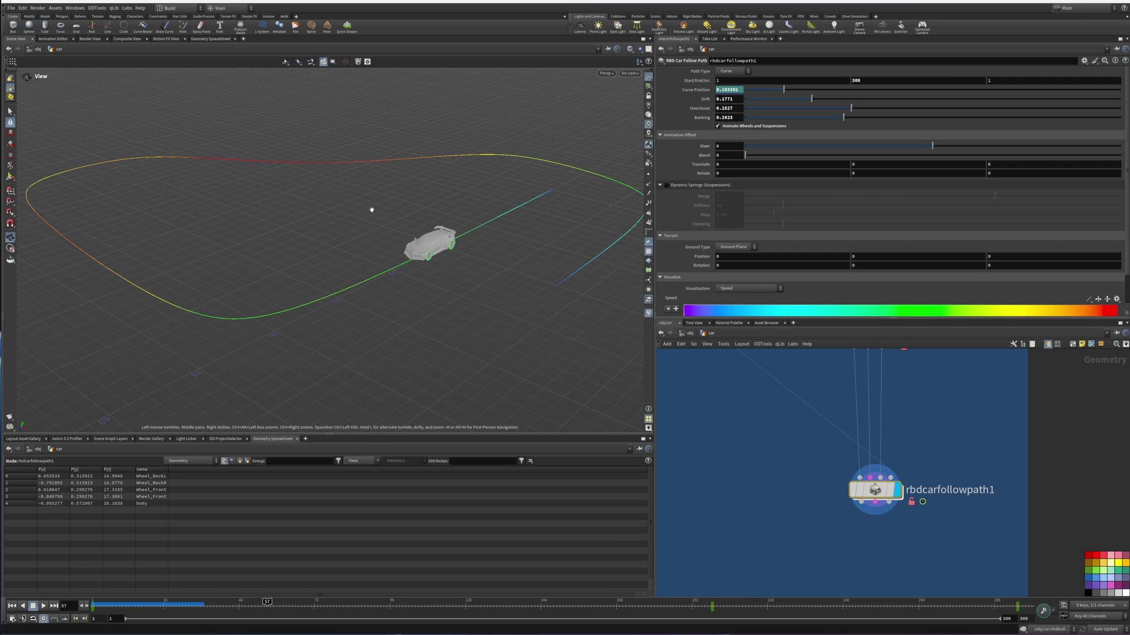
Go up to the object level, show cam1's parameters and look through cam1.
left_click_drag(371, 212, 484, 253)
left_click(687, 333)
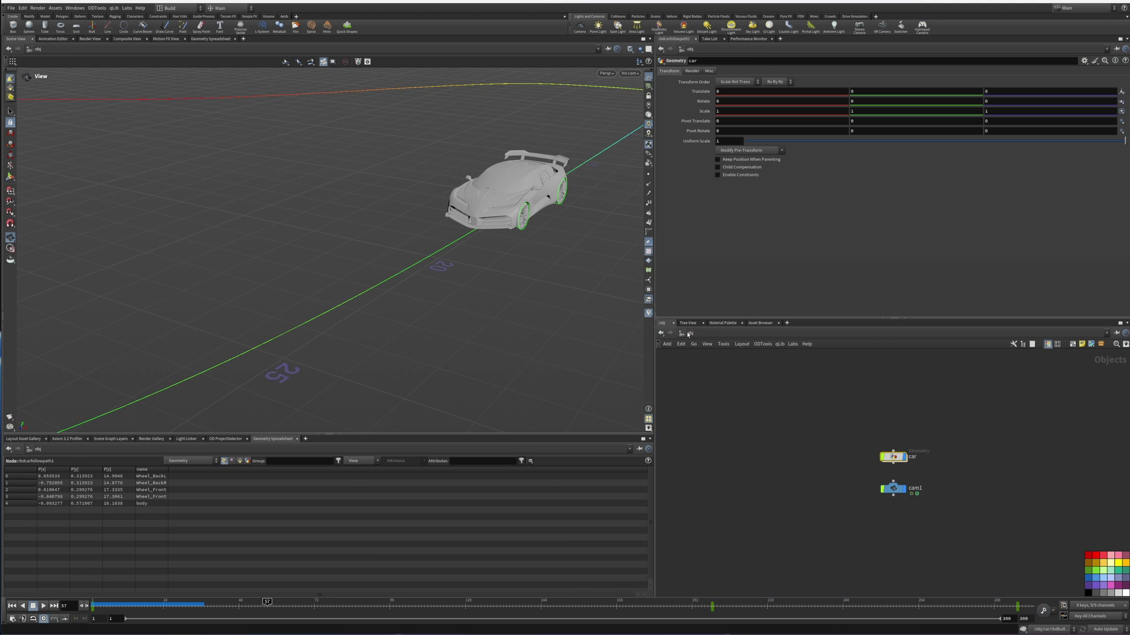
left_click(893, 489)
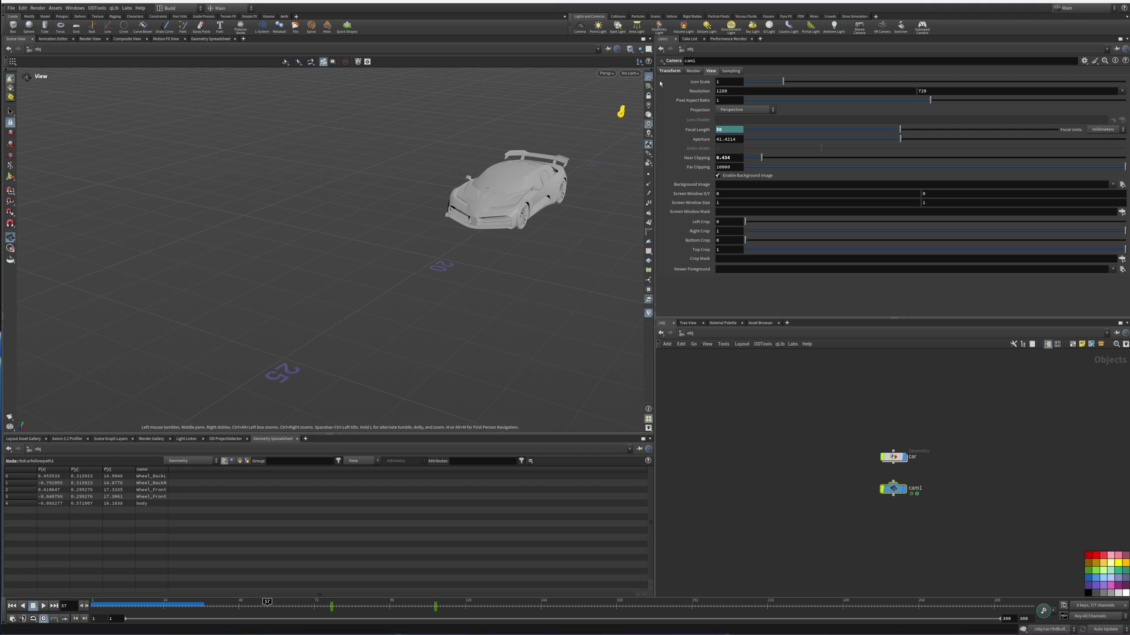
left_click(630, 73)
left_click(633, 109)
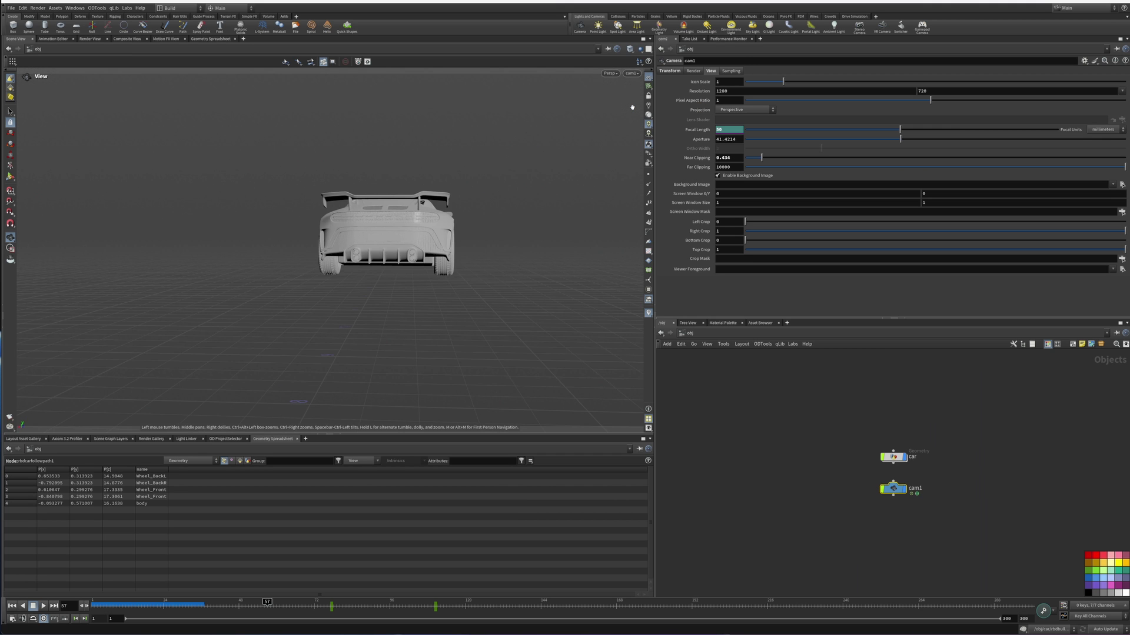
Play the car shot from the first frame through cam1, then stop playback.
left_click(12, 605)
left_click(43, 606)
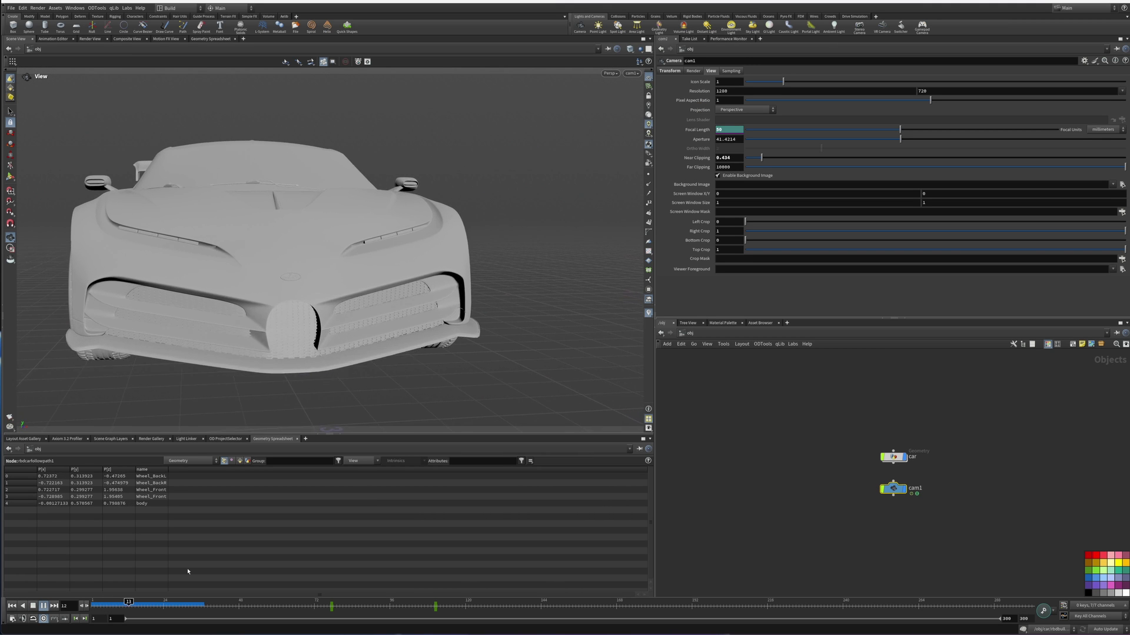
left_click(33, 606)
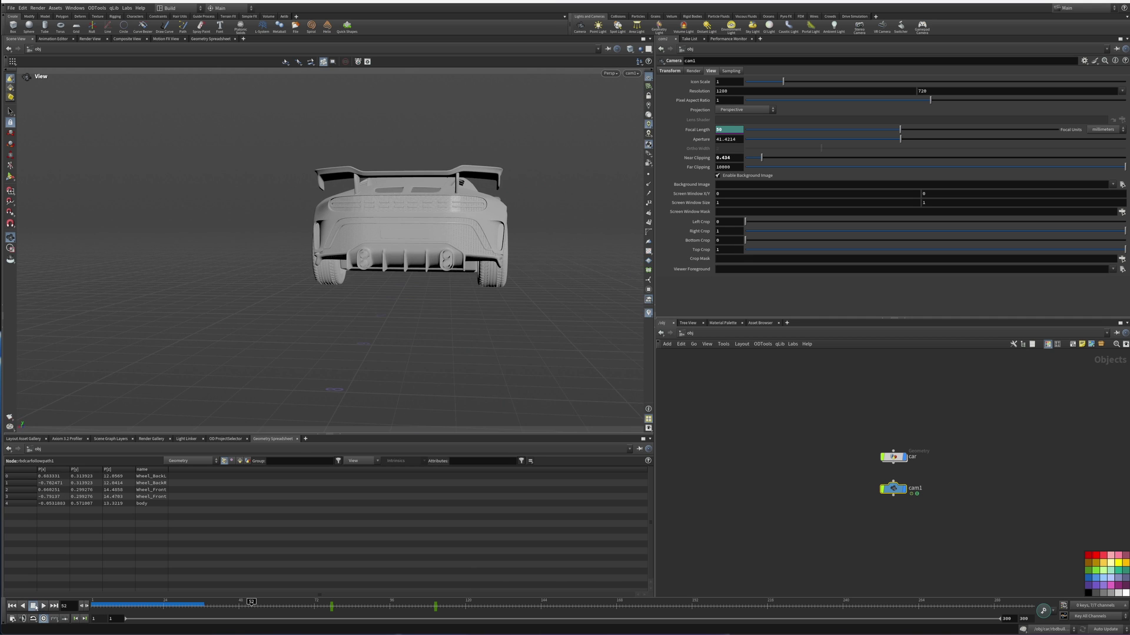
Return to frame 6, look through cam1 again and lock the camera to the view.
left_click(107, 604)
right_click_drag(329, 247, 274, 299)
left_click(629, 73)
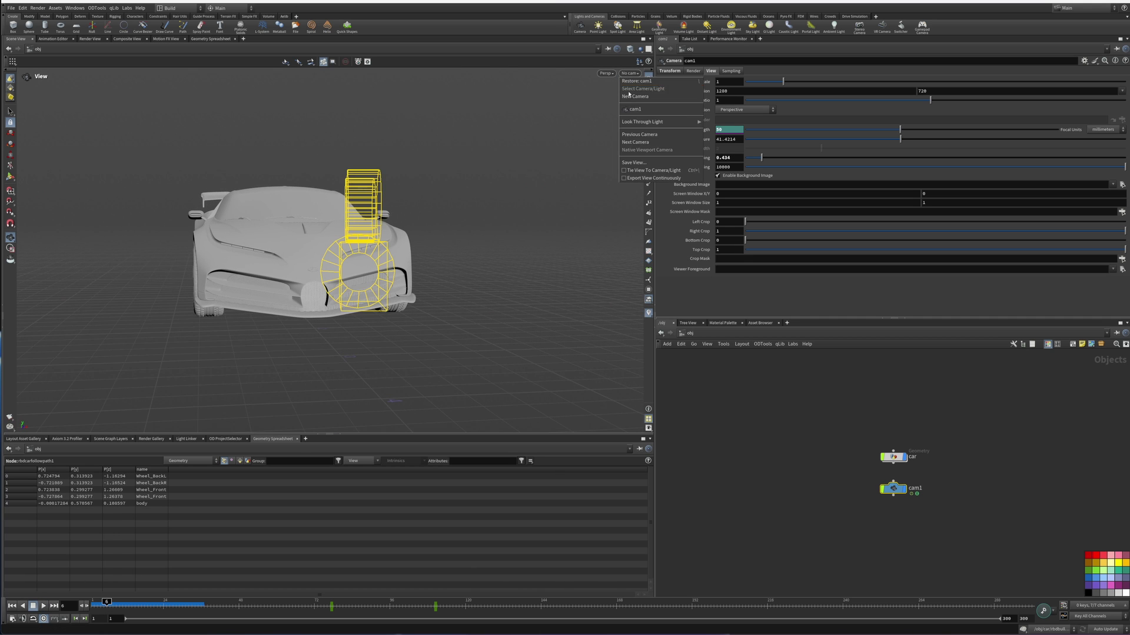
left_click(653, 110)
left_click(649, 95)
left_click_drag(434, 272, 512, 276)
Play the cam1 shot and scrub through its camera moves to frame 125.
left_click(43, 606)
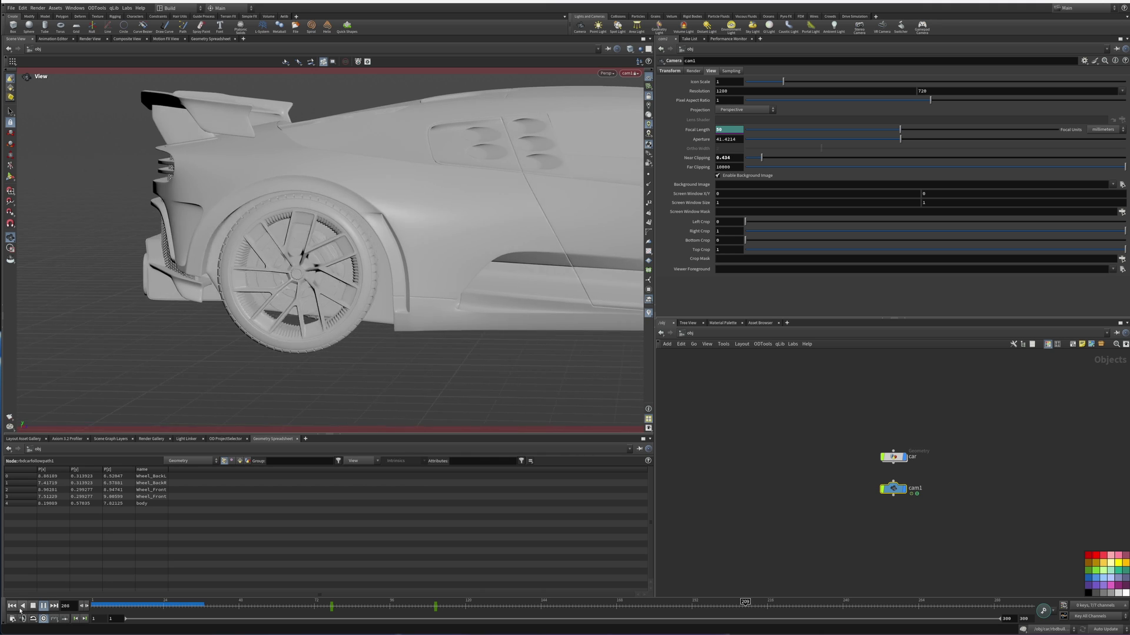
left_click_drag(139, 605, 289, 593)
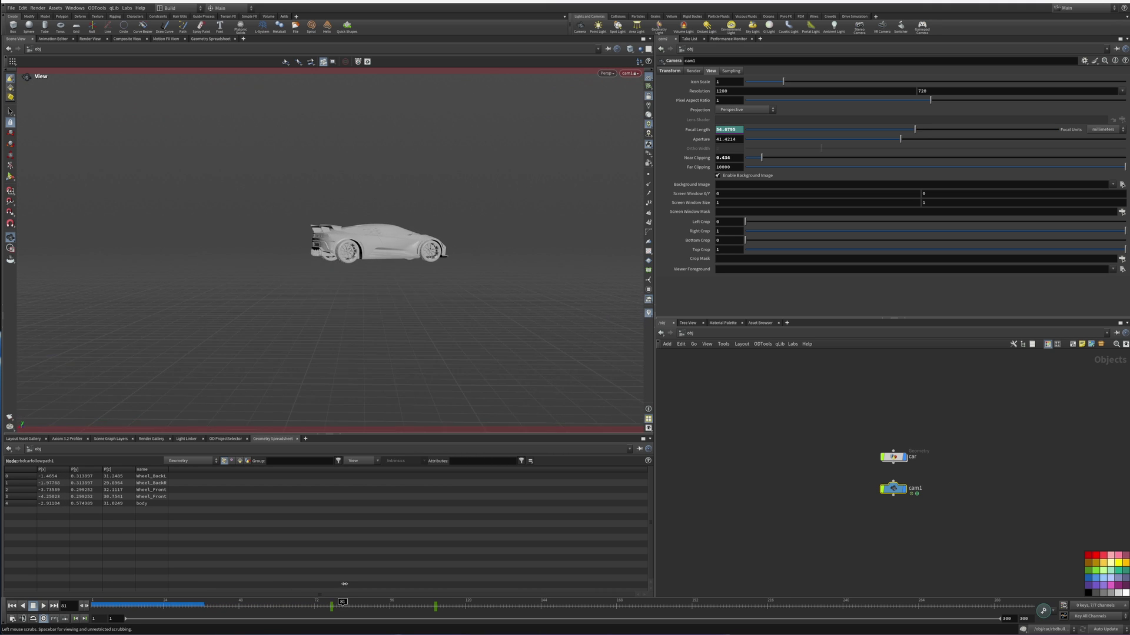
left_click_drag(357, 585, 449, 580)
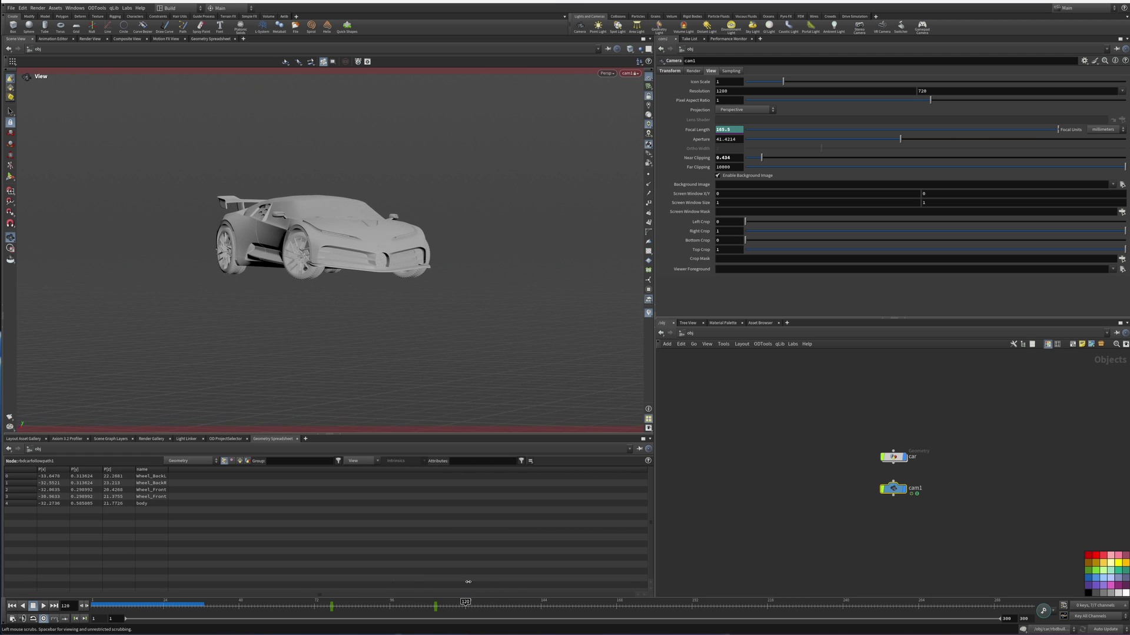
left_click_drag(473, 582, 479, 585)
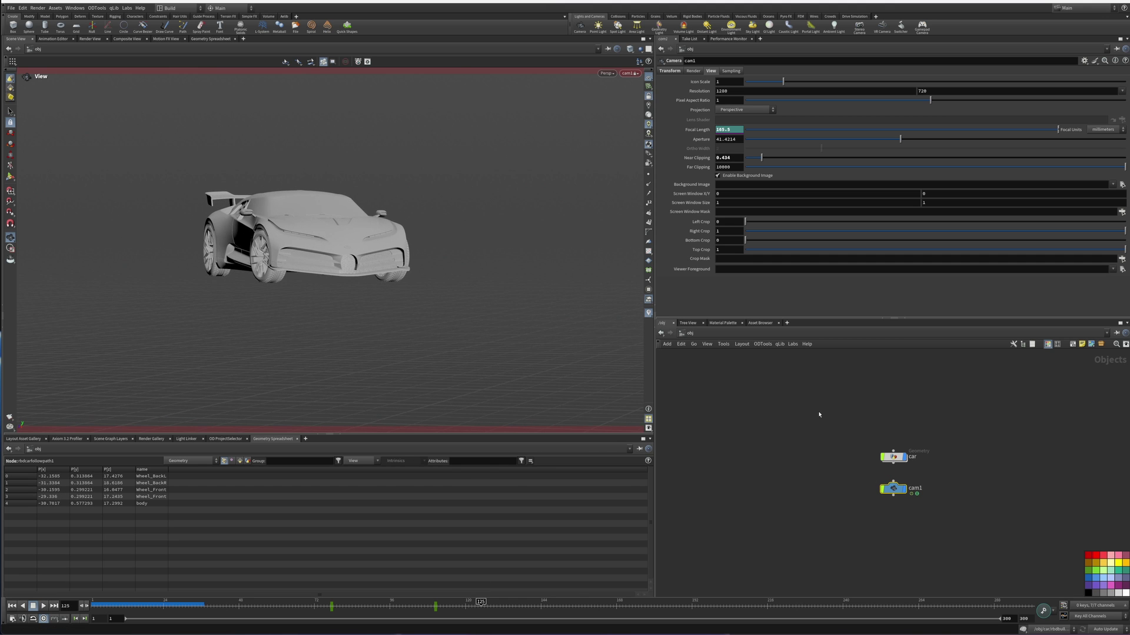
Enter the car network, set rbdcarfollowpath1's Banking to 0.2789 and Drift to 0.2054, and review the car's motion along the path.
double_click(900, 460)
middle_click_drag(776, 440, 770, 475)
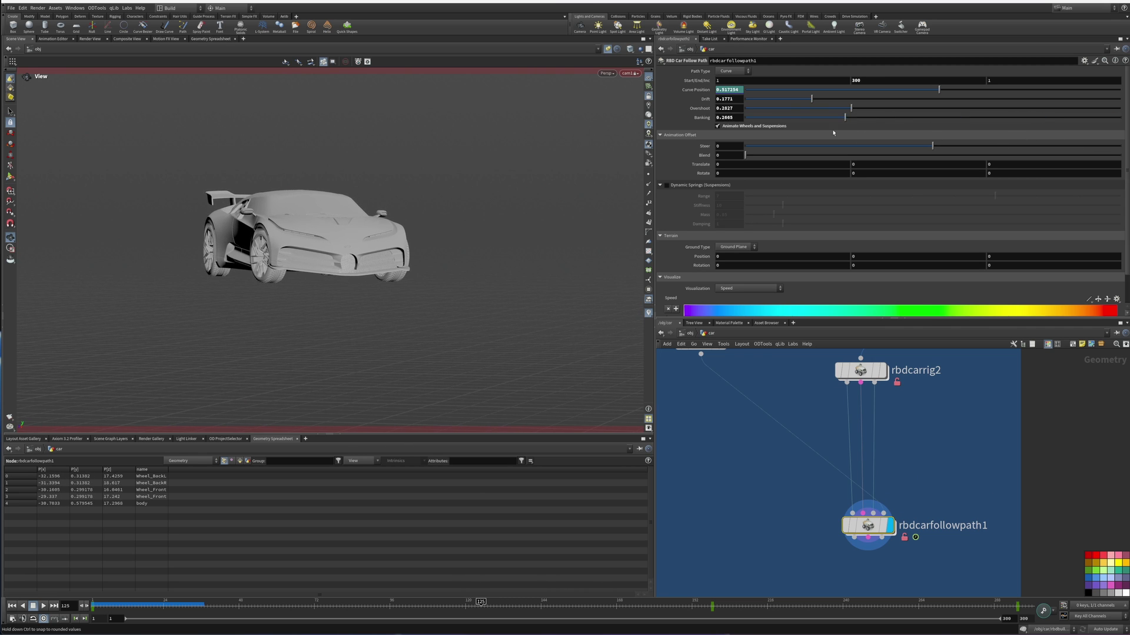
left_click_drag(940, 129, 1005, 142)
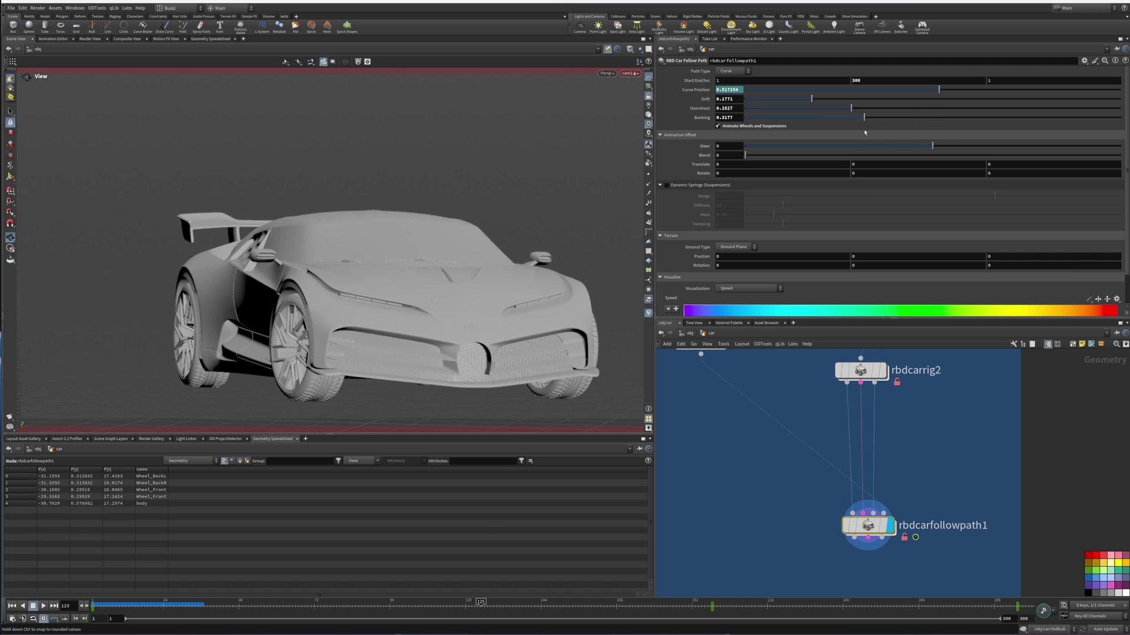
left_click_drag(973, 142, 849, 131)
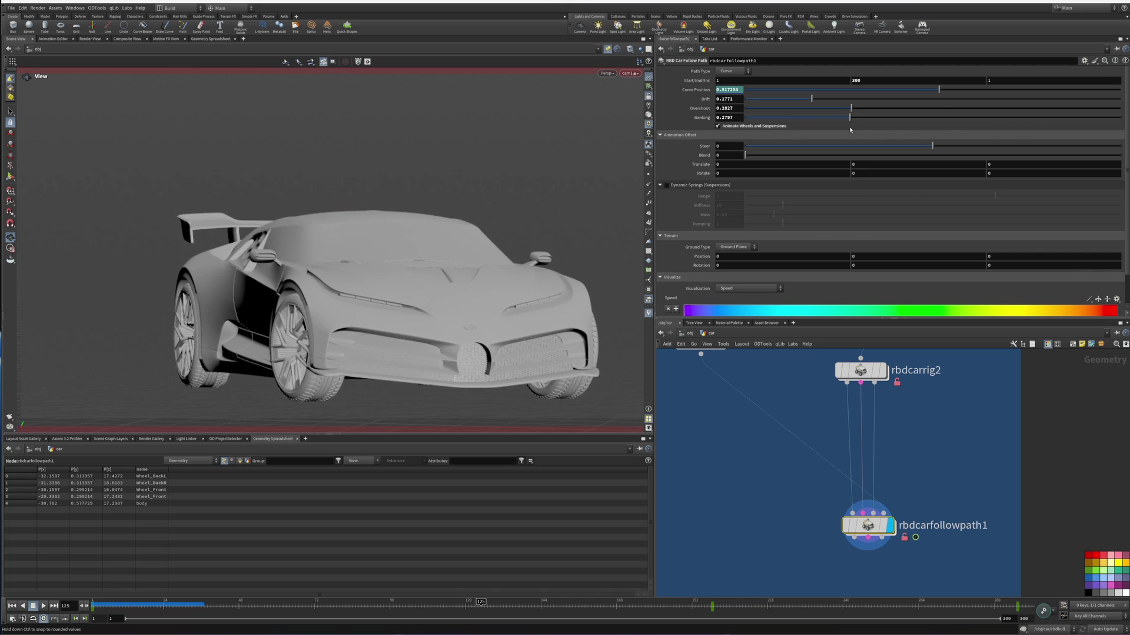
mouse_move(814, 100)
left_mouse_down()
mouse_move(857, 100)
mouse_move(782, 102)
mouse_move(829, 101)
mouse_move(811, 102)
left_mouse_up()
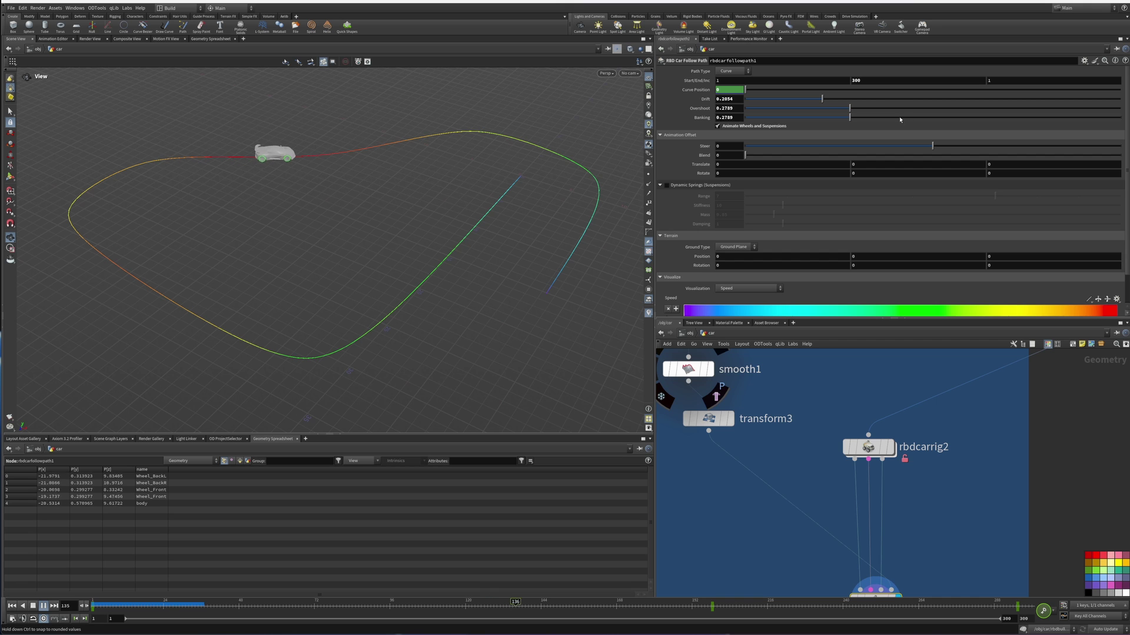
left_click(43, 605)
left_click_drag(455, 283, 477, 247)
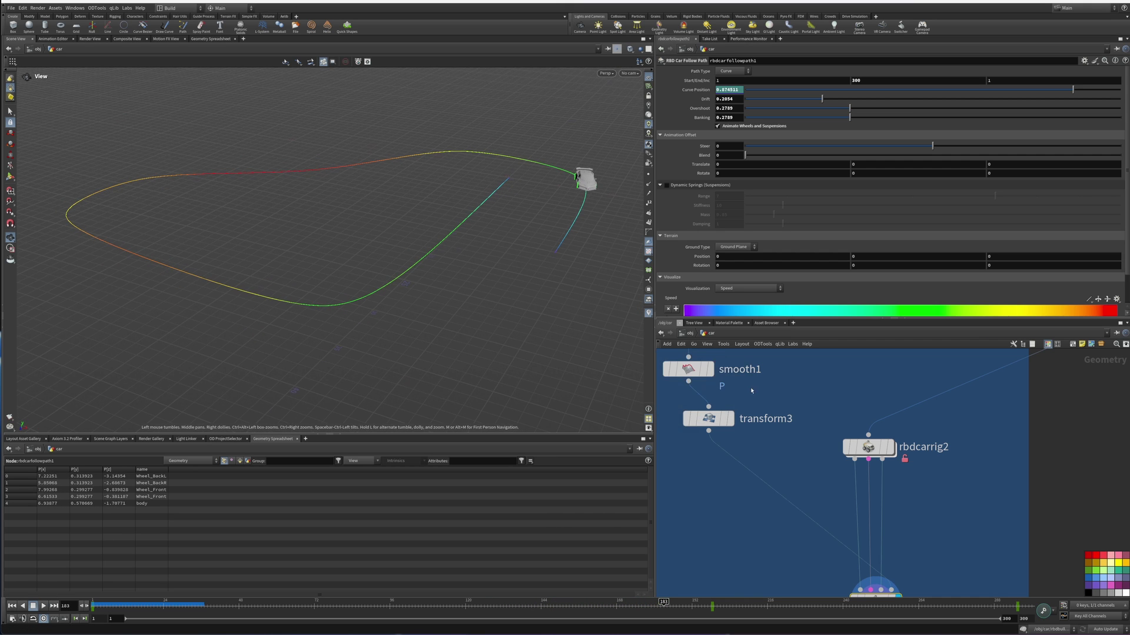
Go to the RBD BULLET SOLVER network box and display rbdcarrig1 with its parameters shown.
middle_click_drag(816, 481, 784, 431)
scroll(783, 431, "down", 3)
scroll(783, 430, "down", 4)
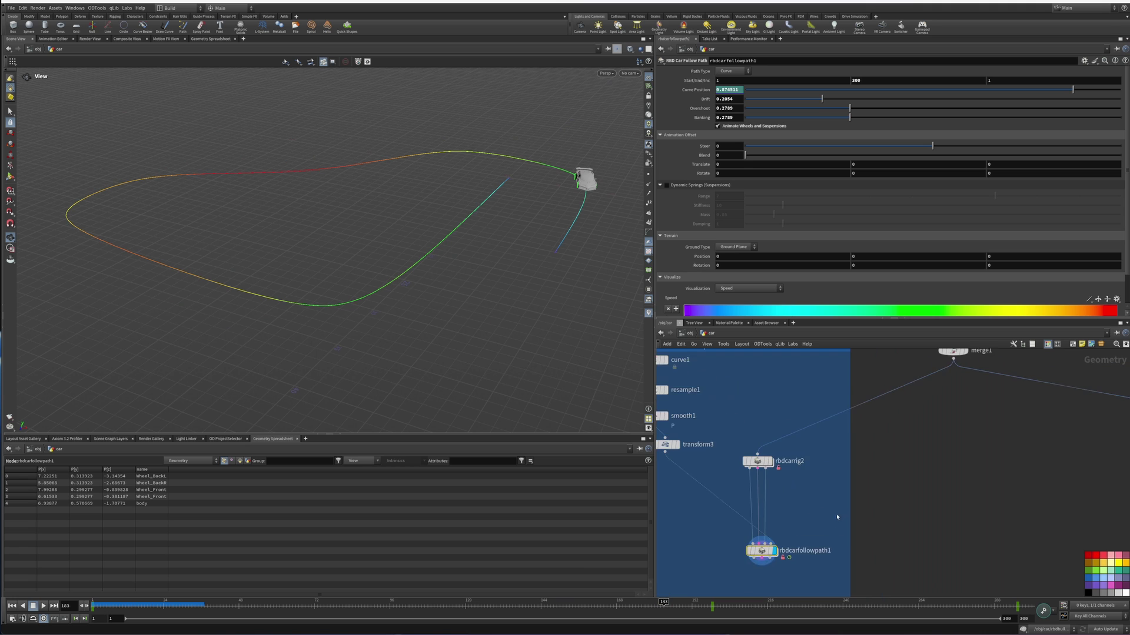
middle_click_drag(901, 498, 760, 468)
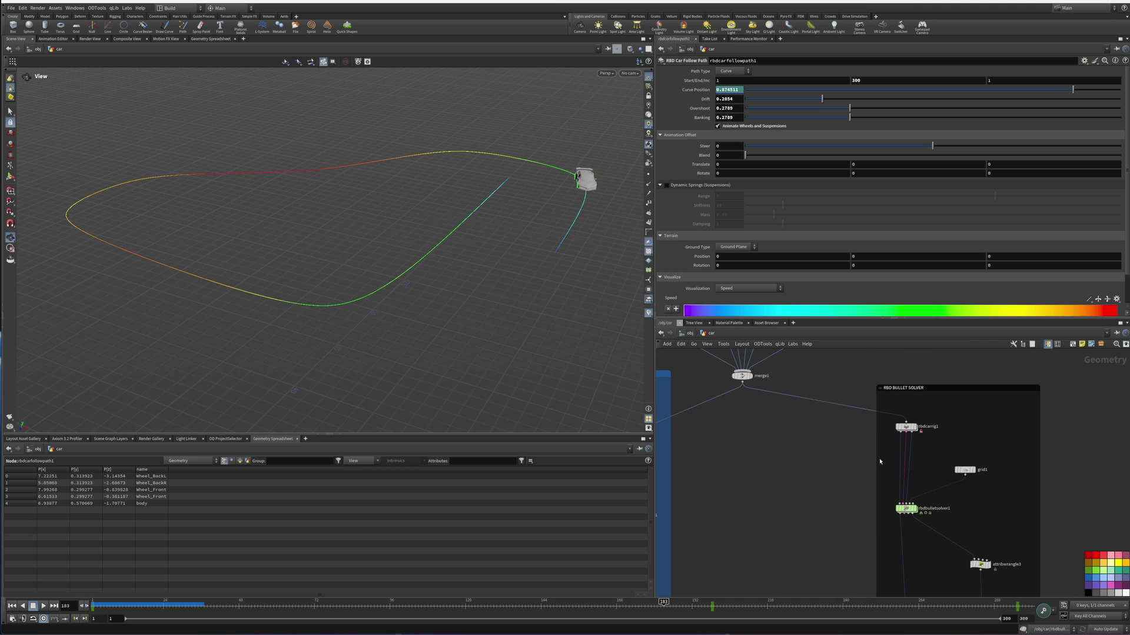
scroll(879, 462, "up", 5)
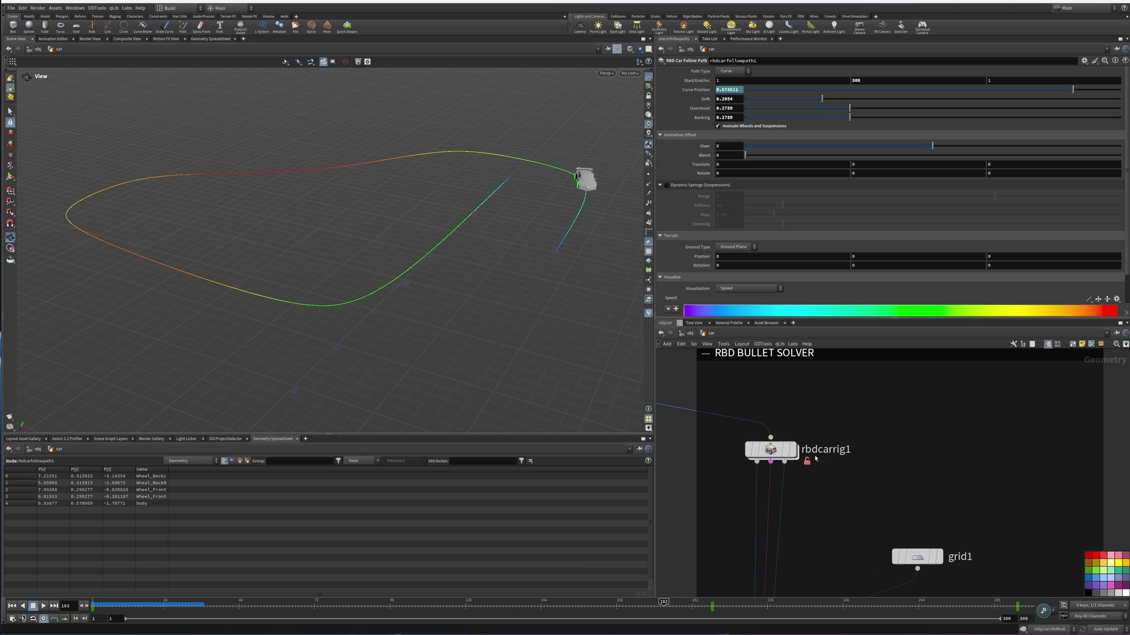
left_click(793, 449)
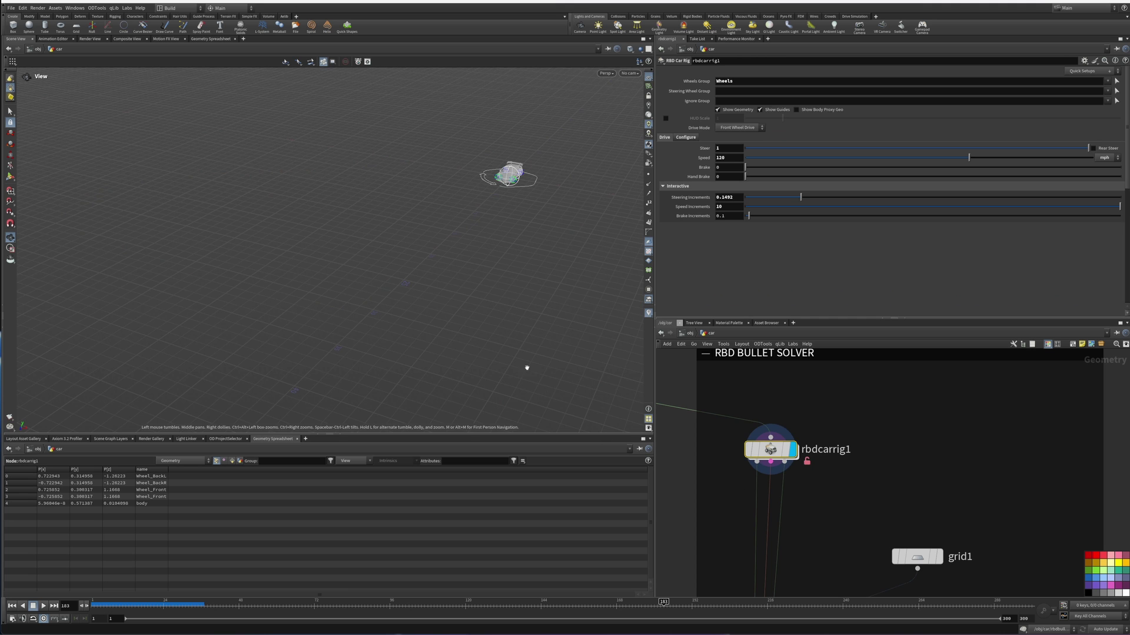
Examine the rig guides around the car up close and test rbdcarrig1's Steer value, ending at 1.
left_click_drag(494, 203, 457, 247)
right_click_drag(457, 247, 529, 232)
middle_click_drag(530, 232, 394, 272)
left_click_drag(394, 272, 445, 239)
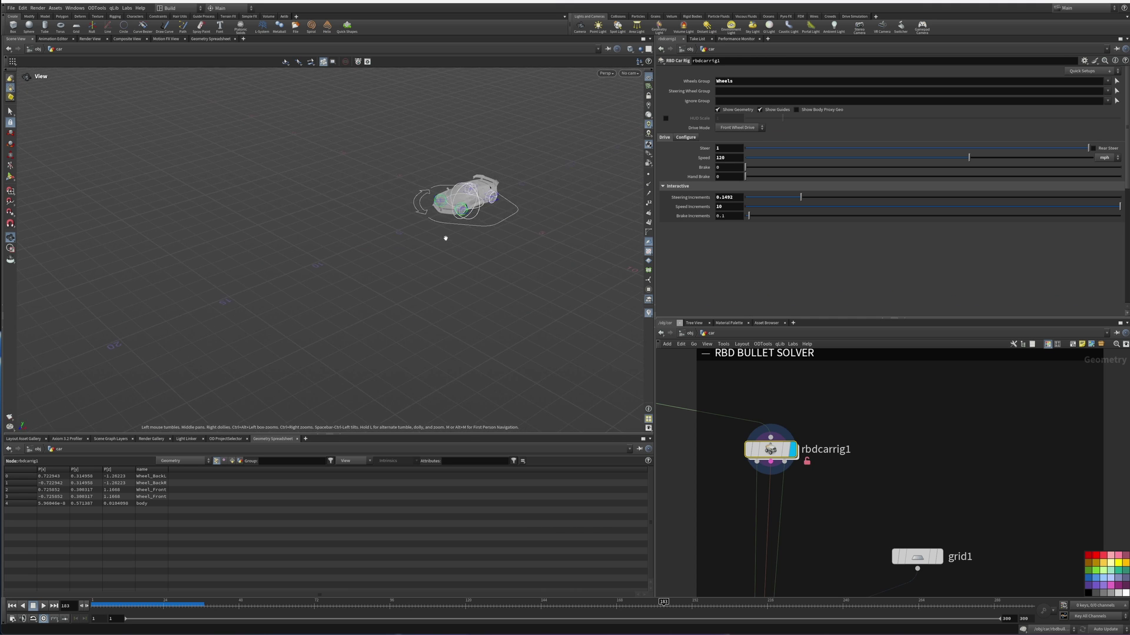
right_click_drag(445, 238, 576, 197)
middle_click_drag(576, 197, 434, 320)
right_click_drag(433, 320, 530, 303)
middle_click_drag(530, 303, 590, 256)
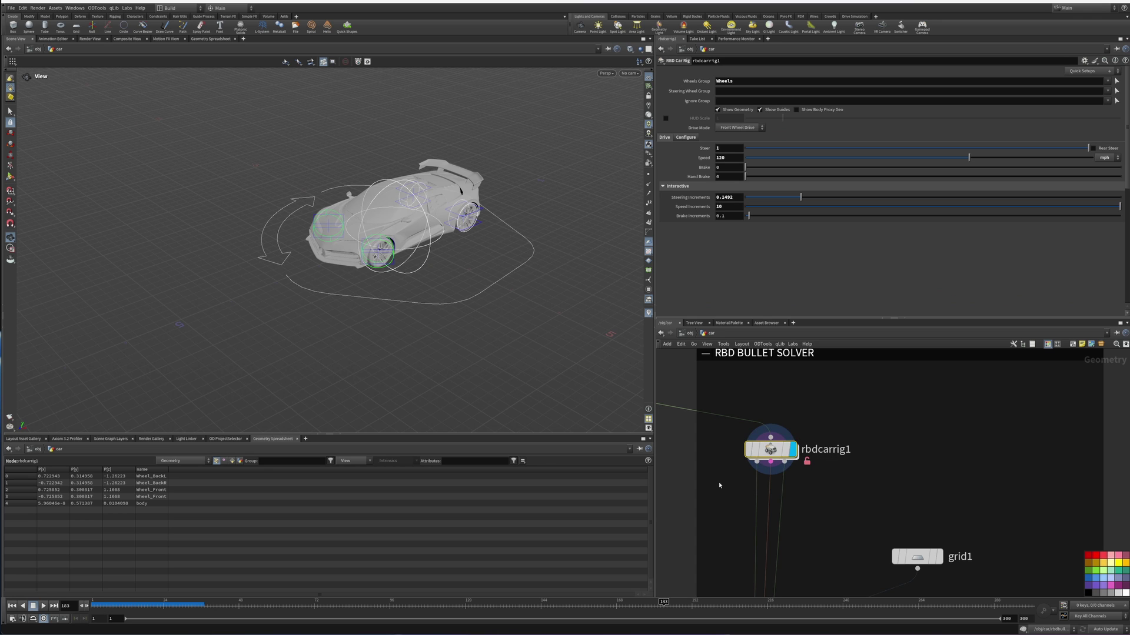
mouse_move(1087, 148)
left_mouse_down()
mouse_move(955, 156)
mouse_move(1096, 160)
left_mouse_up()
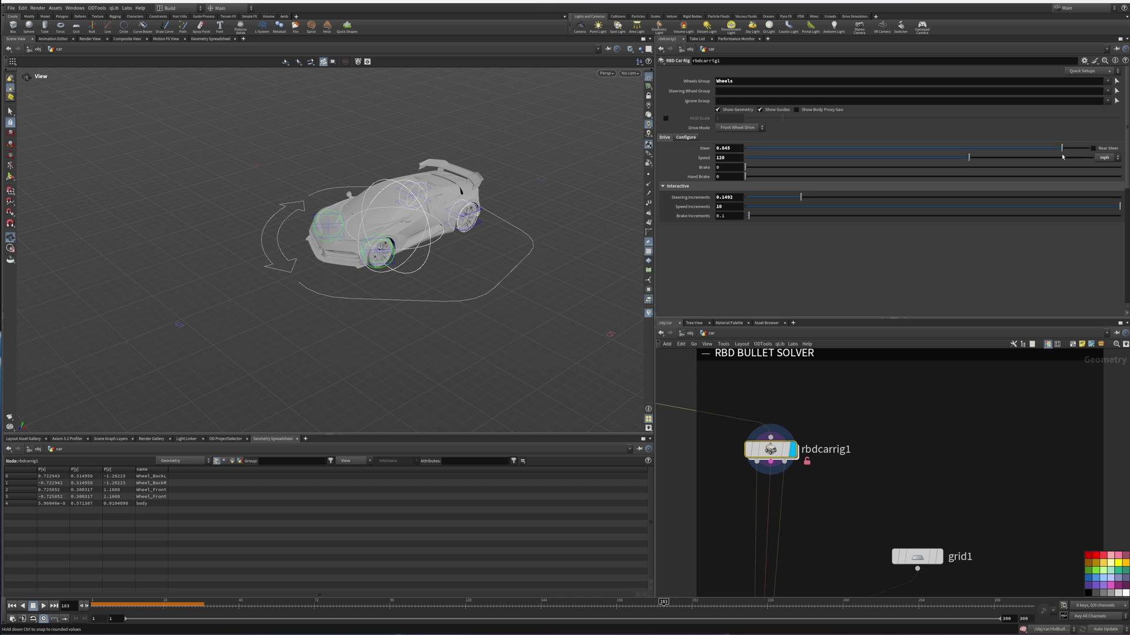
Examine the rbdbulletsolver1 node and show the parameters of the grid1 ground connected to it.
middle_click_drag(855, 494, 870, 426)
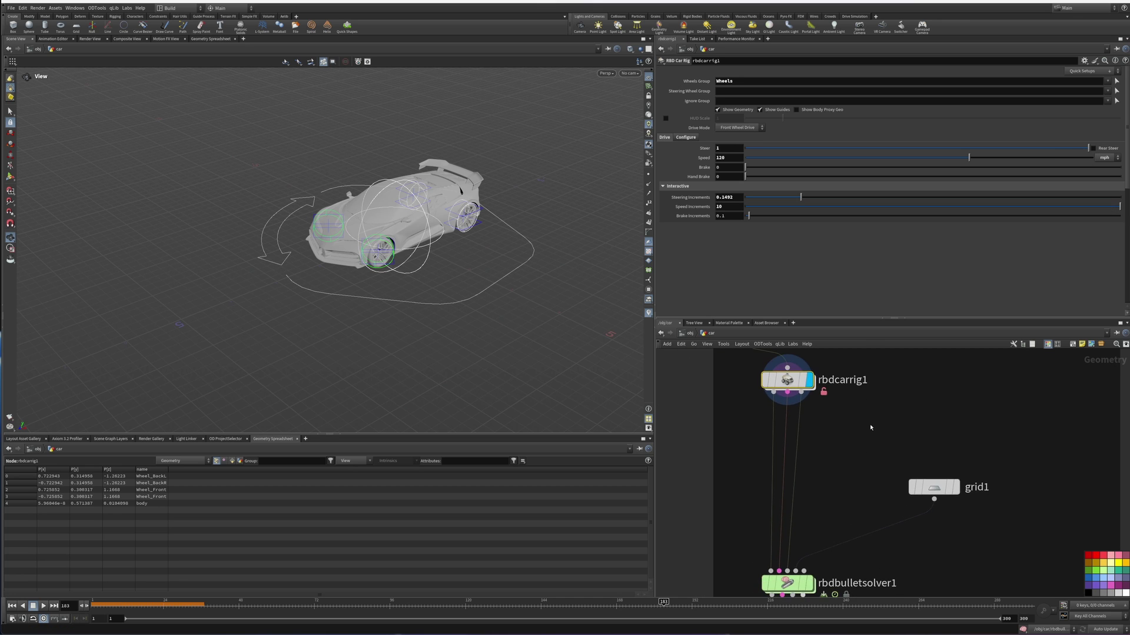
middle_click_drag(840, 469, 860, 366)
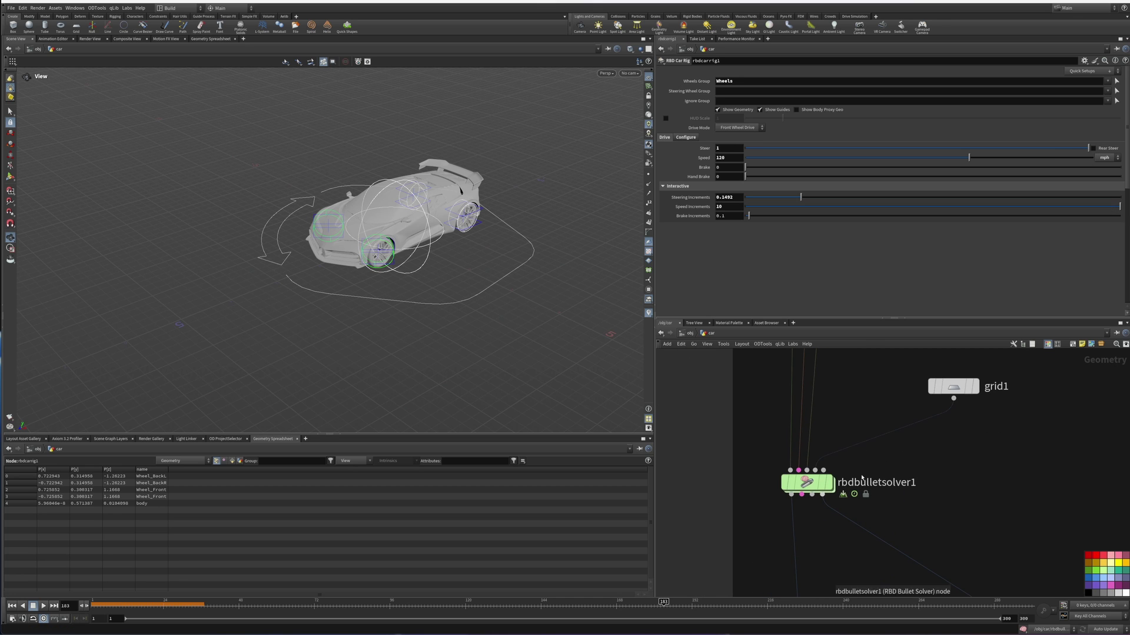
left_click(807, 483)
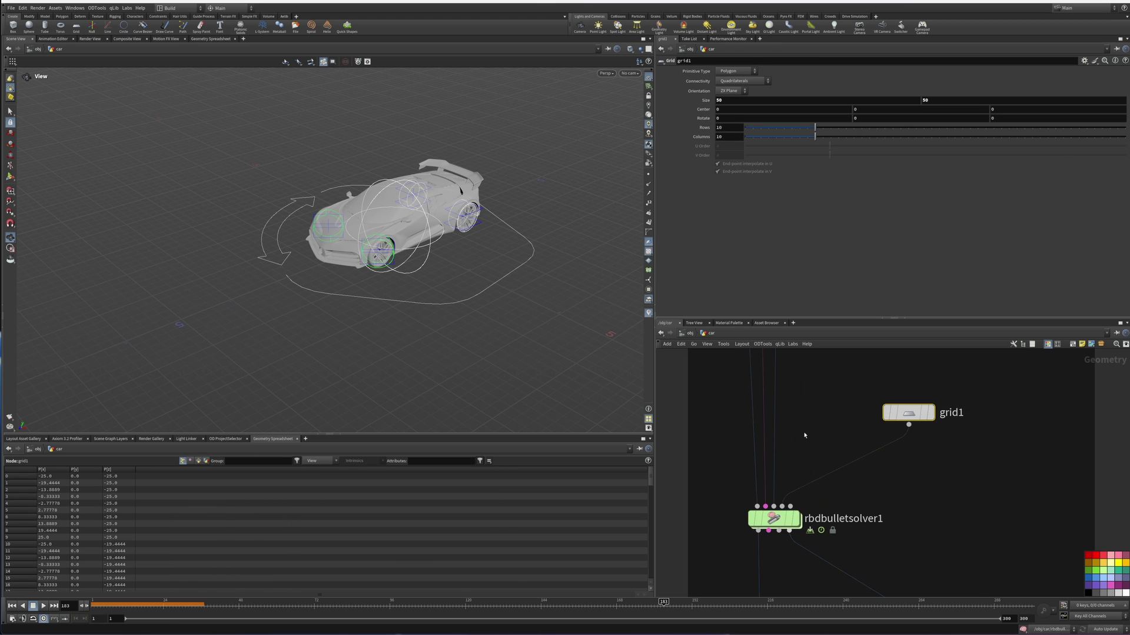
mouse_move(763, 494)
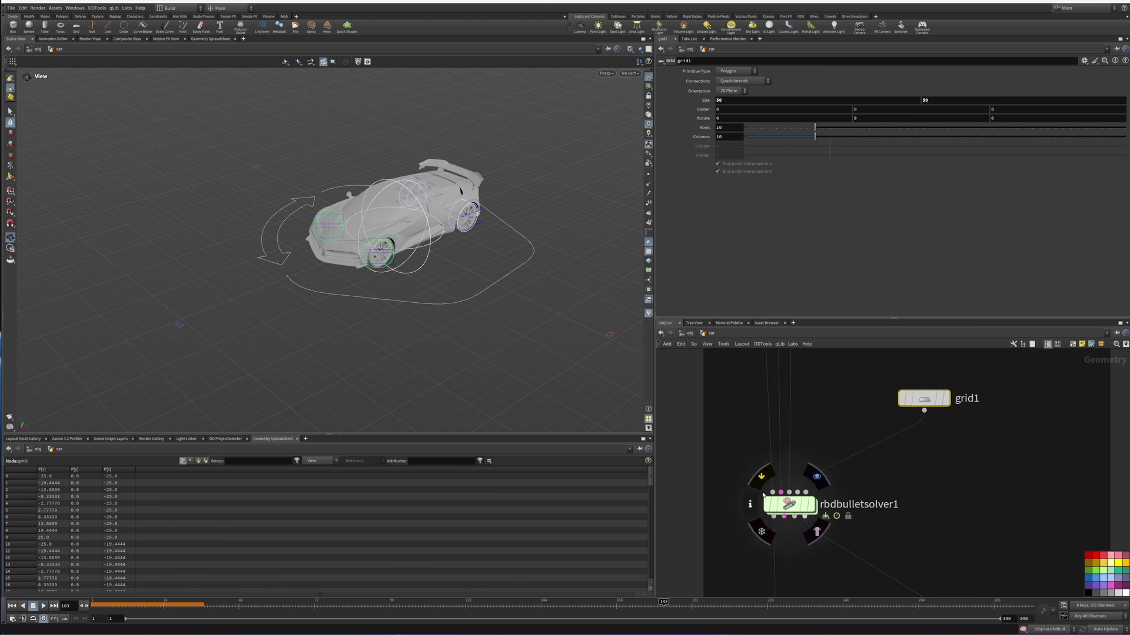
left_click_drag(798, 484, 798, 493)
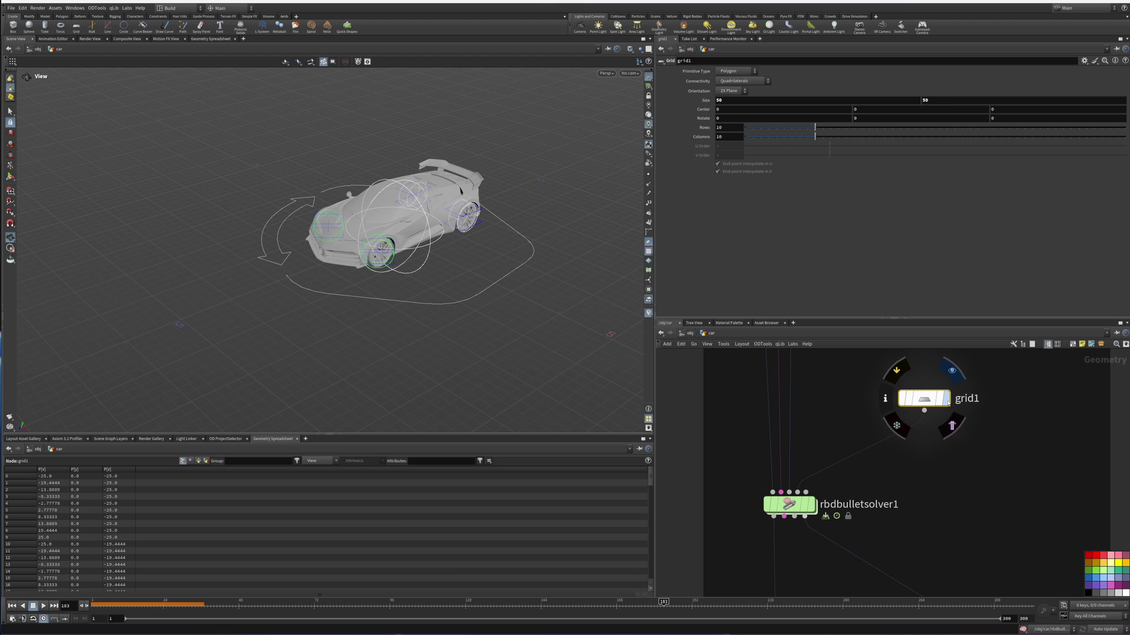
Display the grid1 ground to inspect its extent, and switch the display to rbdbulletsolver1 with rbdcarrig1's parameters shown.
left_click(946, 398)
right_click_drag(247, 292, 290, 313)
middle_click_drag(333, 313, 325, 285)
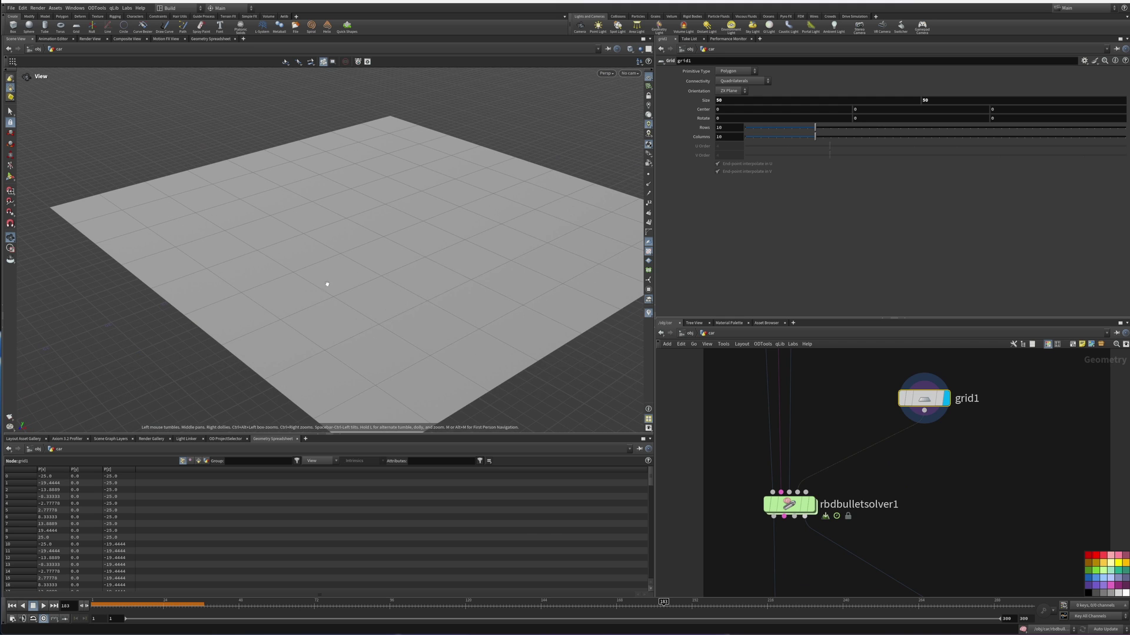
middle_click_drag(841, 492, 837, 411)
left_click(813, 397)
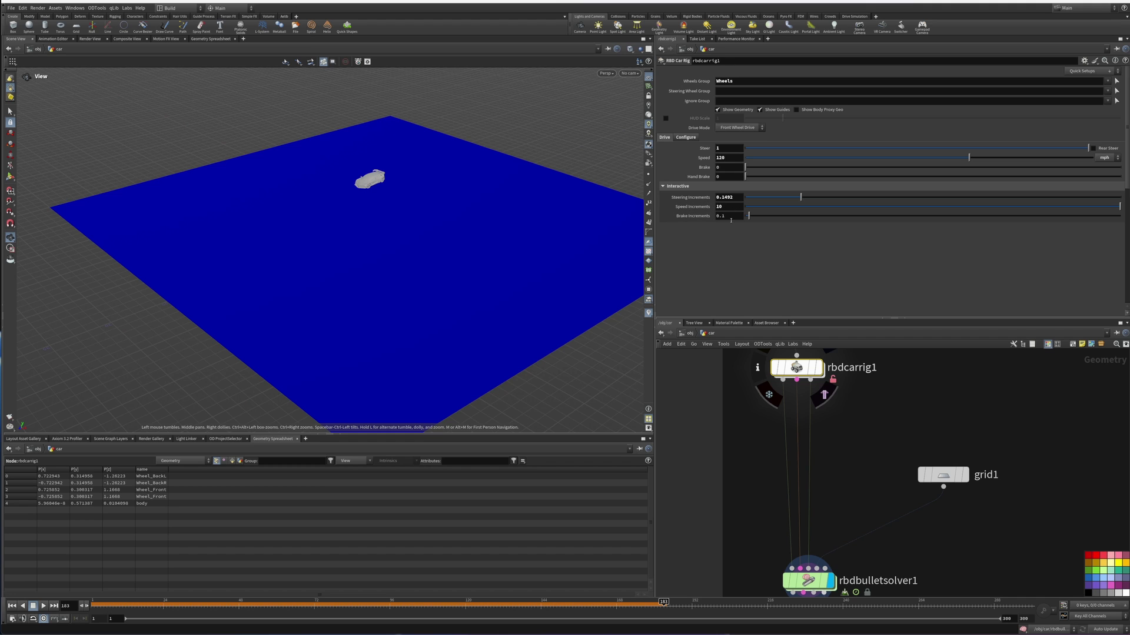
middle_click_drag(874, 486, 874, 374)
middle_click_drag(930, 520, 923, 448)
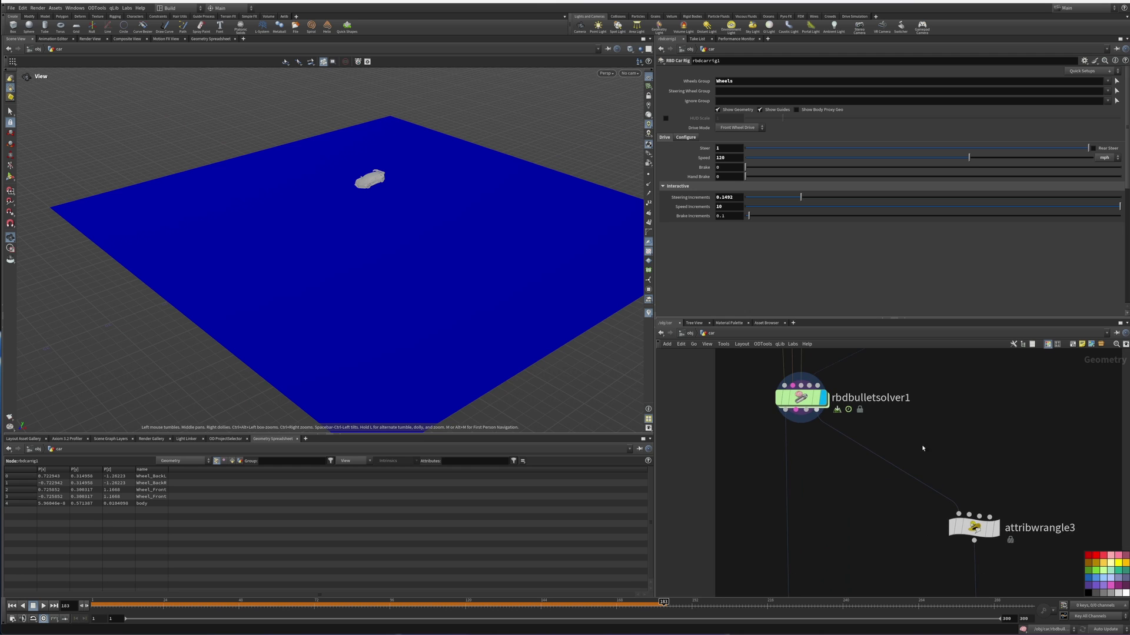
Rewind the simulation to frame 1 and view the whole car on the ground plane.
left_click(12, 606)
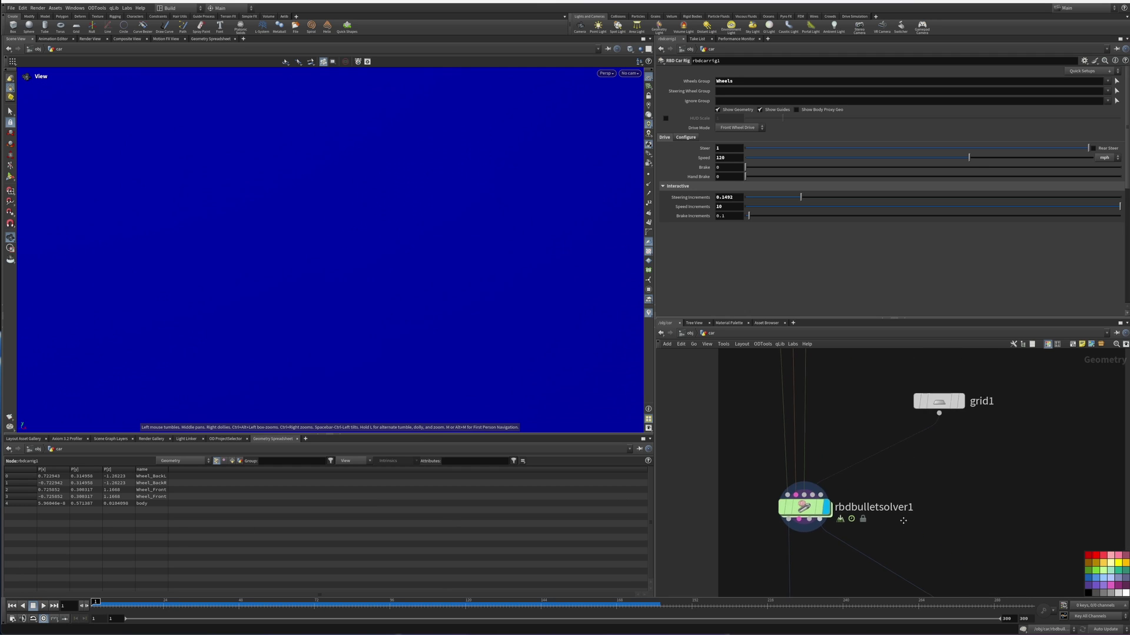
middle_click_drag(857, 400, 860, 502)
scroll(288, 311, "down", 2)
scroll(288, 312, "down", 8)
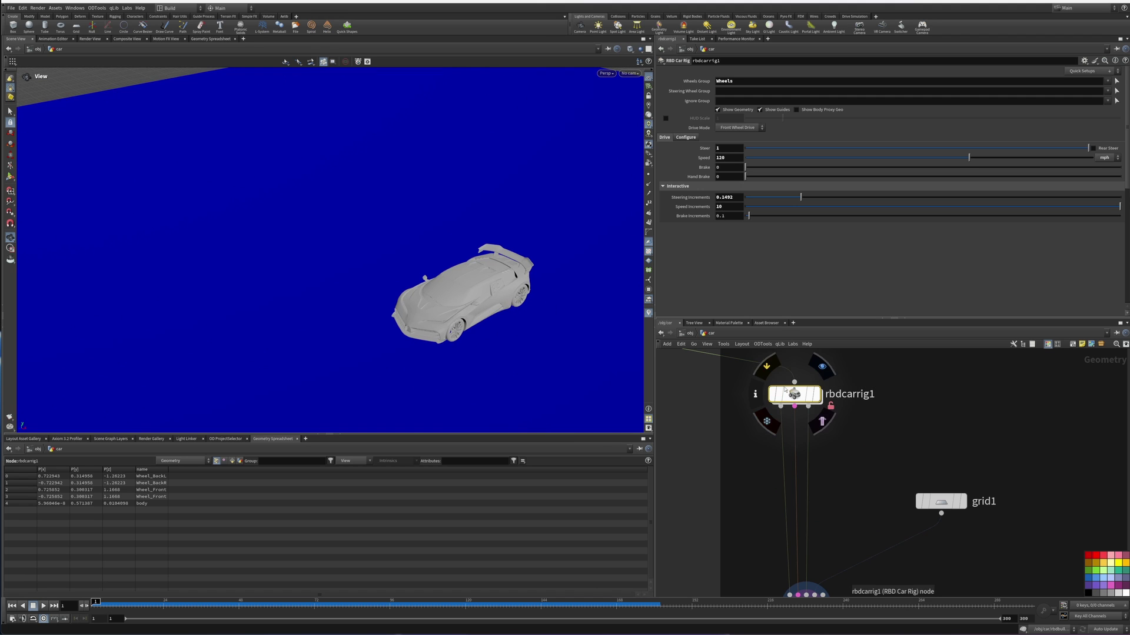
Examine rbdcarrig1's Configure settings, including Wheel Layout, Configure Mode, and the camber, caster and front Tire Friction values.
left_click(685, 137)
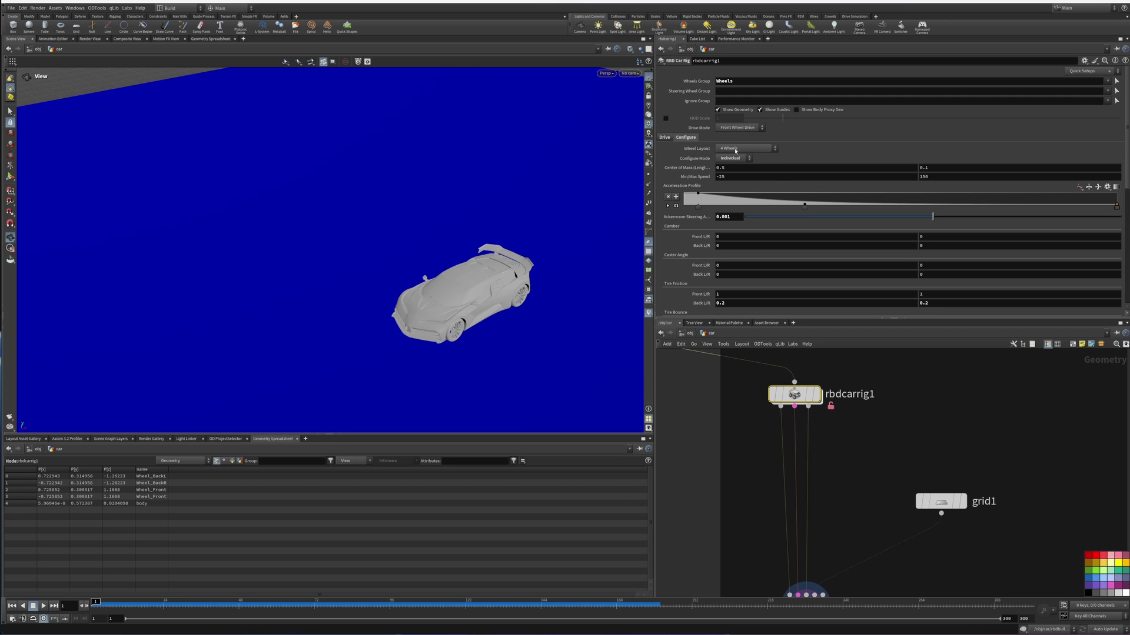
left_click(735, 151)
left_click(734, 152)
left_click(735, 159)
left_click(736, 160)
scroll(723, 252, "down", 2)
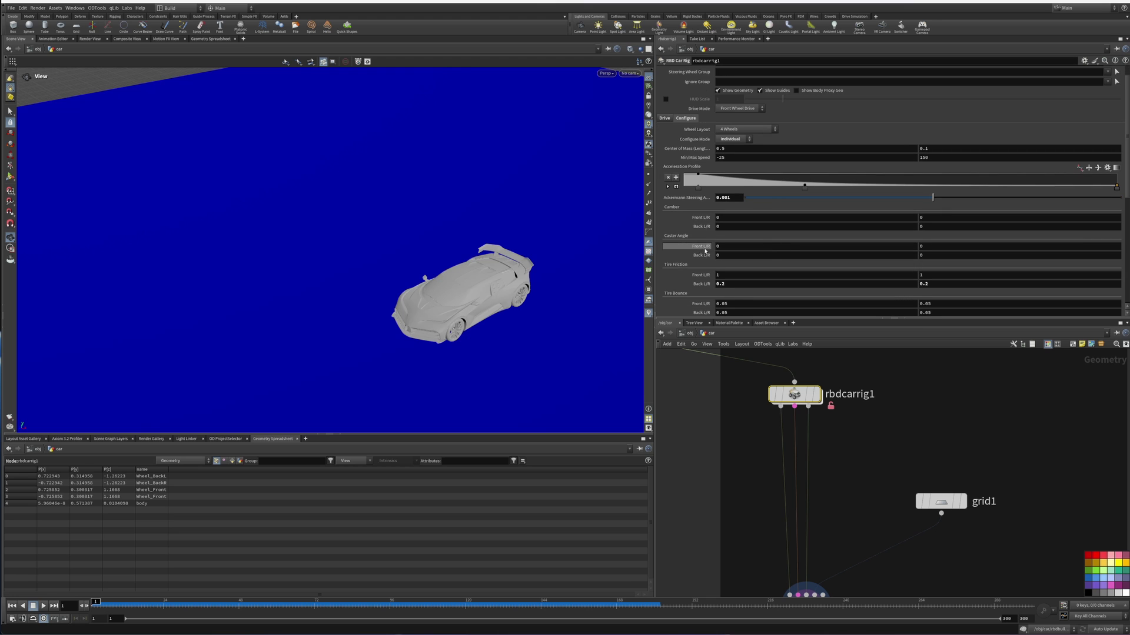
scroll(703, 265, "down", 4)
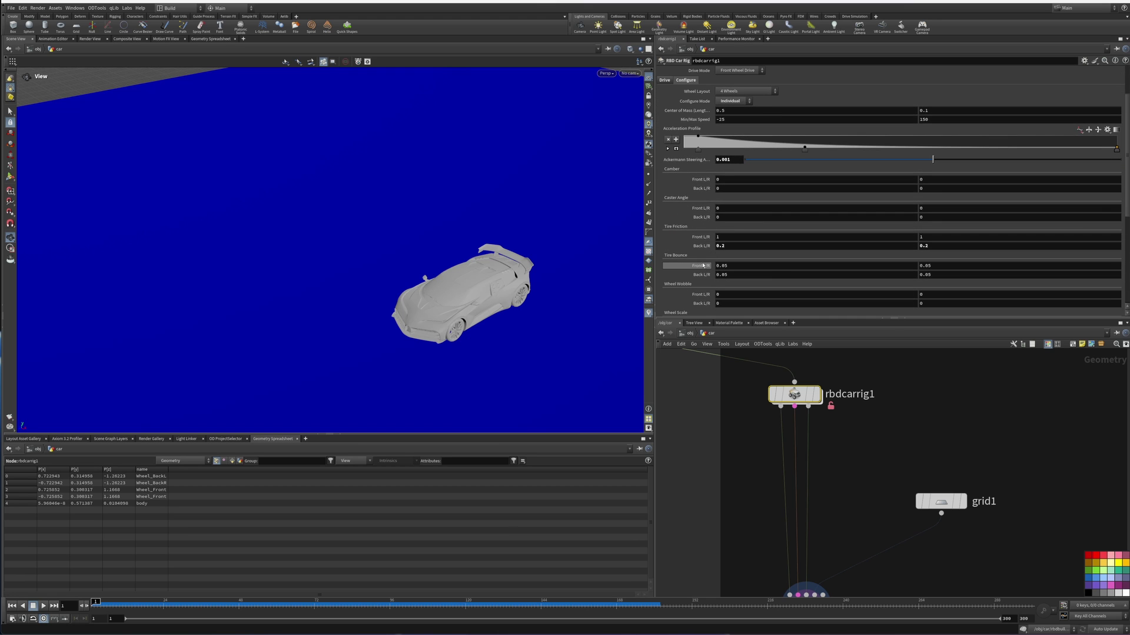
left_click(723, 237)
left_click(935, 237)
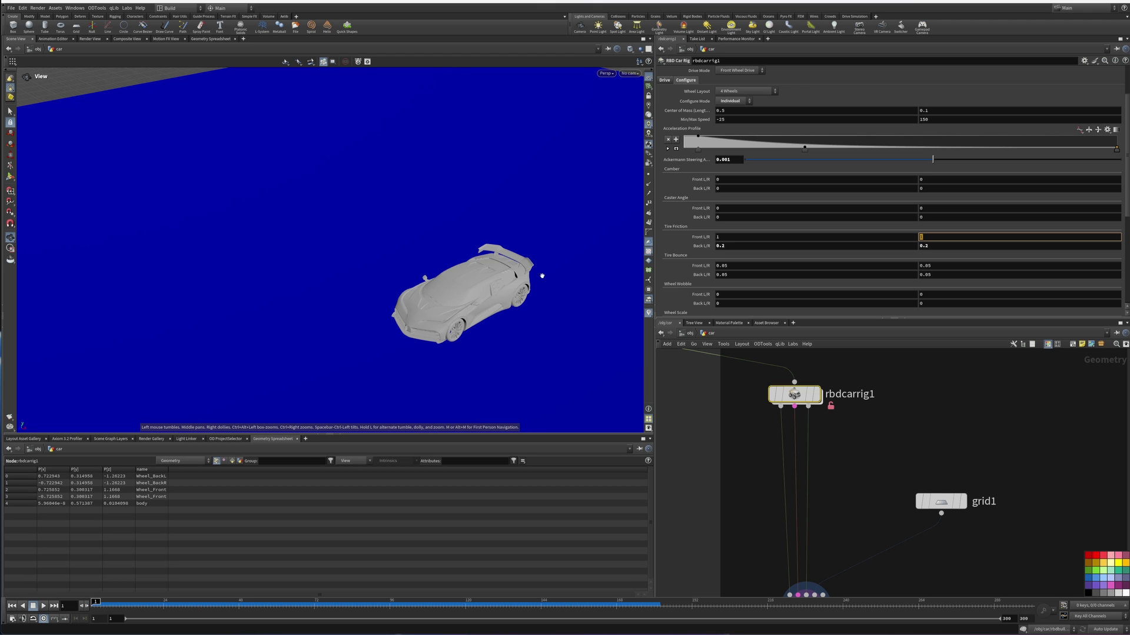
Play the bullet solver simulation, stop it at frame 236, and view the car up close.
middle_click_drag(807, 522, 810, 376)
left_click(43, 605)
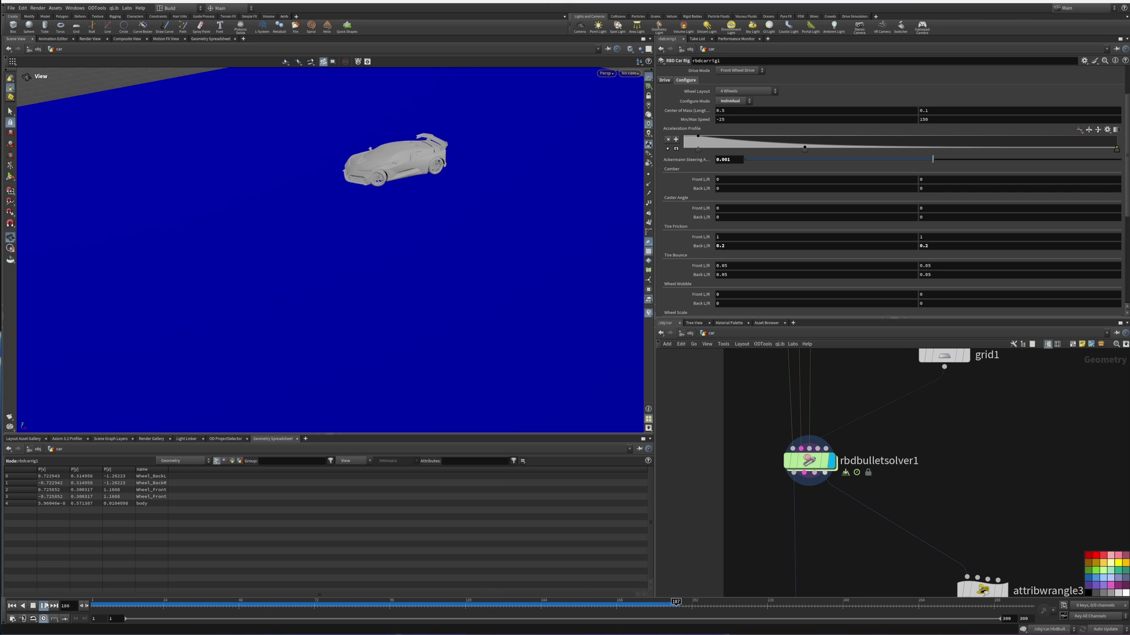
left_click(32, 606)
middle_click_drag(951, 451, 967, 285)
scroll(920, 431, "down", 1)
middle_click_drag(920, 430, 911, 365)
key("1")
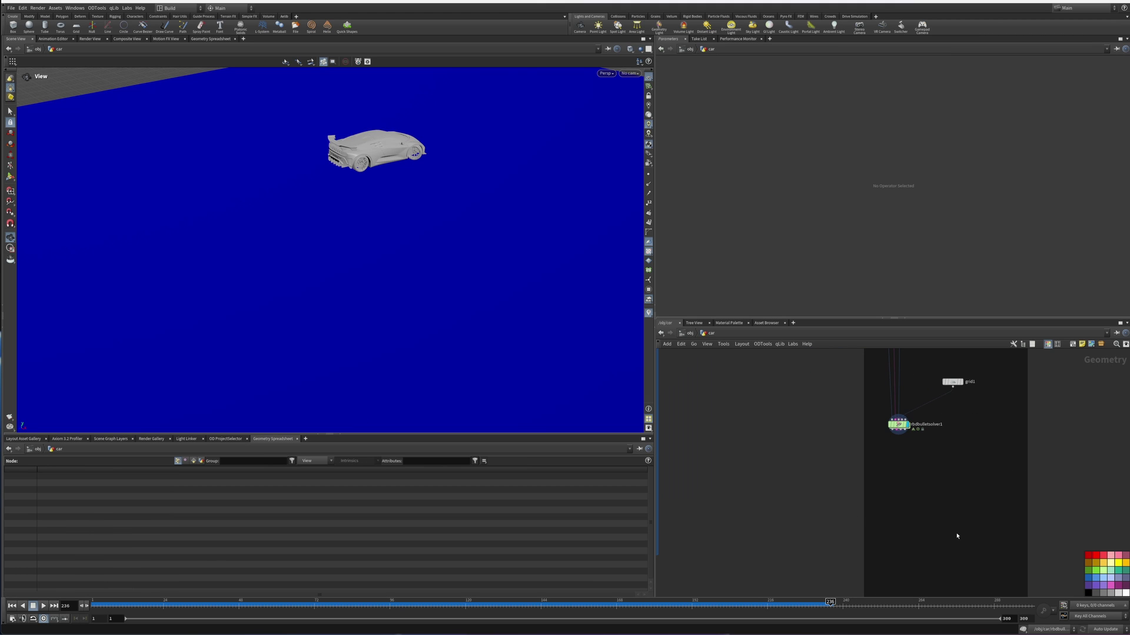
scroll(913, 474, "up", 5)
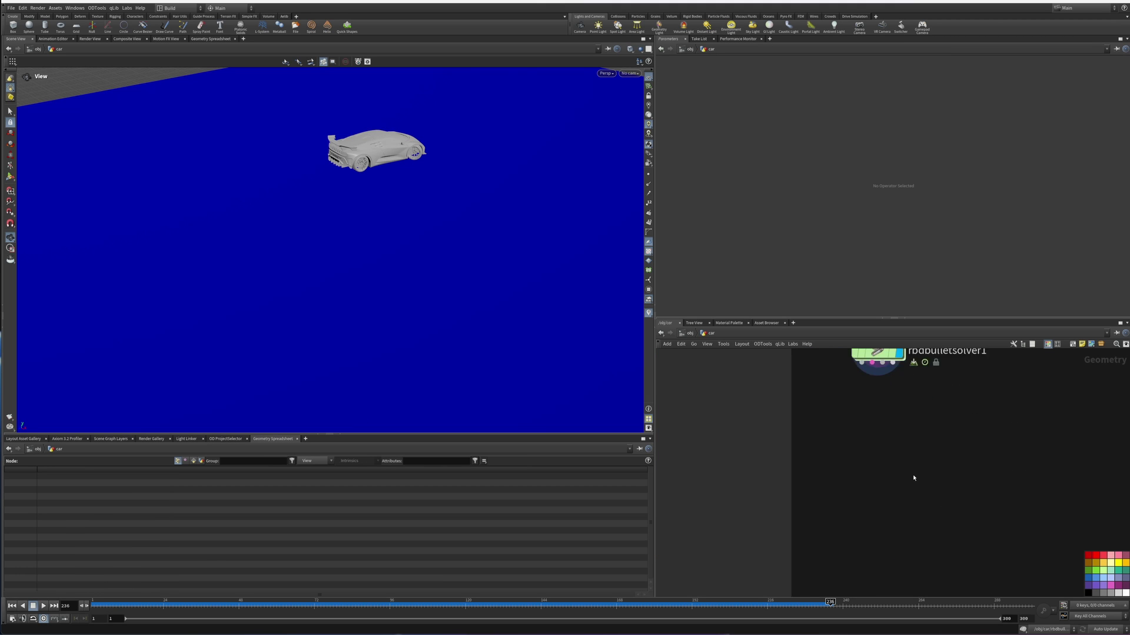
scroll(911, 475, "down", 3)
left_click_drag(391, 171, 377, 227)
scroll(379, 229, "up", 3)
middle_click_drag(992, 454, 991, 496)
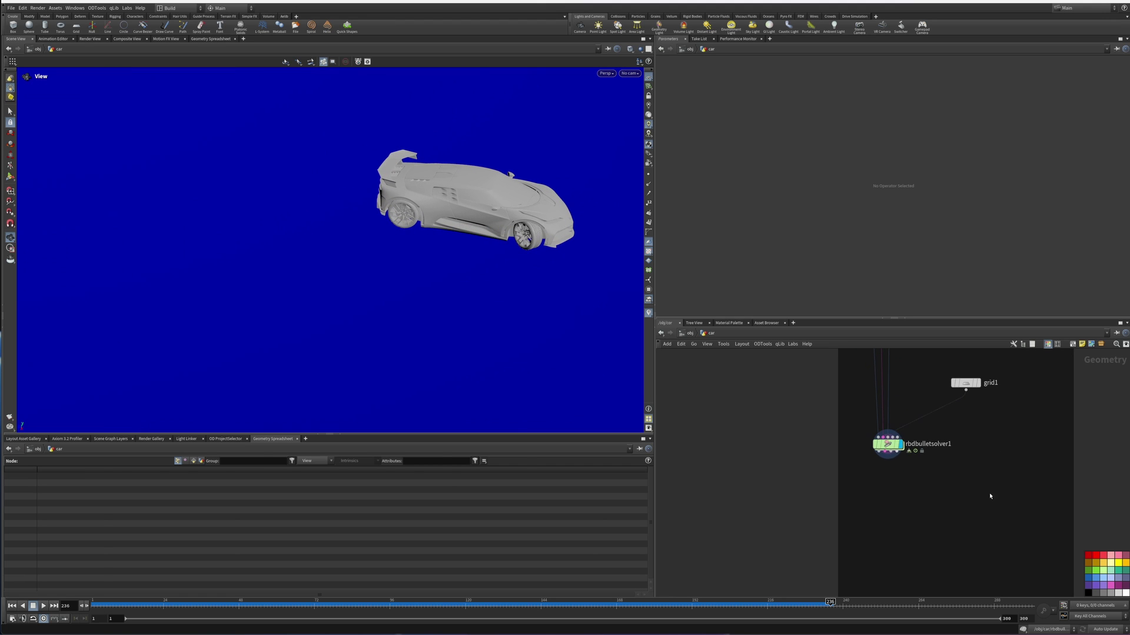
Review rbdbulletsolver1's setup, properties, advanced and constraint settings, ending on the output's Transfer Attributes list.
left_click(888, 444)
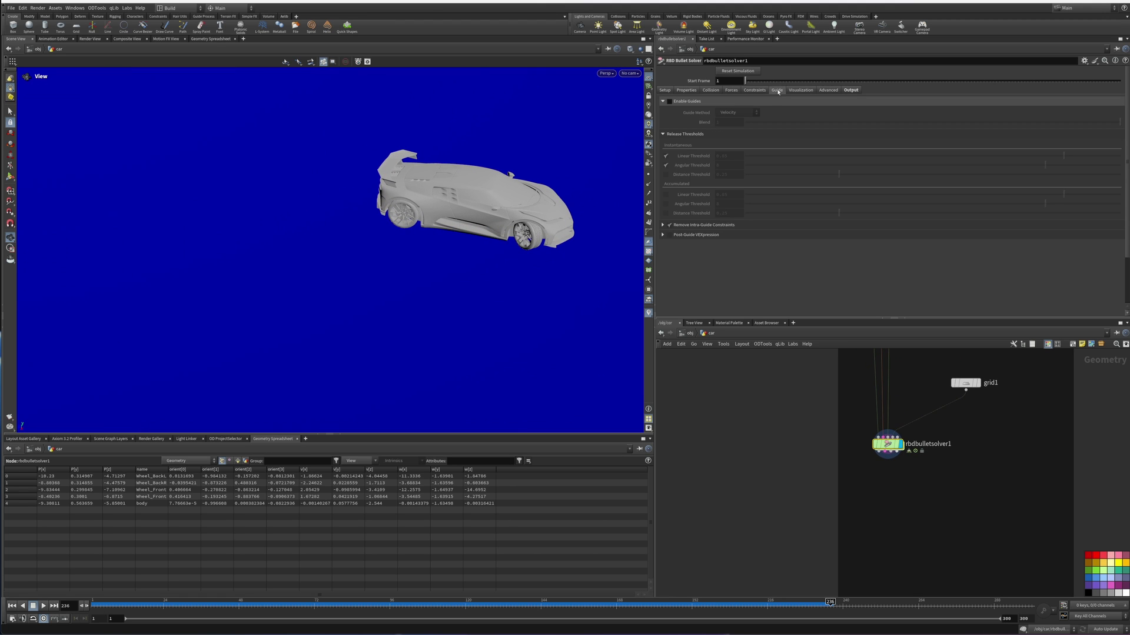
left_click(686, 91)
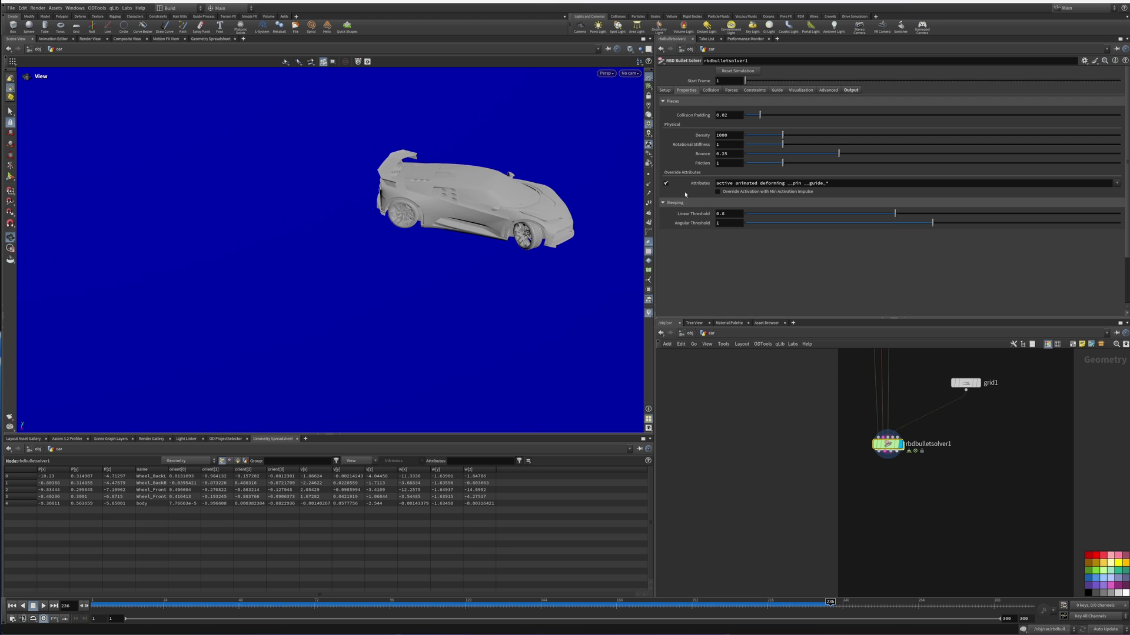
left_click(664, 90)
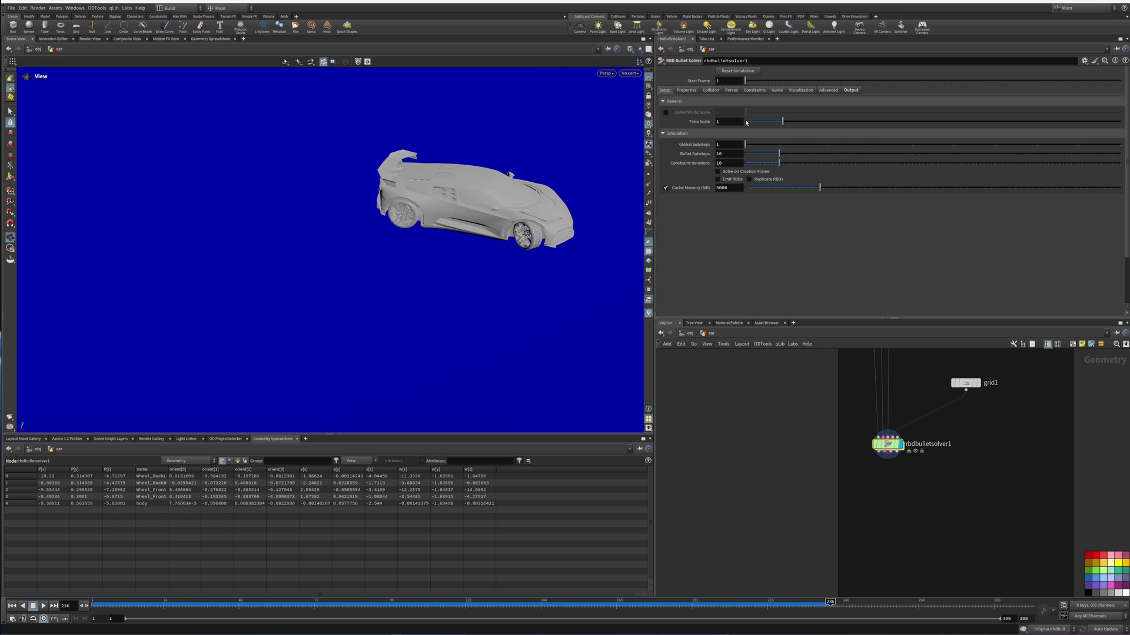
left_click(794, 92)
left_click(827, 91)
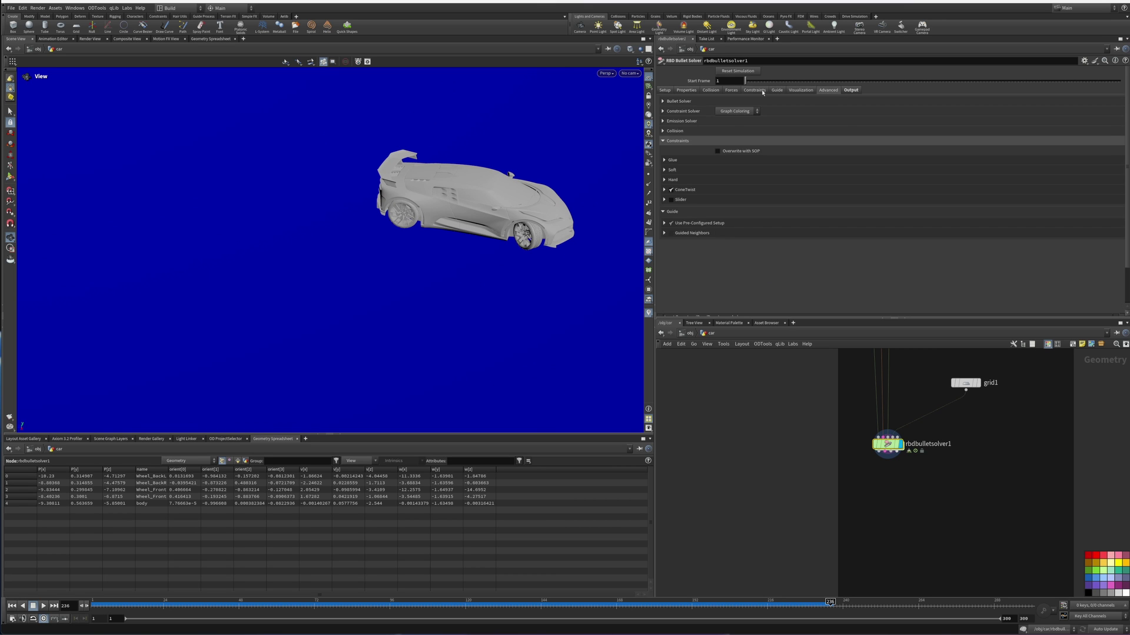
left_click(758, 91)
left_click(851, 90)
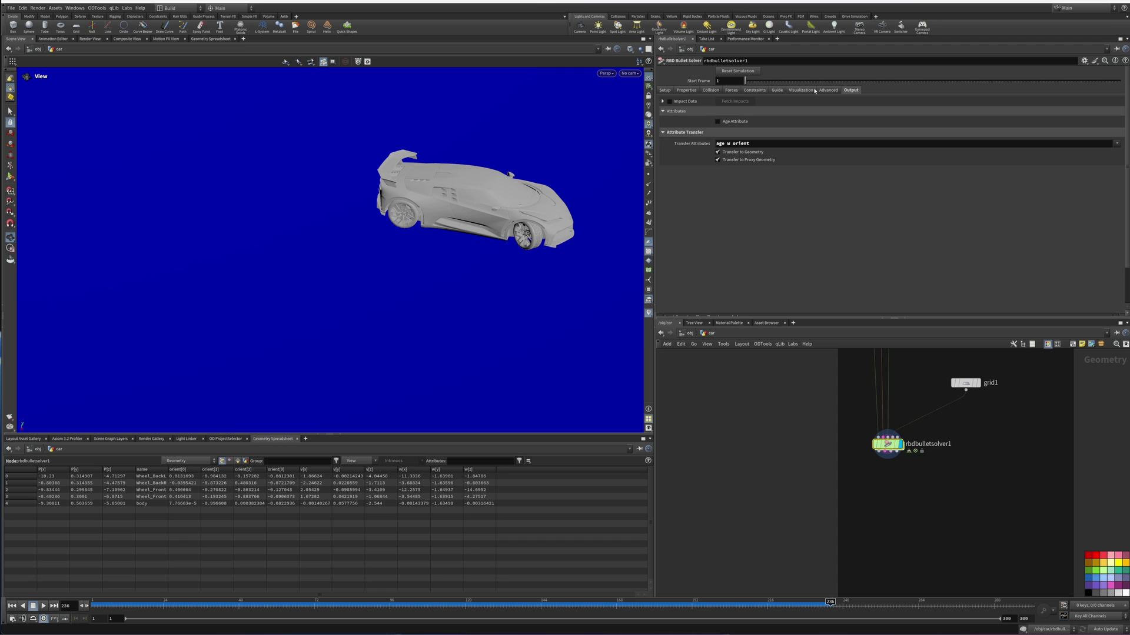
left_click(759, 143)
left_click_drag(750, 143, 732, 144)
Delete the blast13 node below the WheelPoints null and view the car from its front side.
middle_click_drag(900, 506, 920, 435)
scroll(907, 479, "down", 3)
mouse_move(906, 474)
middle_mouse_down()
mouse_move(910, 444)
mouse_move(901, 453)
middle_mouse_up()
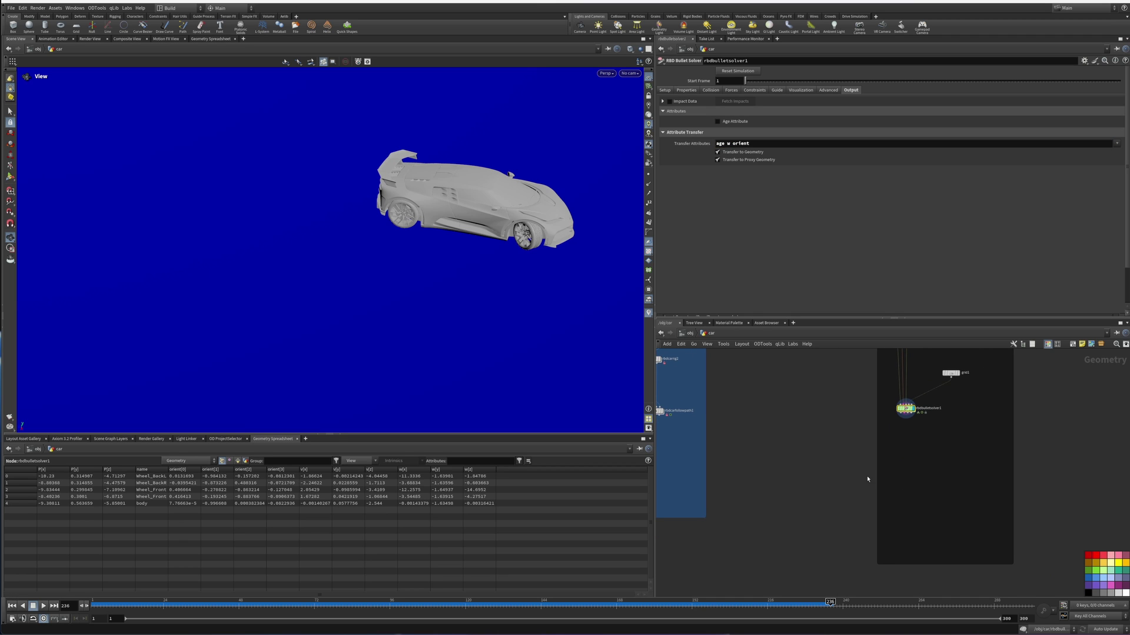
scroll(873, 475, "up", 3)
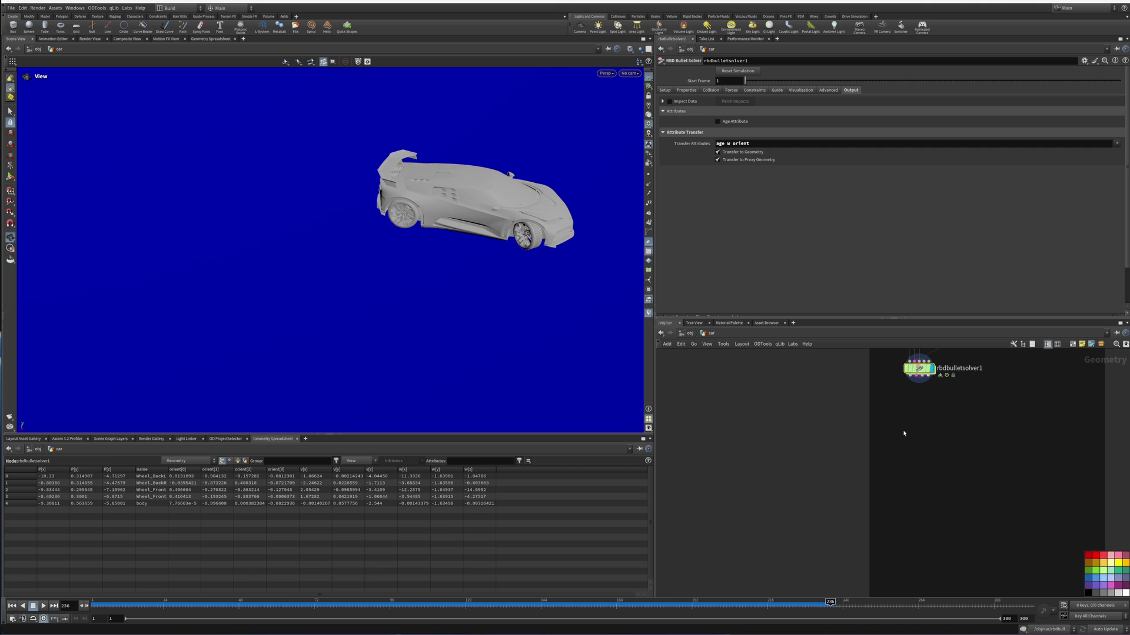
scroll(904, 433, "up", 2)
middle_click_drag(904, 433, 845, 437)
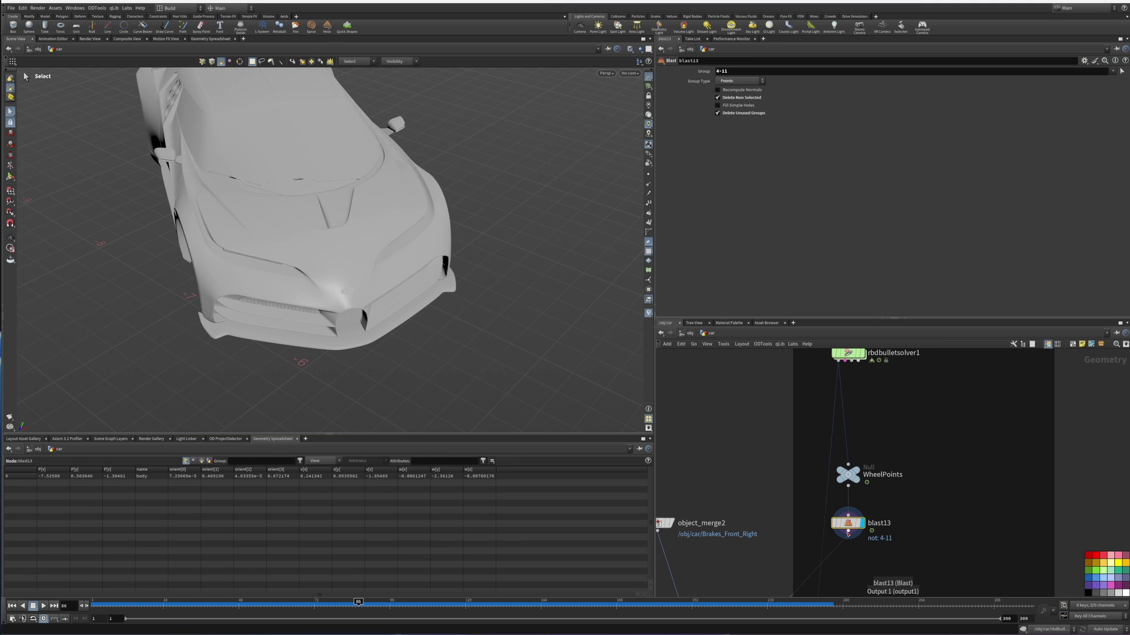
key("Delete")
left_click_drag(499, 430, 347, 254, "alt")
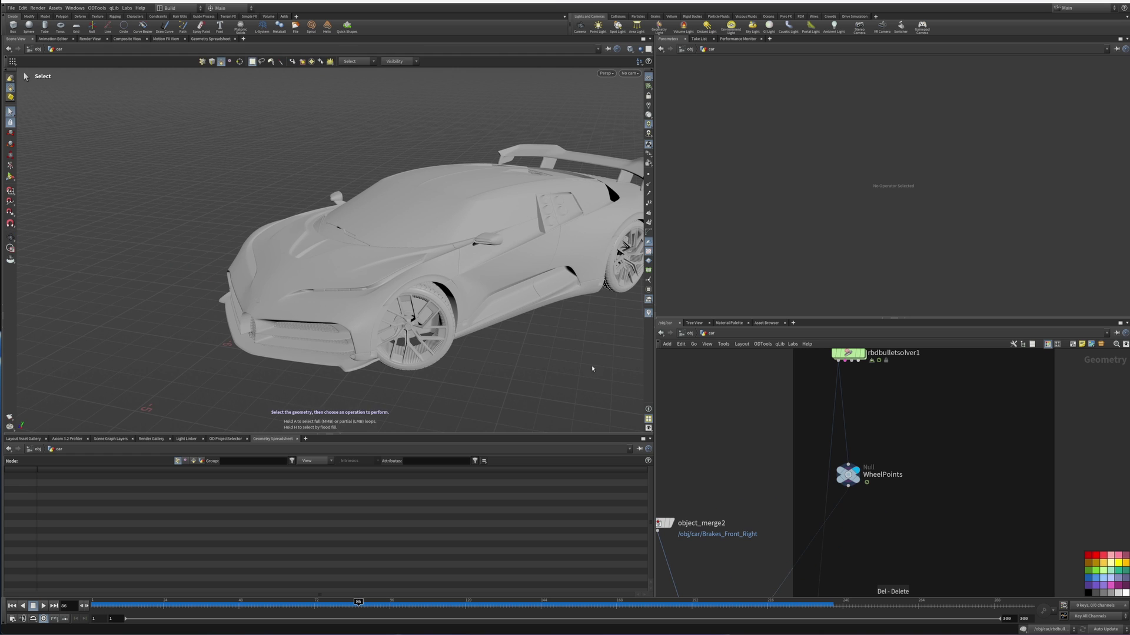
Insert an Add node between rbdbulletsolver1 and WheelPoints and enable Delete Geometry But Keep the Points.
key("Tab")
type("ad")
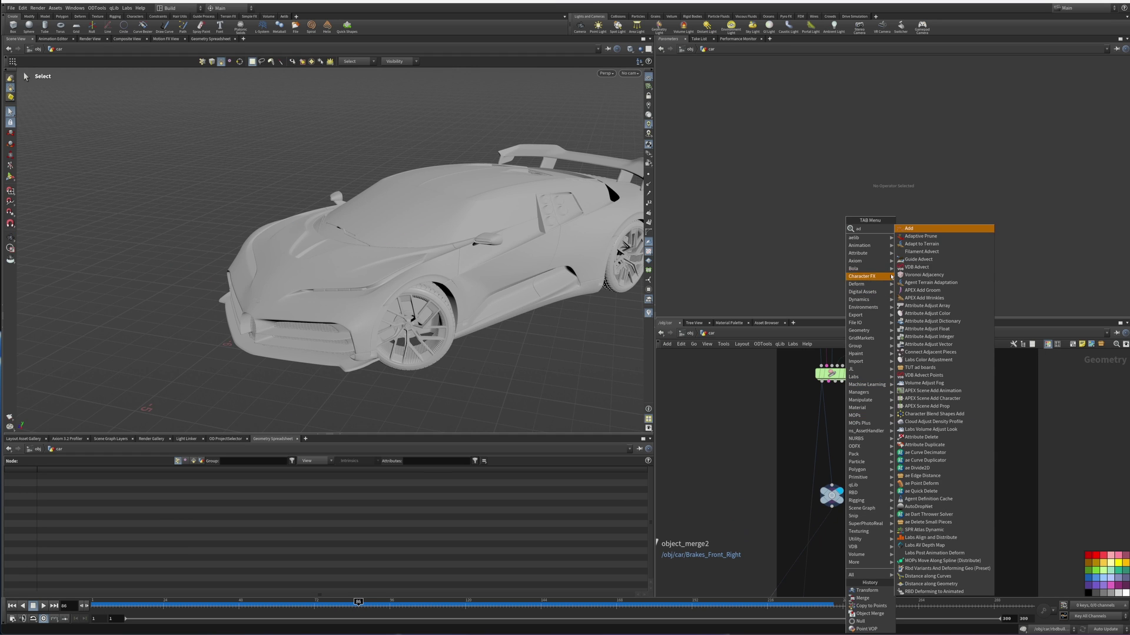
left_click(909, 230)
left_click(882, 438)
left_click_drag(879, 440, 833, 449)
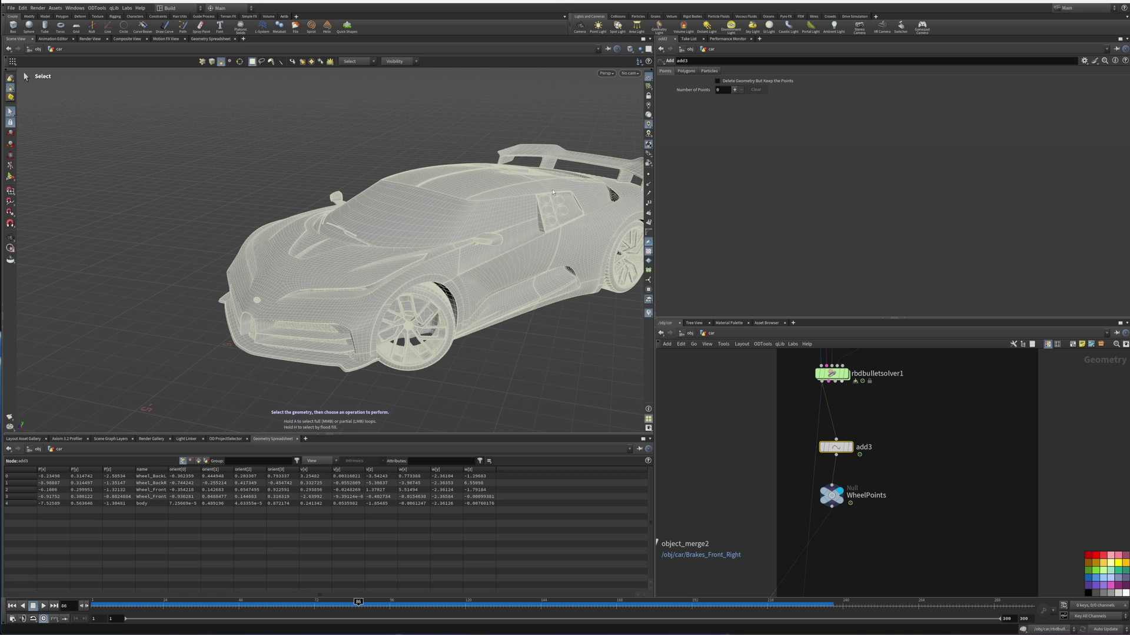
left_click_drag(399, 313, 414, 330, "alt")
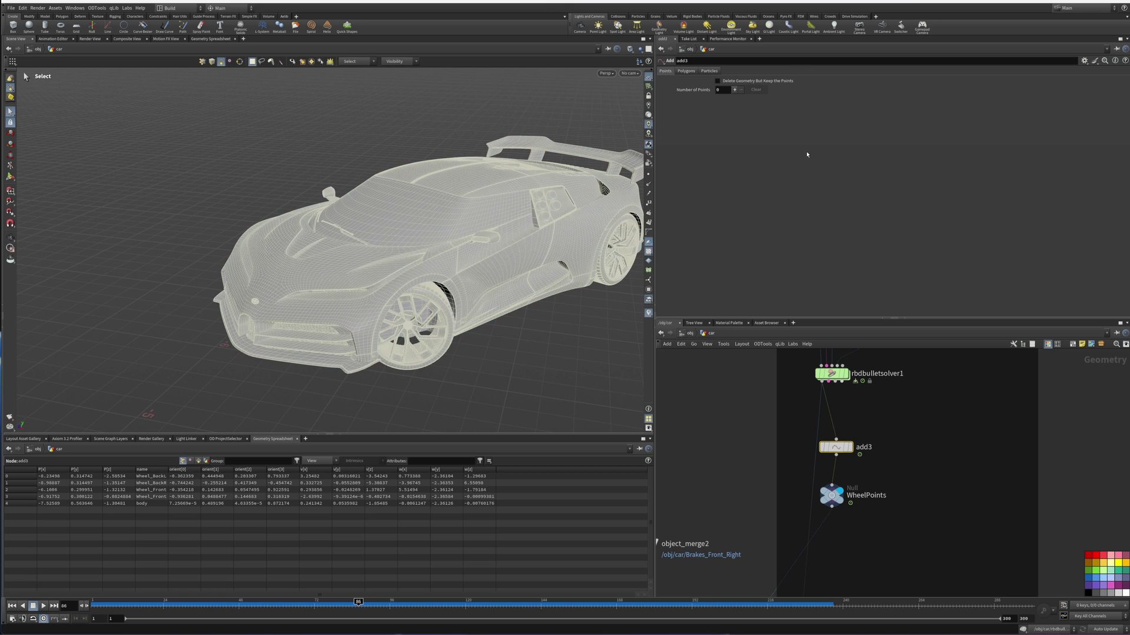
left_click(717, 80)
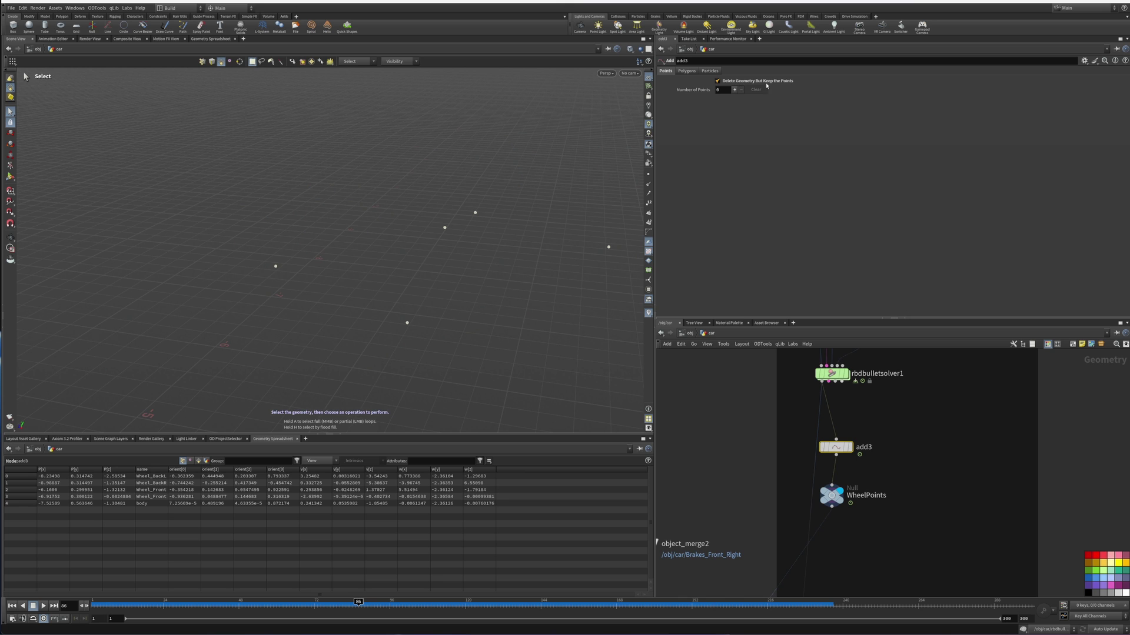
Blast the two front wheel points, group 2-3, after the Add node and enable Delete Non Selected.
left_click_drag(382, 270, 409, 223, "alt")
key("s")
left_click(10, 91)
left_click(23, 94)
left_click_drag(332, 278, 482, 373)
key("Delete")
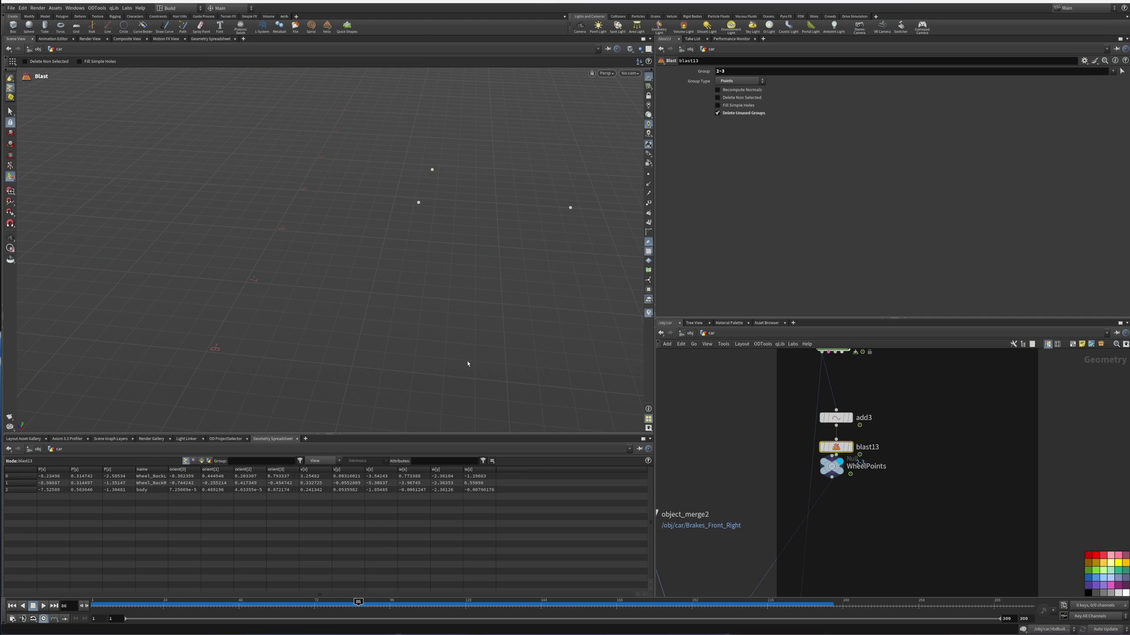
left_click(732, 98)
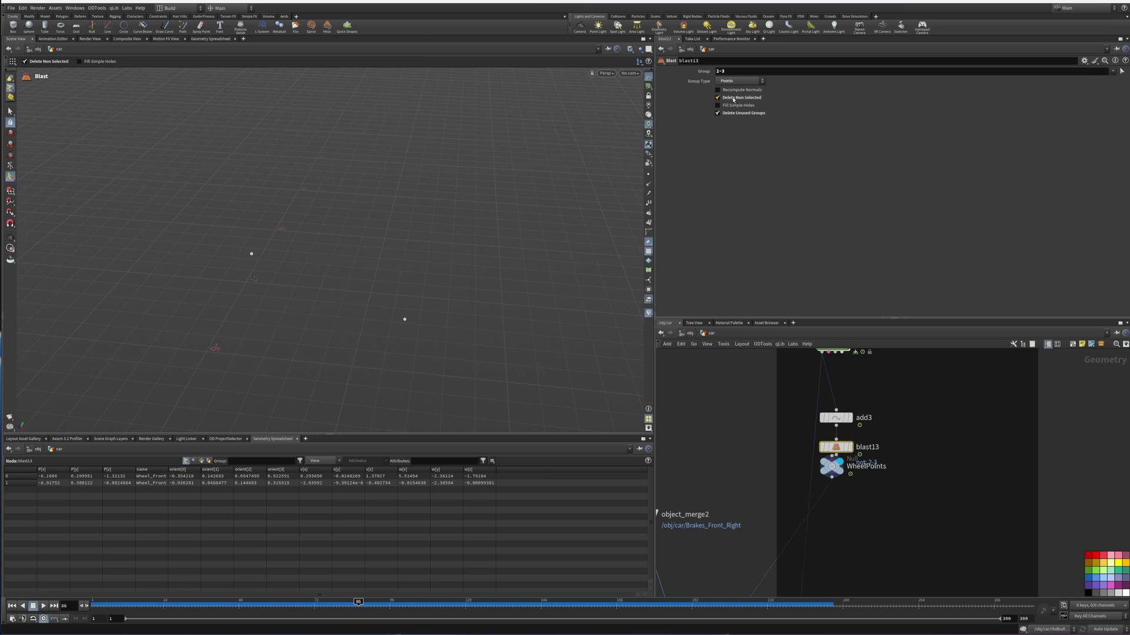
Move the WheelPoints null clear of blast13 and display copytopoints3 to view the copied brakes.
middle_click_drag(922, 515, 930, 438)
left_click_drag(845, 396, 849, 451)
middle_click_drag(877, 471, 913, 342)
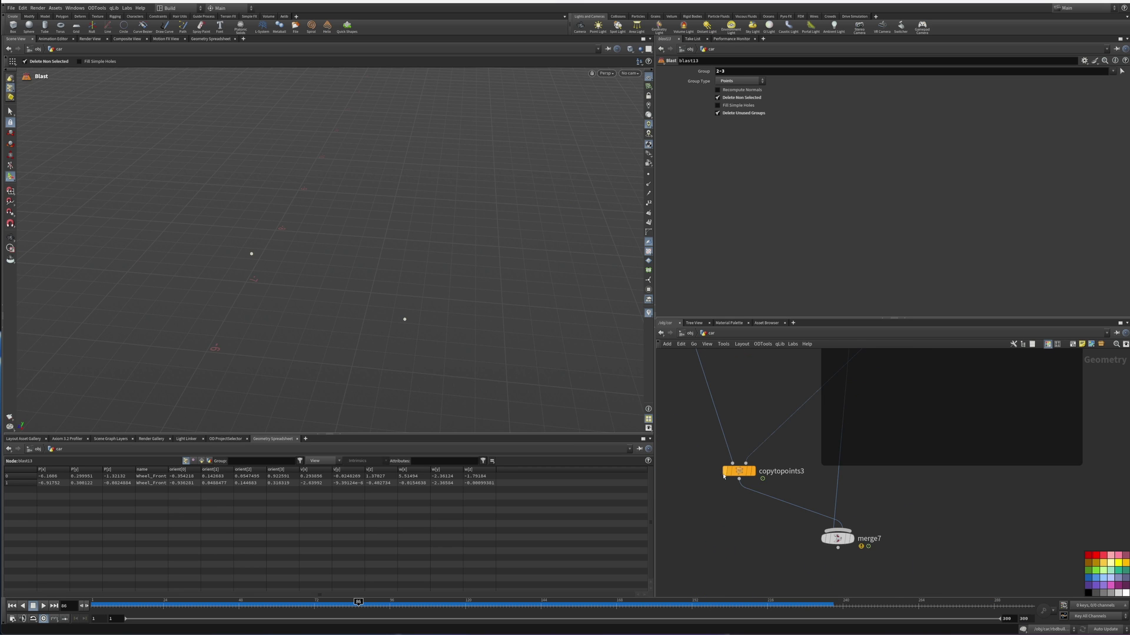
left_click(753, 473)
left_click_drag(397, 275, 288, 142, "alt")
scroll(333, 164, "down", 3, "alt")
Insert a Transform node between object_merge2 and copytopoints3 and move the brake geometry's centroid to the origin.
middle_click_drag(790, 396, 860, 477)
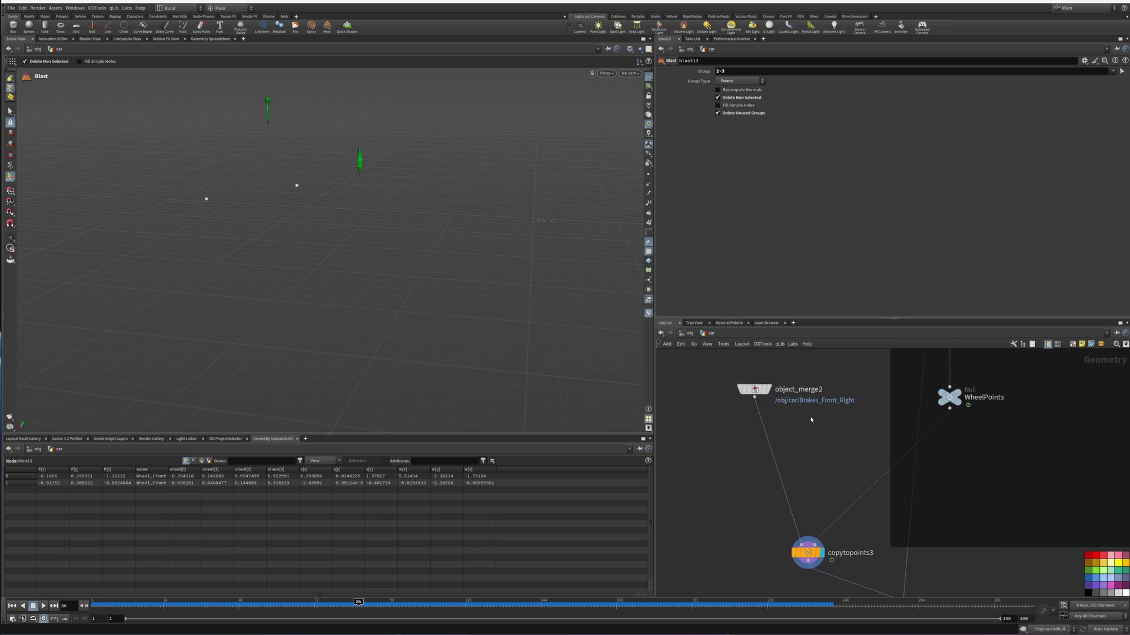
key("Tab")
type("tran")
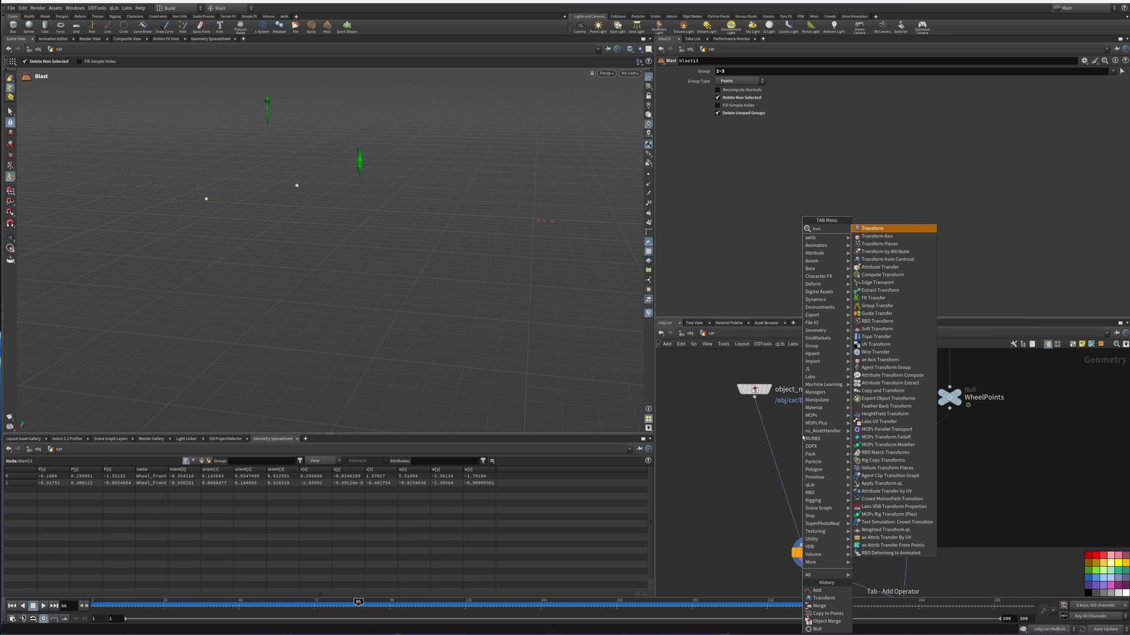
key("Return")
left_click(762, 452)
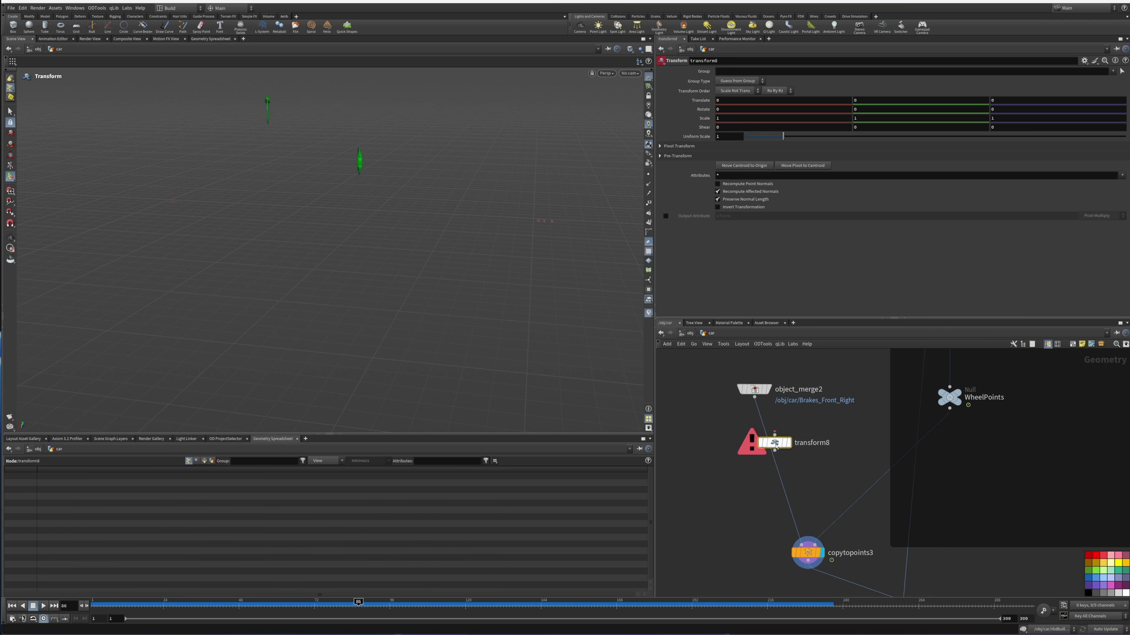
left_click(729, 167)
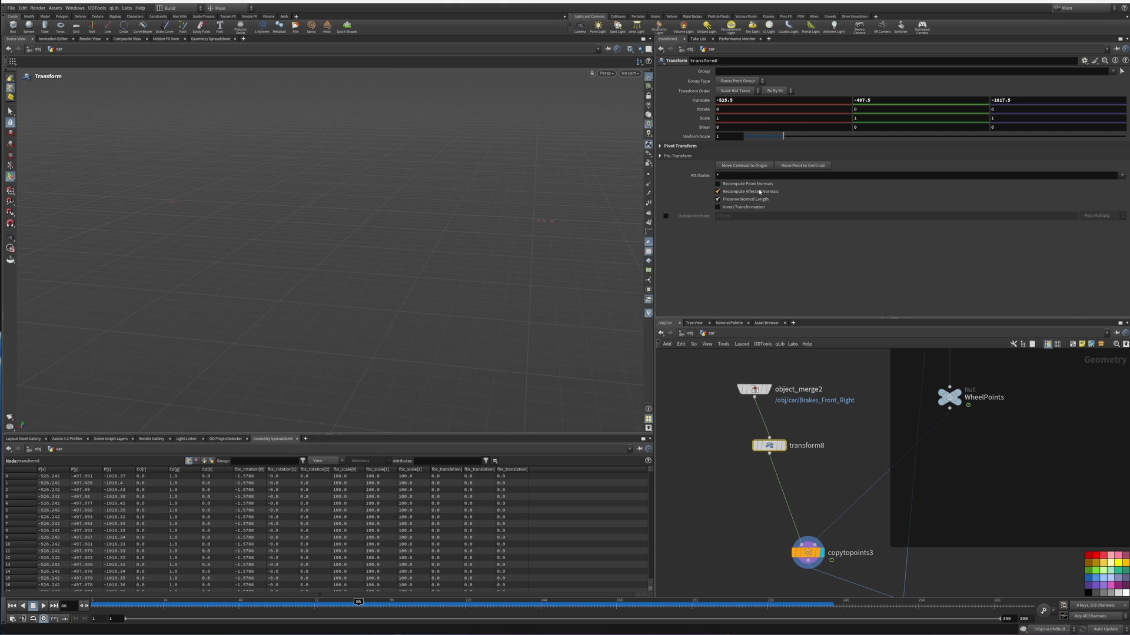
left_click(743, 167)
Check the copied brakes from the side and display merge7 to view them together with the car.
left_click_drag(267, 257, 389, 242)
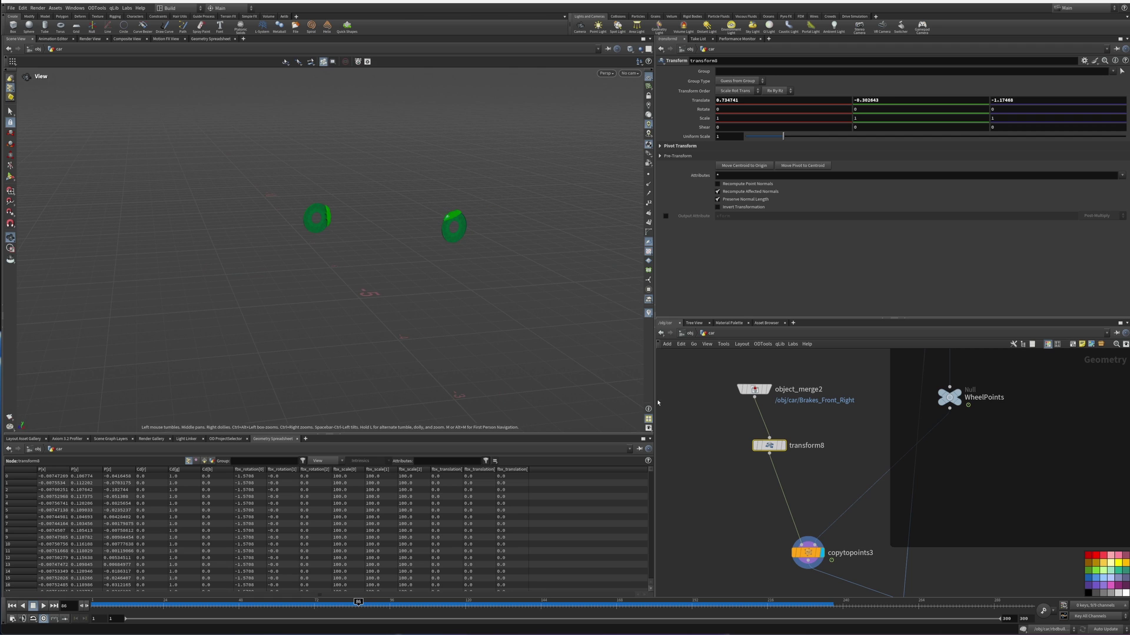
key("Return")
middle_click_drag(859, 471, 757, 388)
left_click(812, 536)
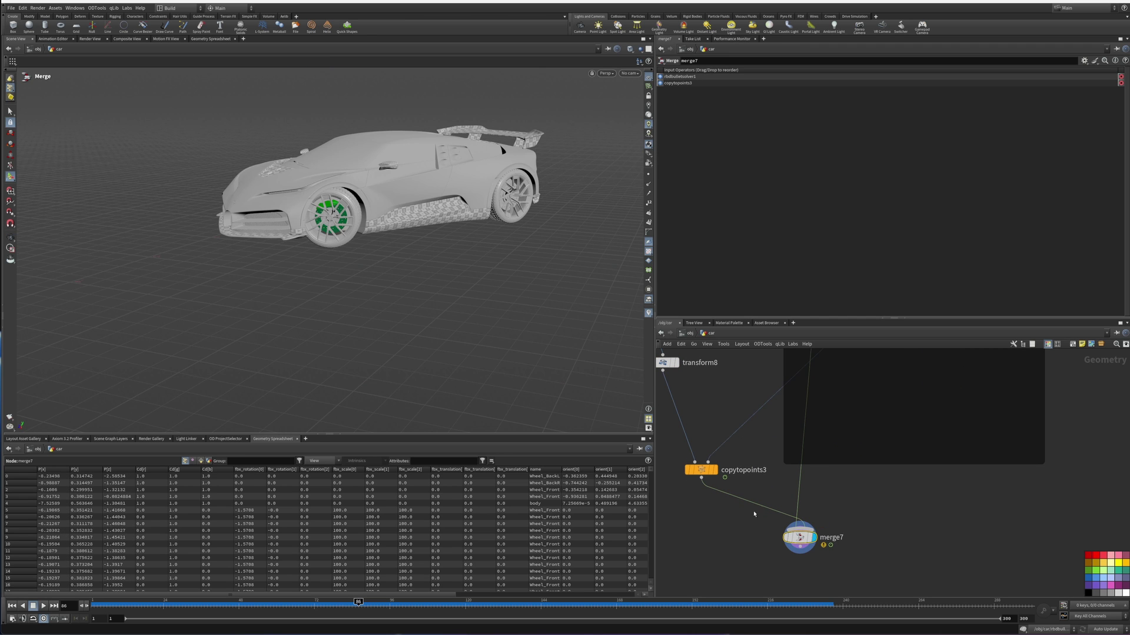
Inspect the front wheel's brakes up close and scrub the timeline back to an earlier frame to check how they rotate.
middle_click_drag(867, 474, 837, 466)
middle_click_drag(378, 210, 425, 238, "alt")
right_click_drag(425, 238, 412, 245, "alt")
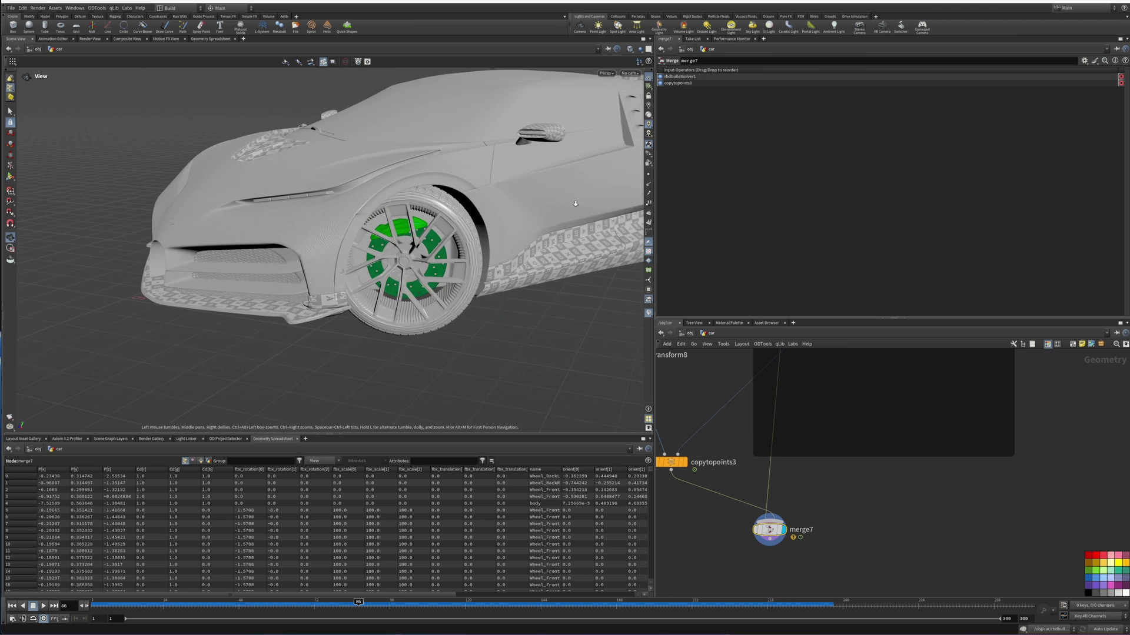
middle_click_drag(411, 246, 370, 194, "alt")
left_click_drag(247, 603, 139, 612)
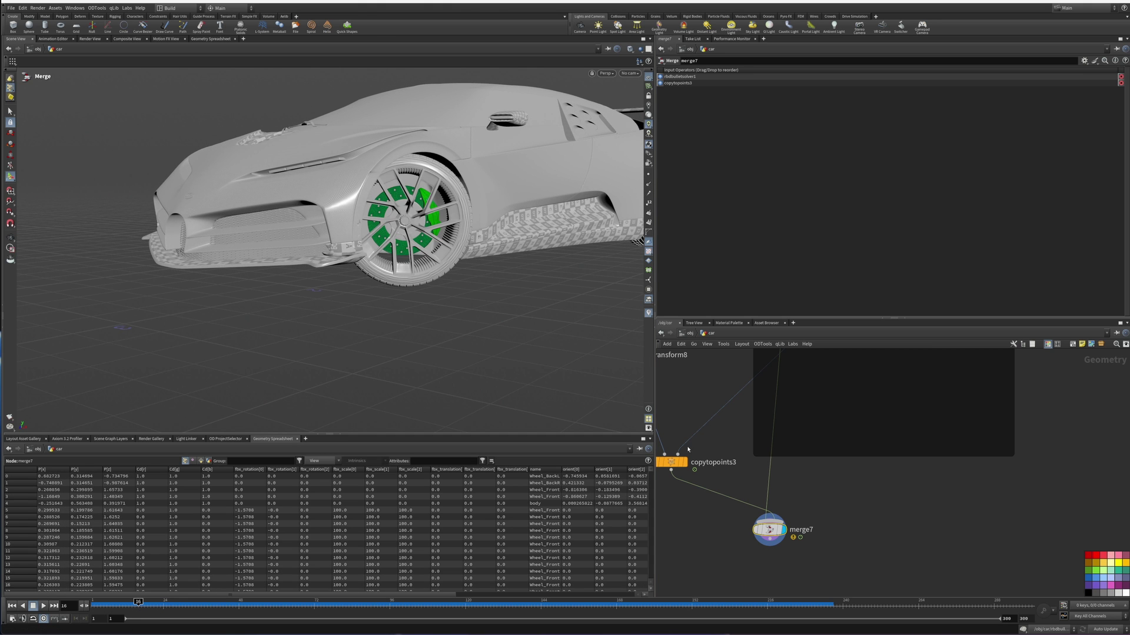
Insert a Point VOP on the wire between the WheelPoints null and copytopoints3.
middle_click_drag(745, 420, 787, 507)
key("Tab")
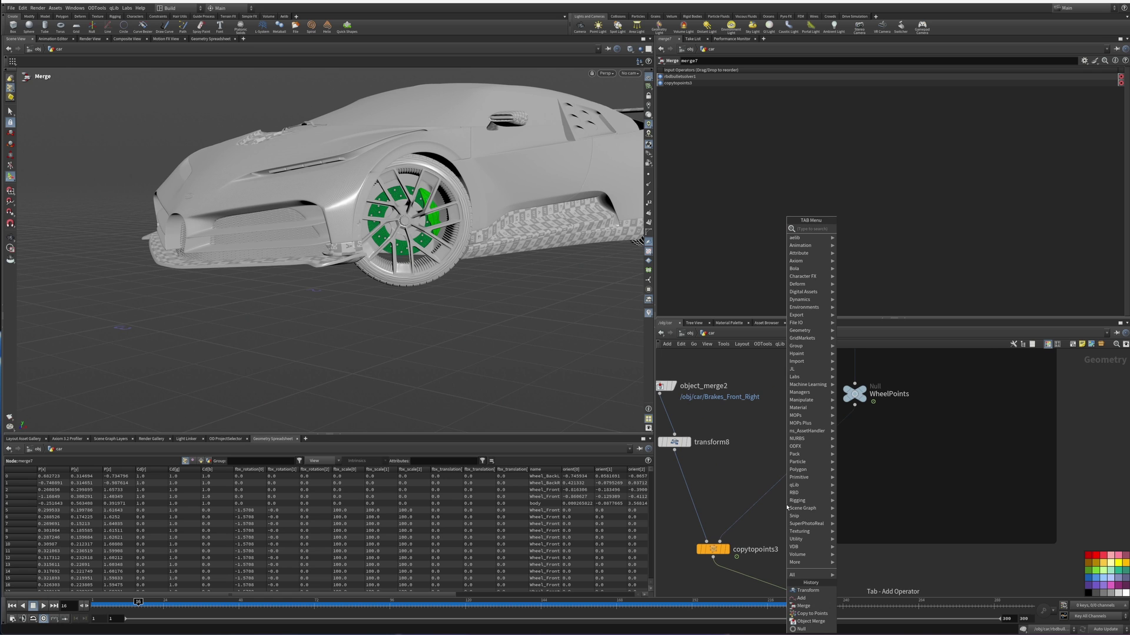
type("o")
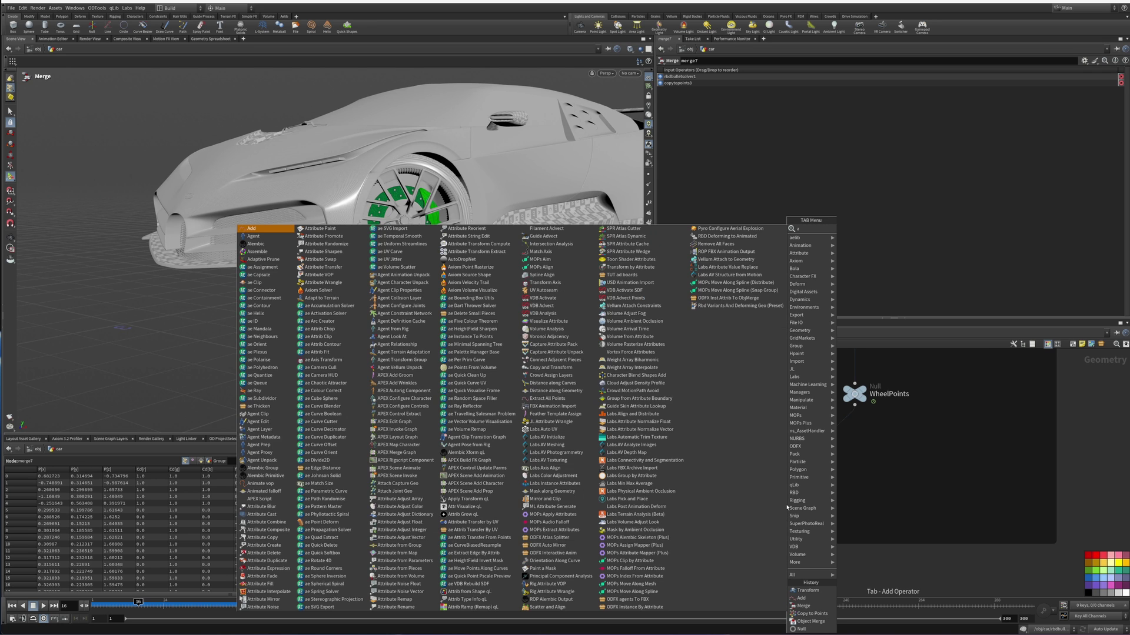
key("BackSpace")
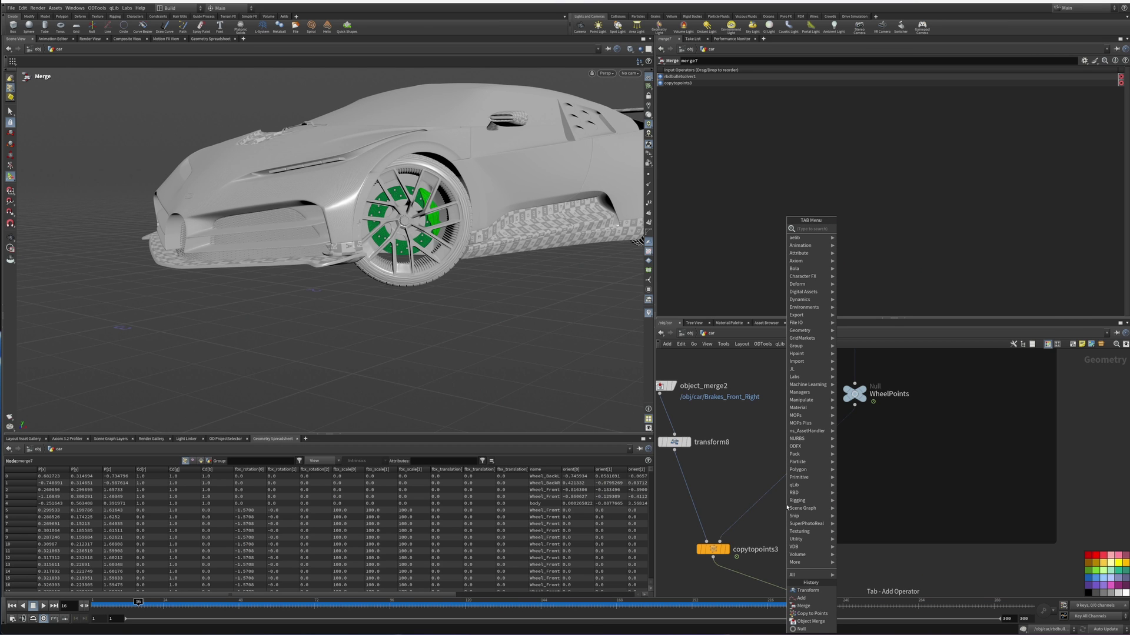
type("poi")
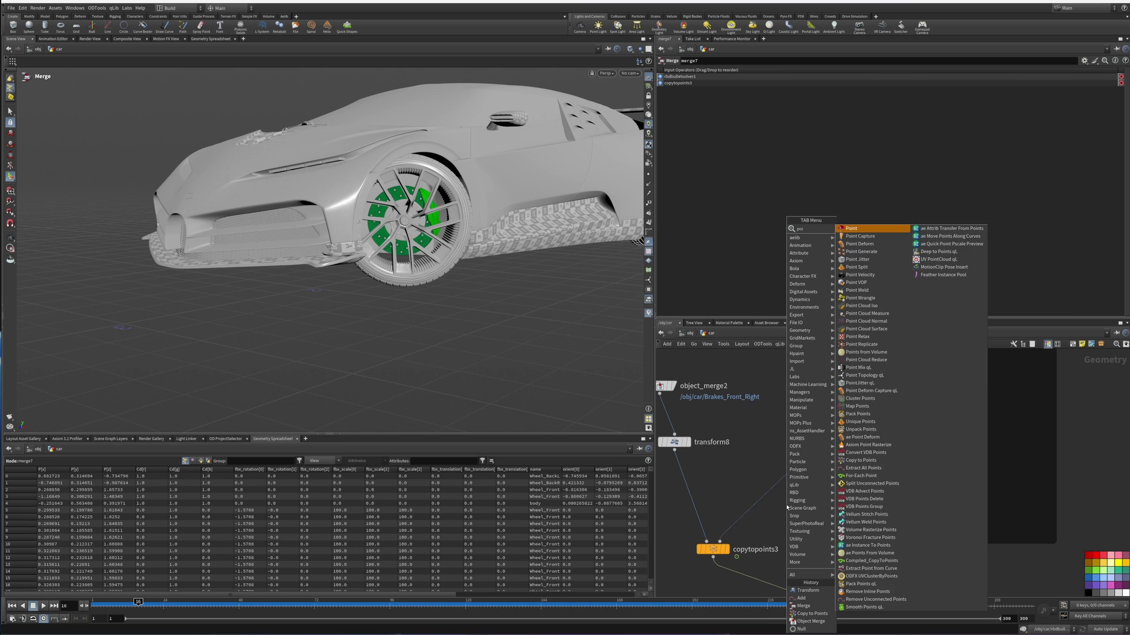
type("nv")
key("Return")
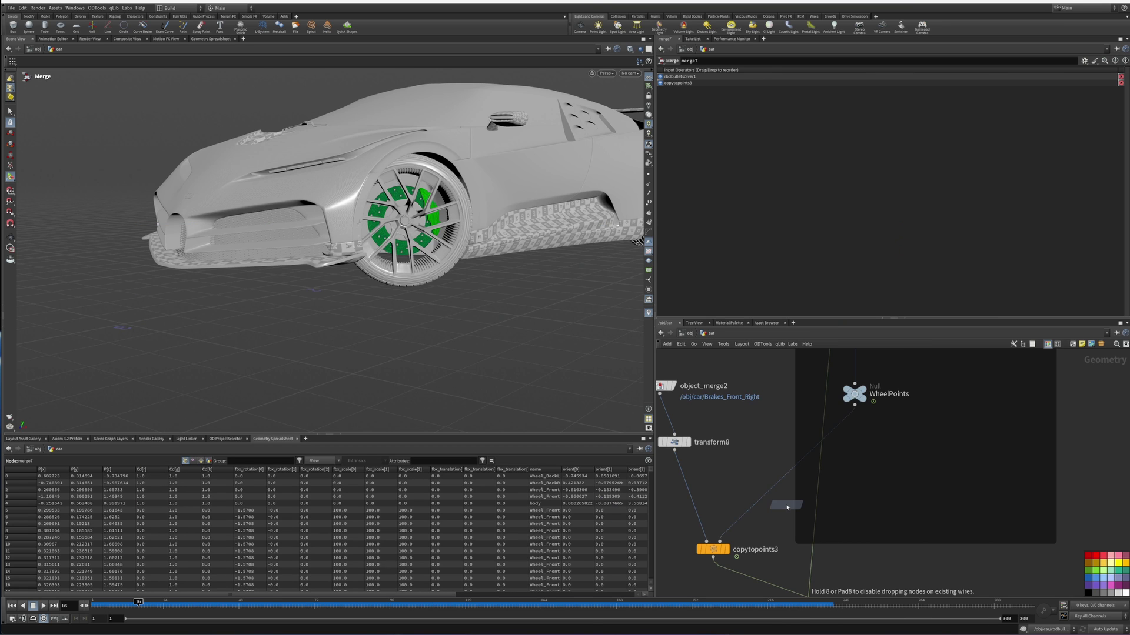
left_click(767, 487)
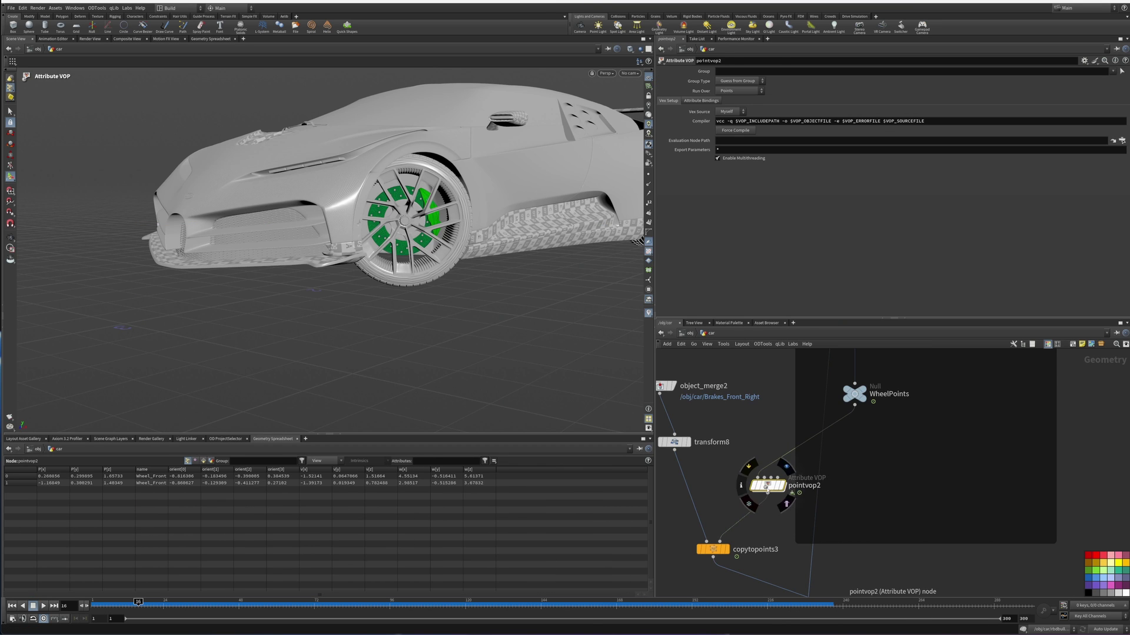
Go inside pointvop2 and rearrange the geometryvopglobal1 and geometryvopoutput1 nodes to make working room.
double_click(768, 487)
left_click_drag(814, 419, 743, 485)
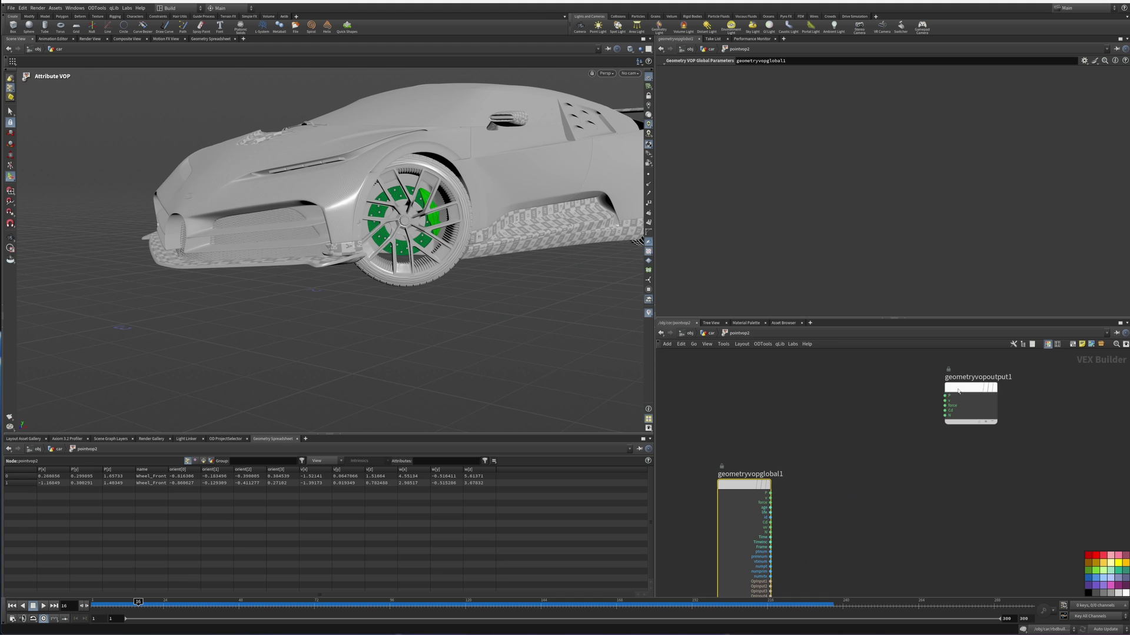
left_click_drag(958, 390, 1013, 521)
middle_click_drag(811, 411, 895, 484)
left_click(888, 484)
Add a Bind node above geometryvopglobal1, name its parameter orient and set its type to 4 Floats (vector4).
key("Tab")
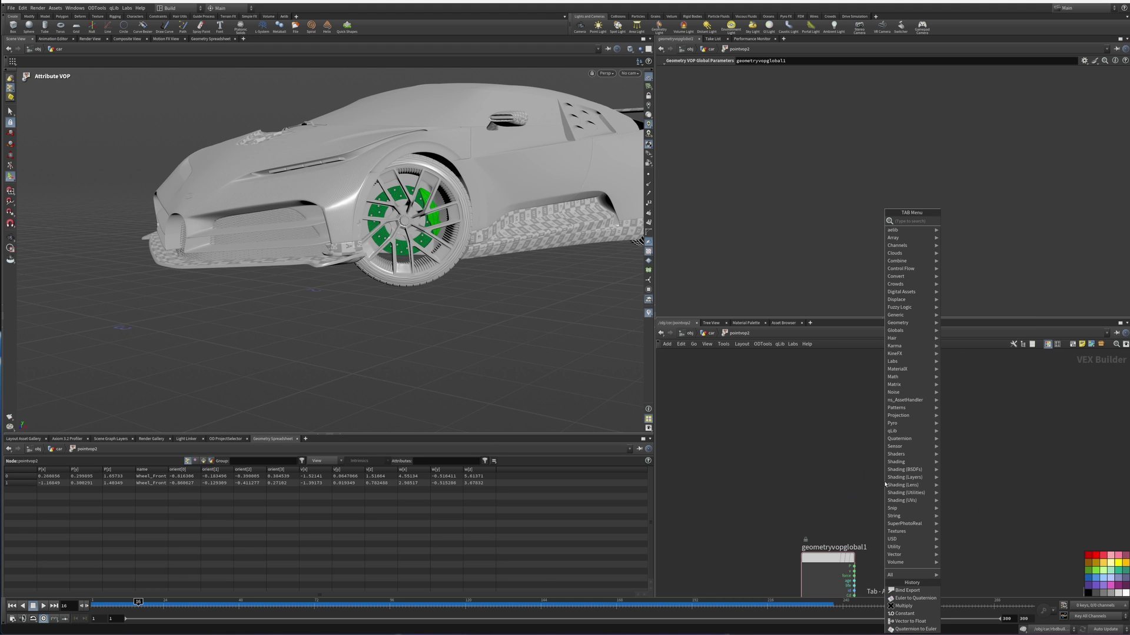
type("bind")
key("Return")
left_click(810, 461)
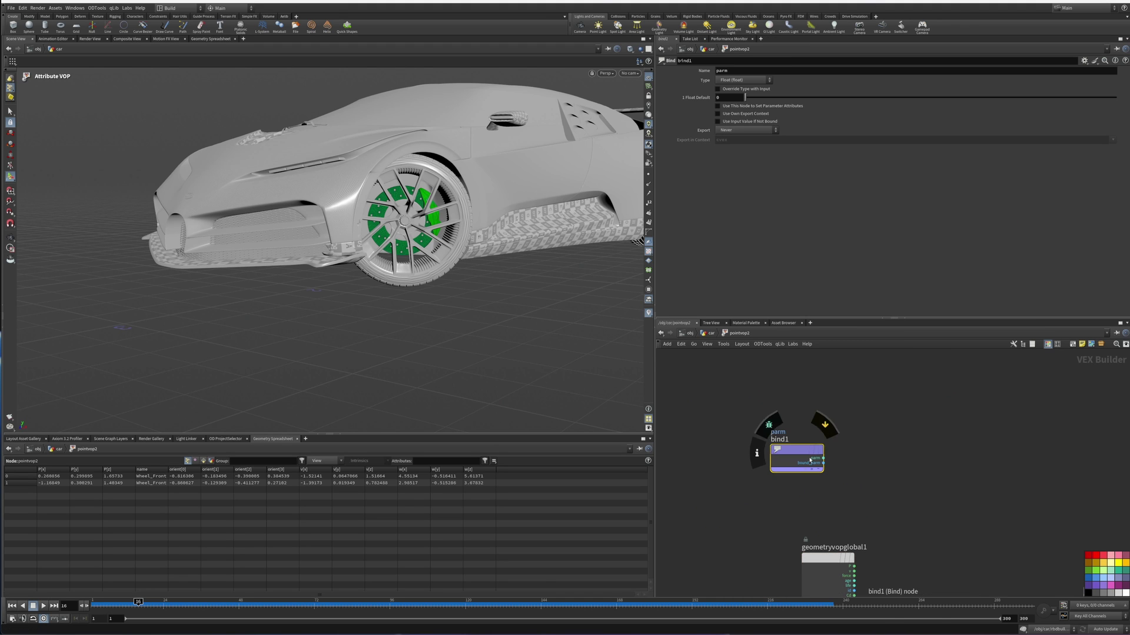
middle_click_drag(867, 447, 808, 390)
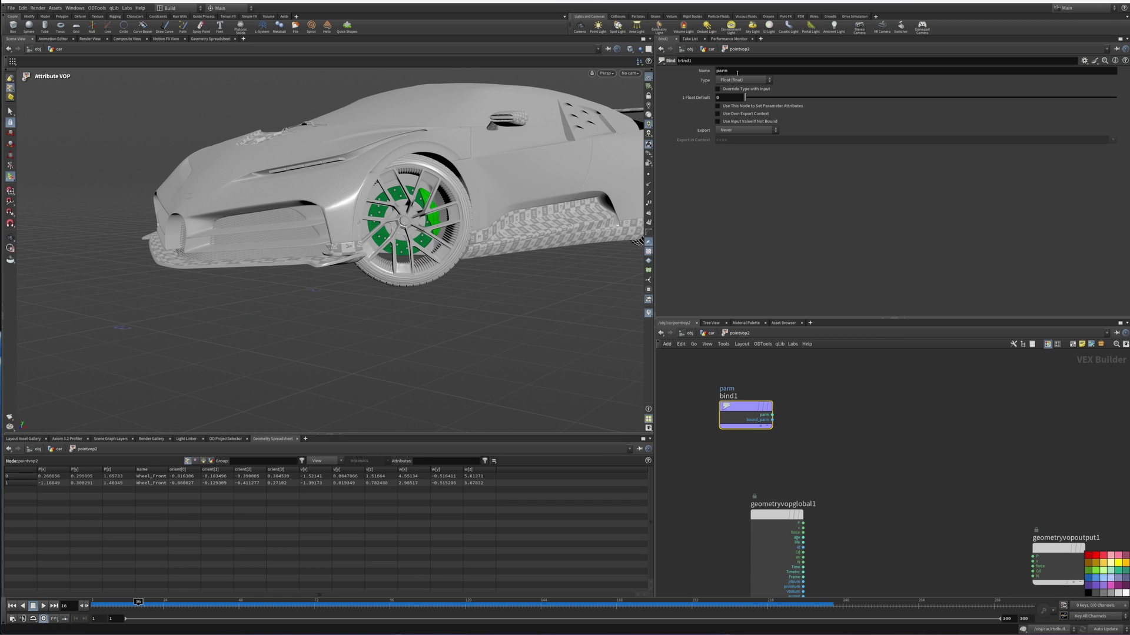
left_click_drag(689, 66, 682, 63)
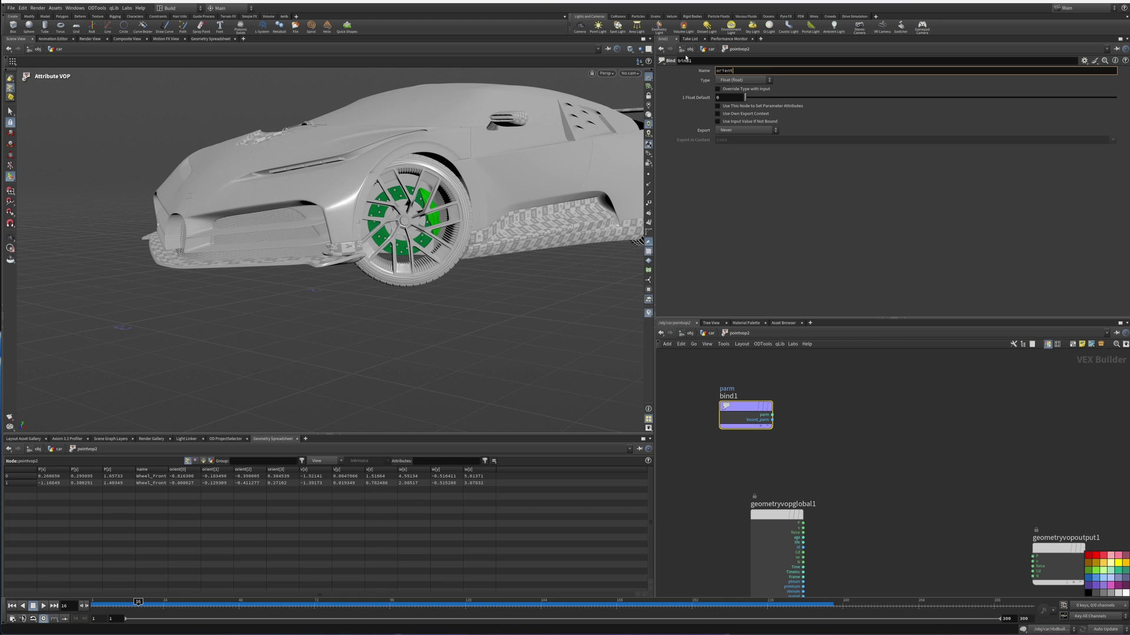
key("Return")
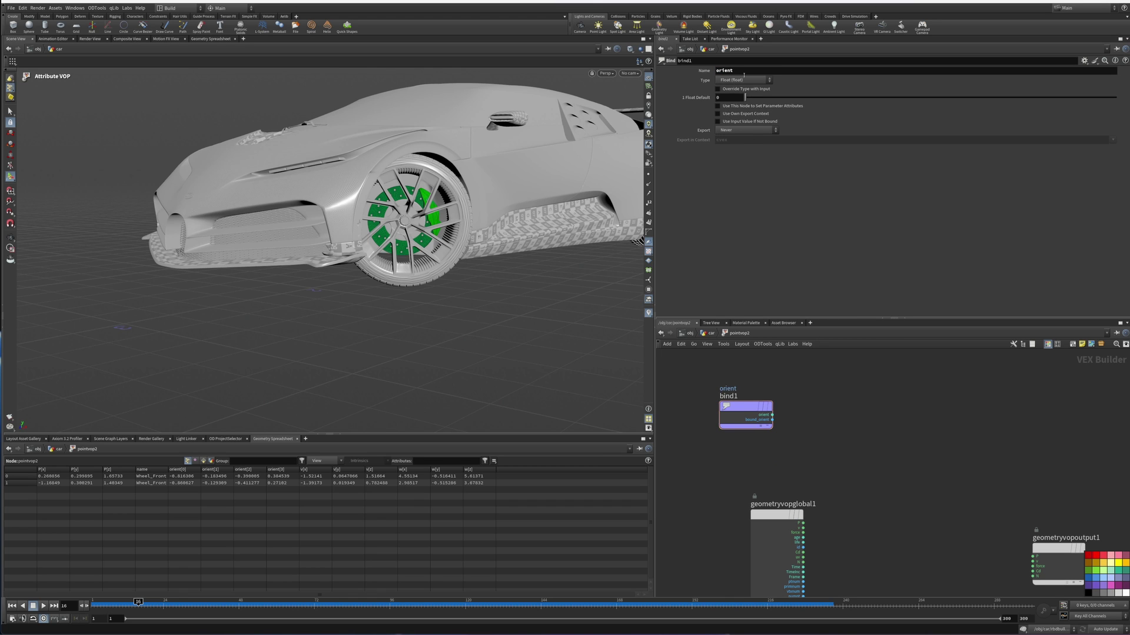
left_click(742, 80)
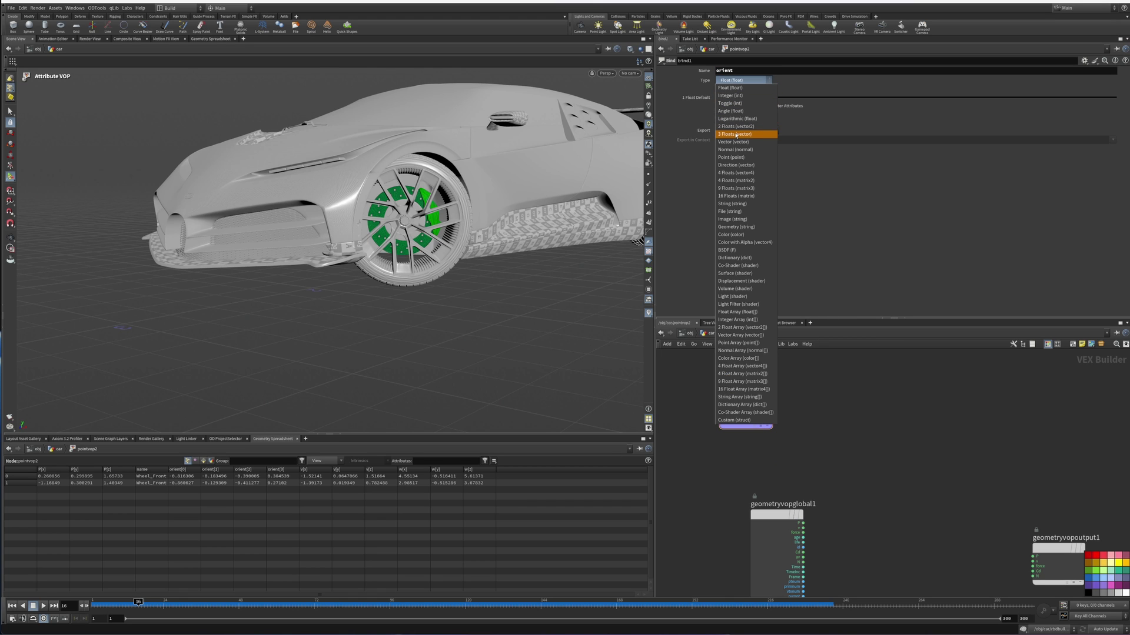
left_click(745, 174)
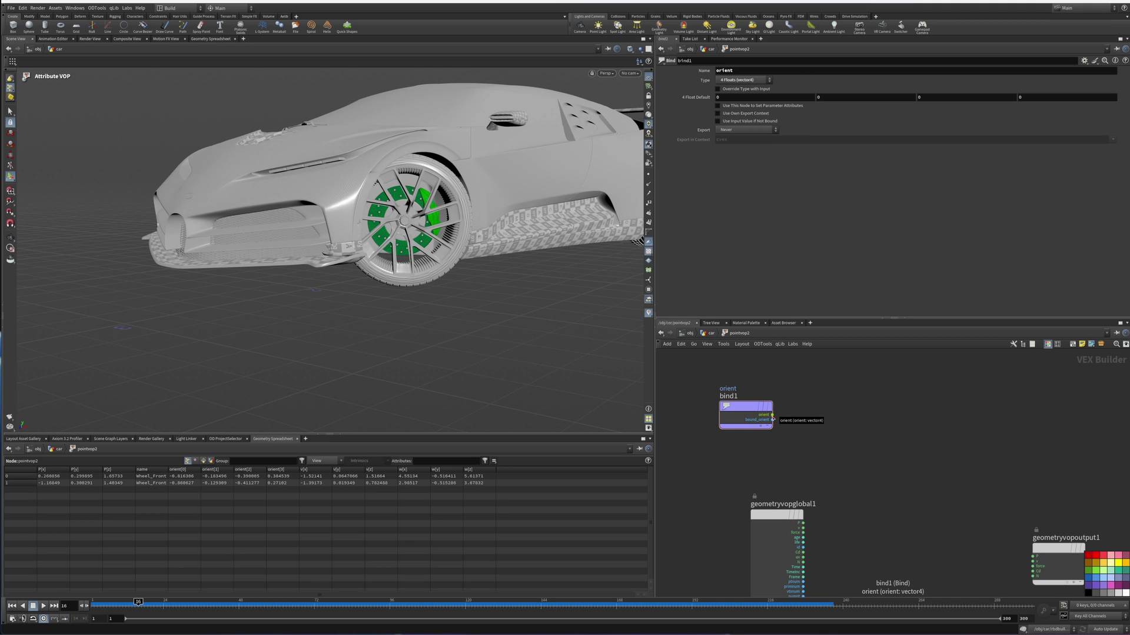
Add a Quaternion to Euler node beside bind1 and feed bind1's orient output into its quat input.
middle_click_drag(799, 418, 781, 449)
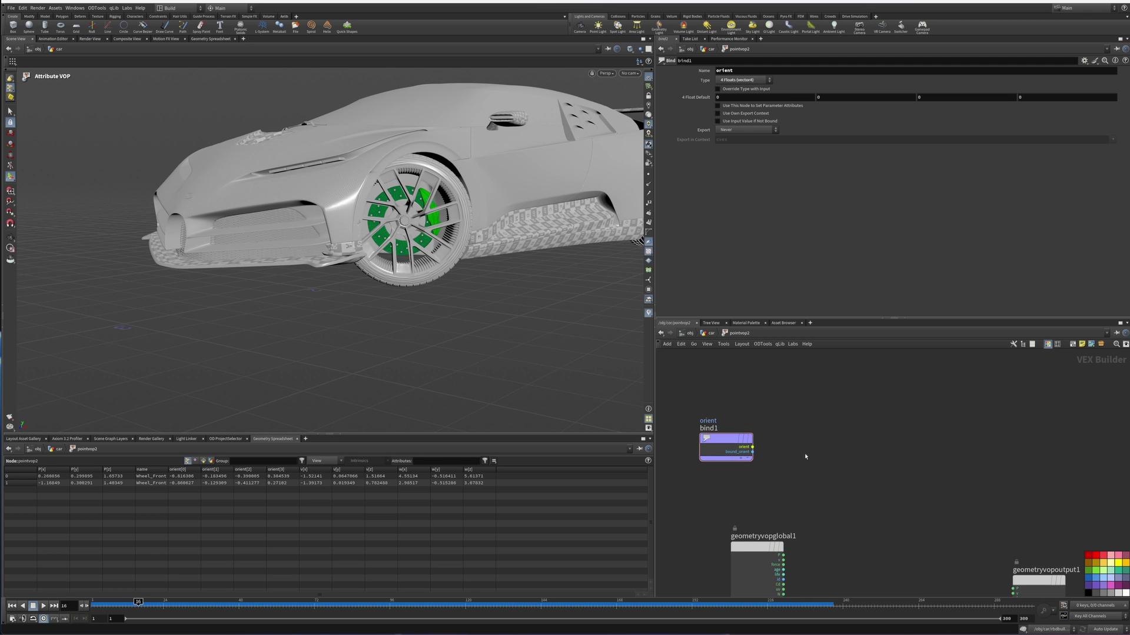
middle_click_drag(806, 456, 791, 468)
left_click_drag(720, 453, 721, 477)
middle_click_drag(815, 485, 803, 465)
key("Tab")
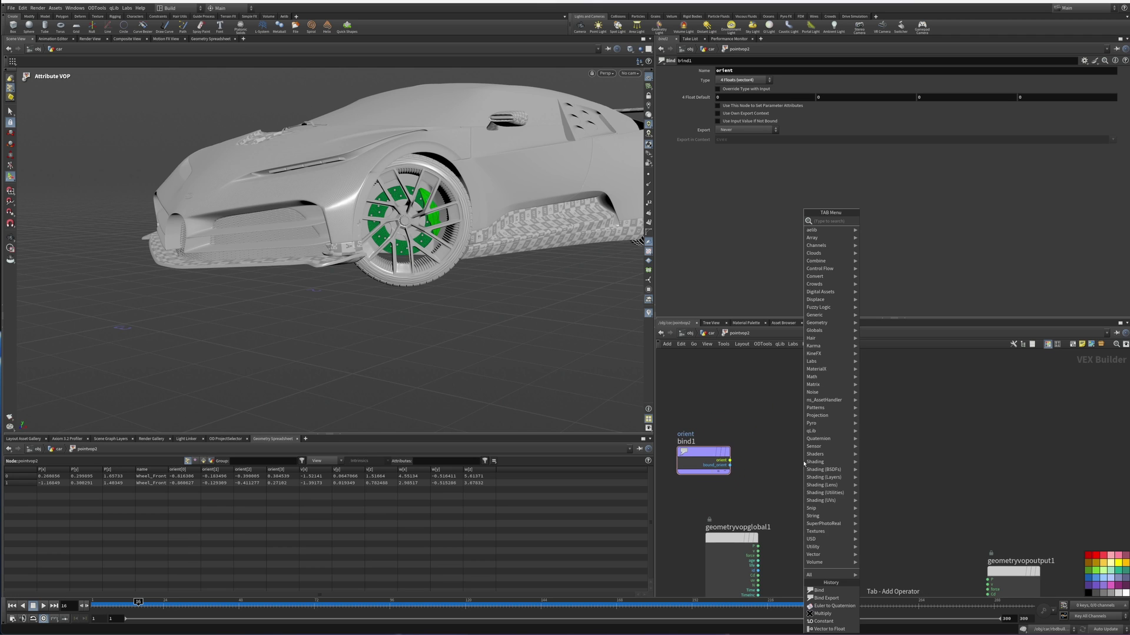
type("quat")
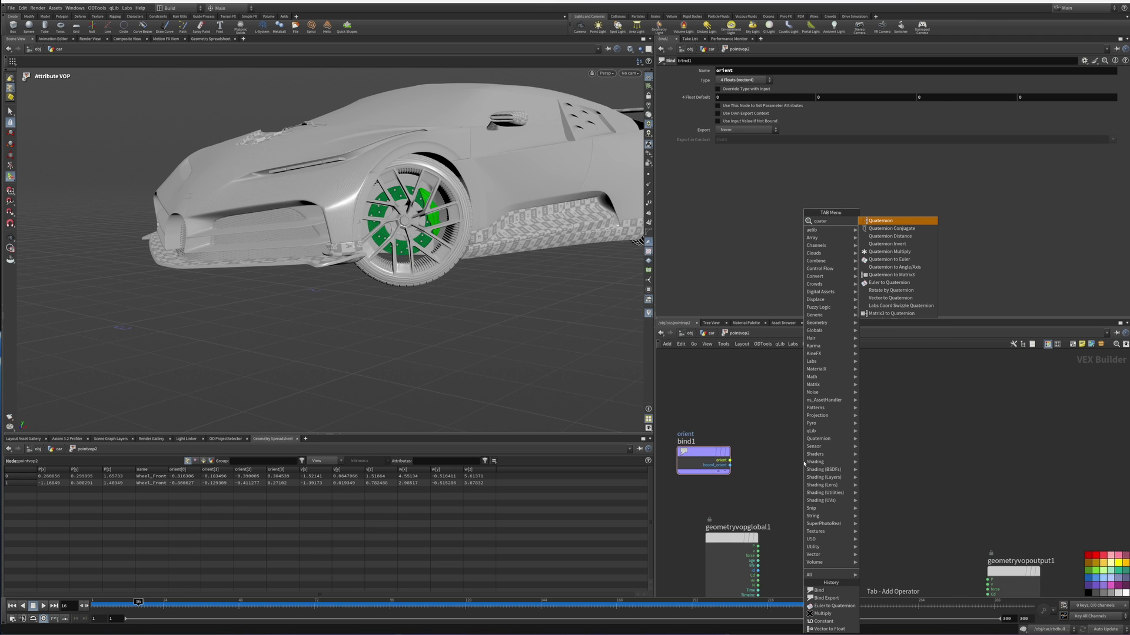
type("er")
key("Down")
key("Down")
key("Down")
key("Down")
key("Down")
key("Return")
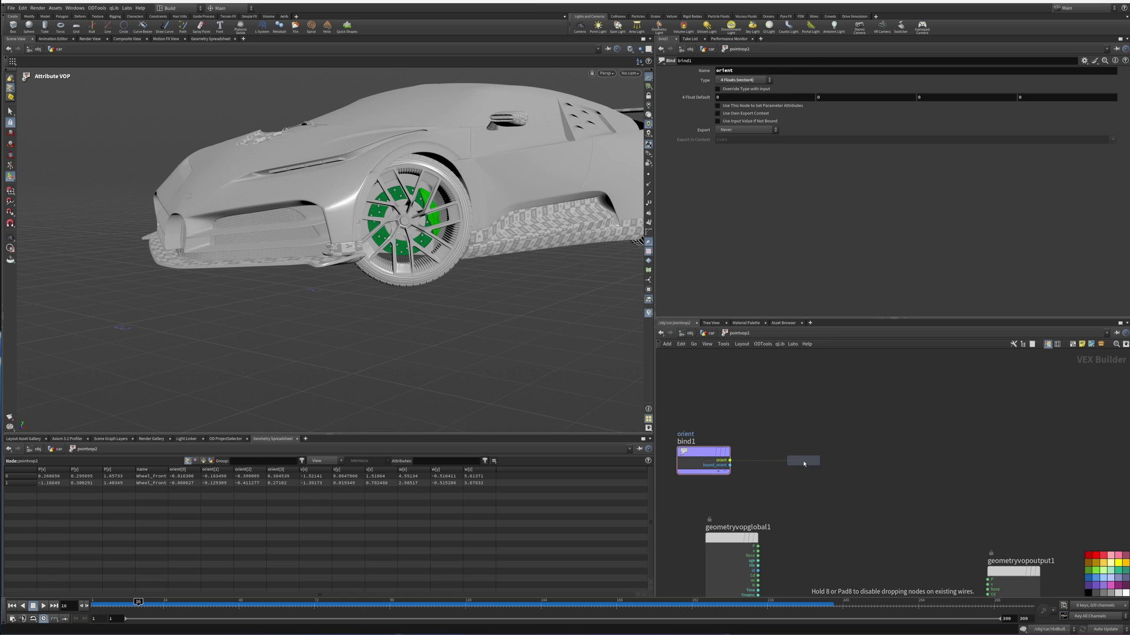
left_click(804, 463)
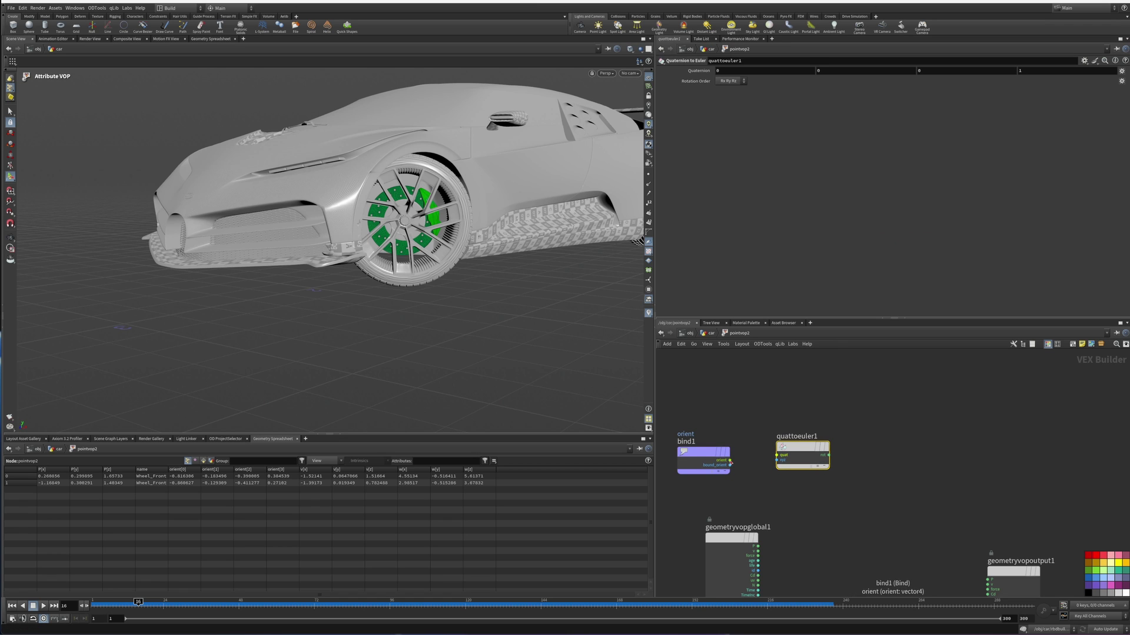
left_click_drag(730, 460, 784, 457)
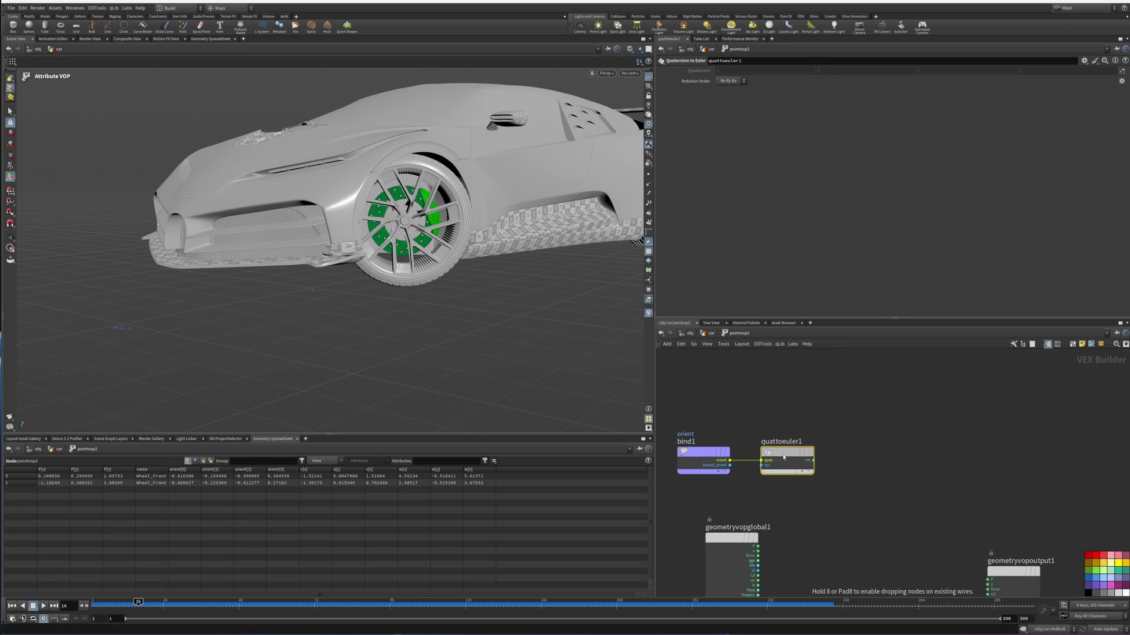
middle_click_drag(835, 473, 795, 428)
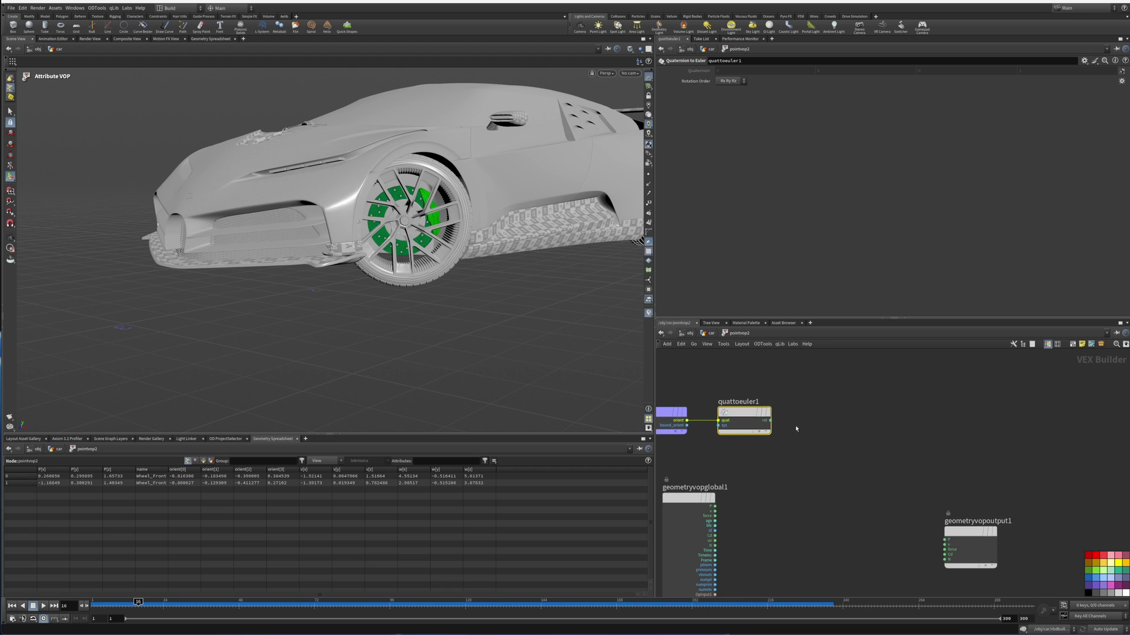
key("Tab")
type("m")
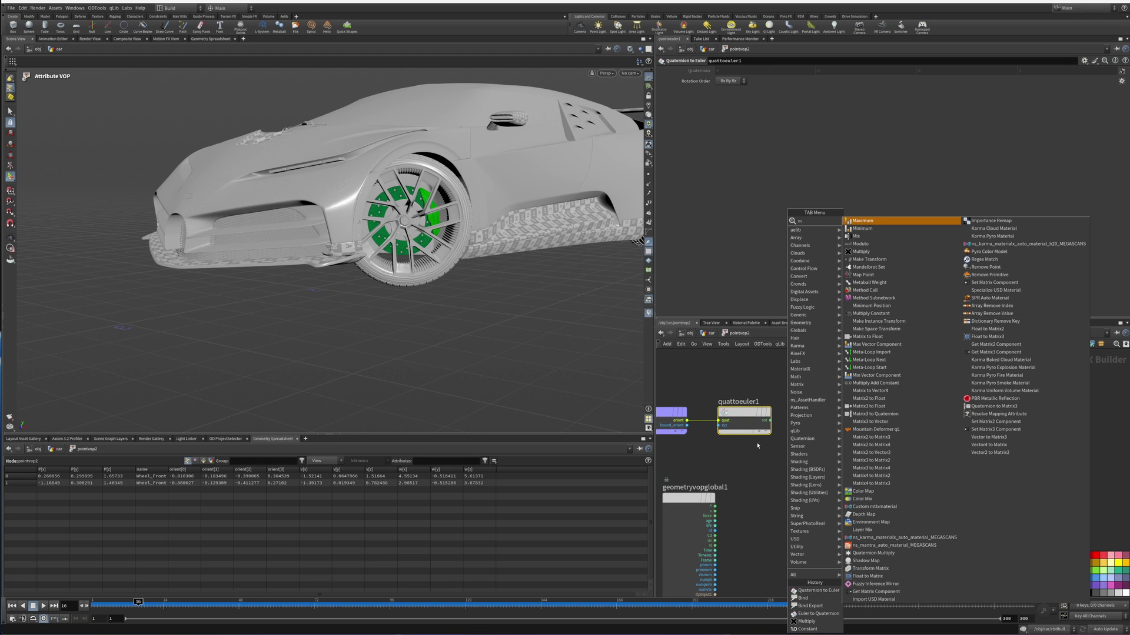
key("Escape")
Add a Euler to Quaternion node beyond quattoeuler1, leaving a gap between the two conversion nodes.
middle_click_drag(757, 445, 739, 449)
key("Tab")
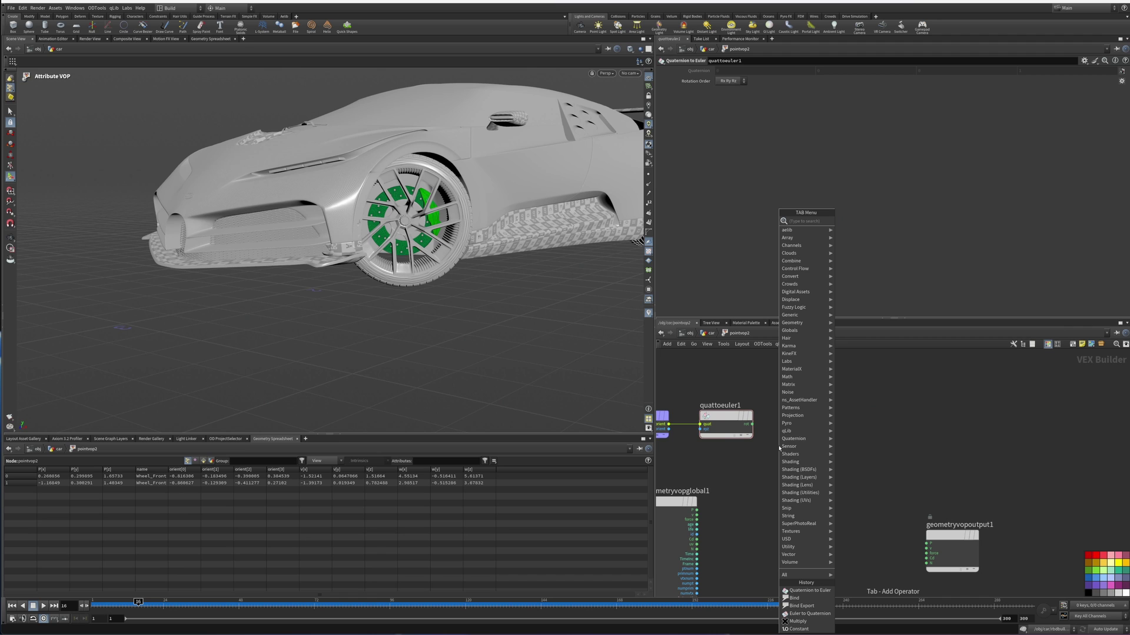
type("eu")
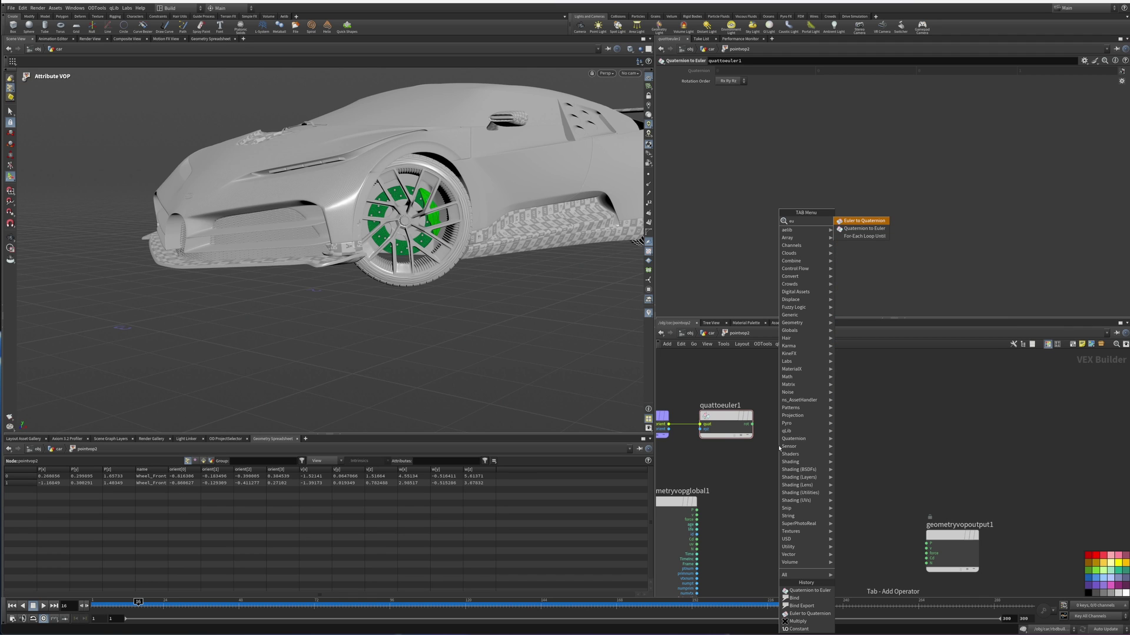
key("Return")
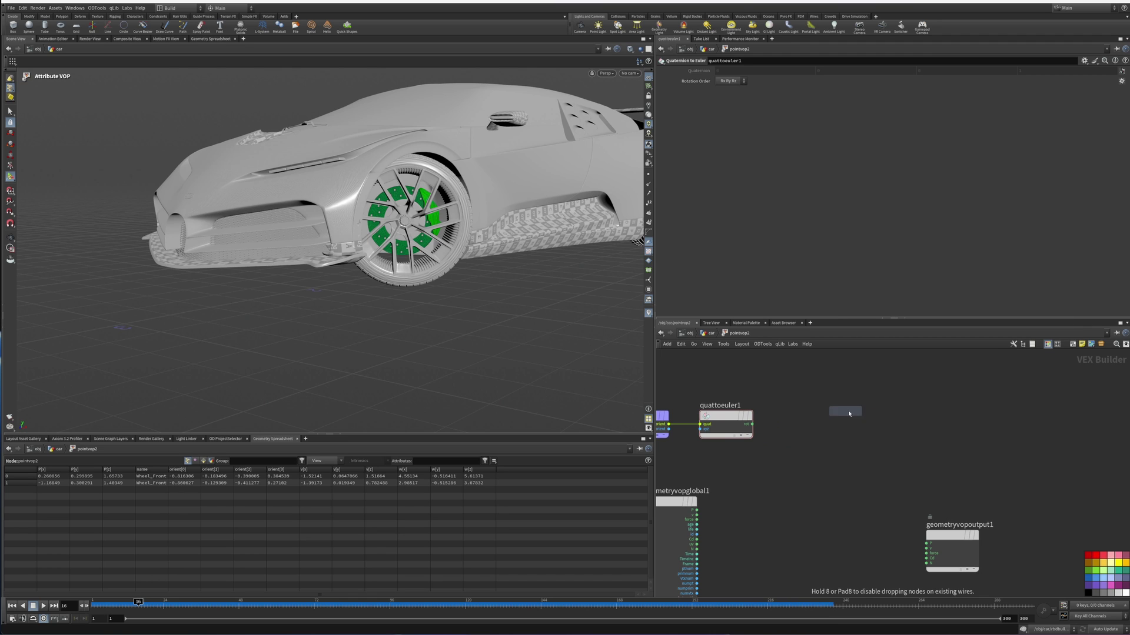
left_click(851, 420)
Add a Bind Export node fed by eulertoquat1's quat output and name its parameter orient.
key("Tab")
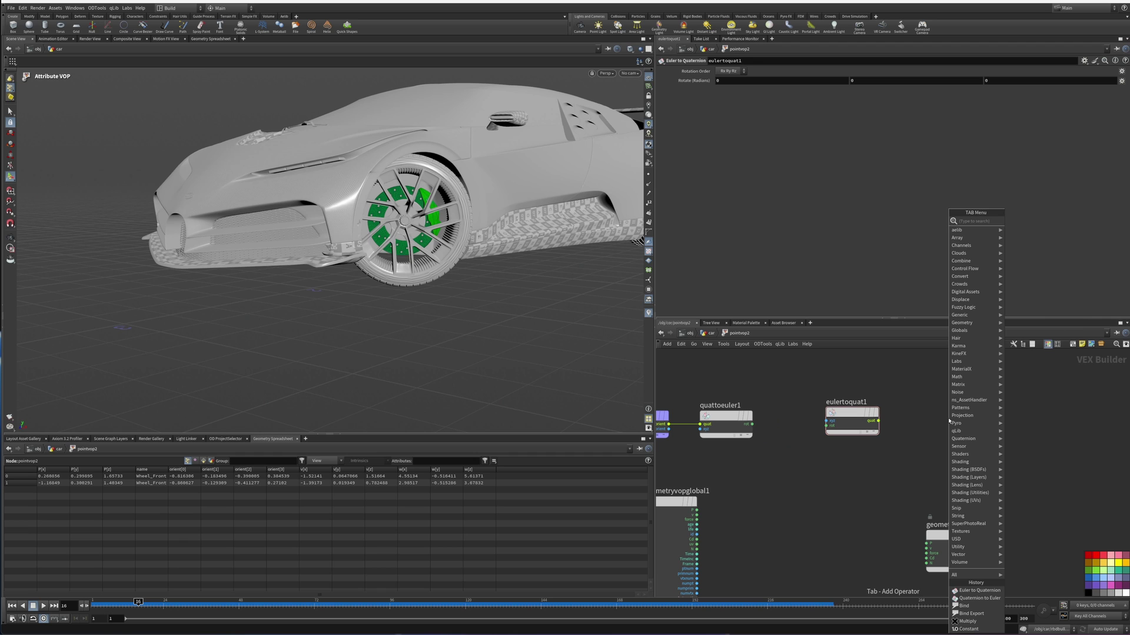
type("bind")
key("Return")
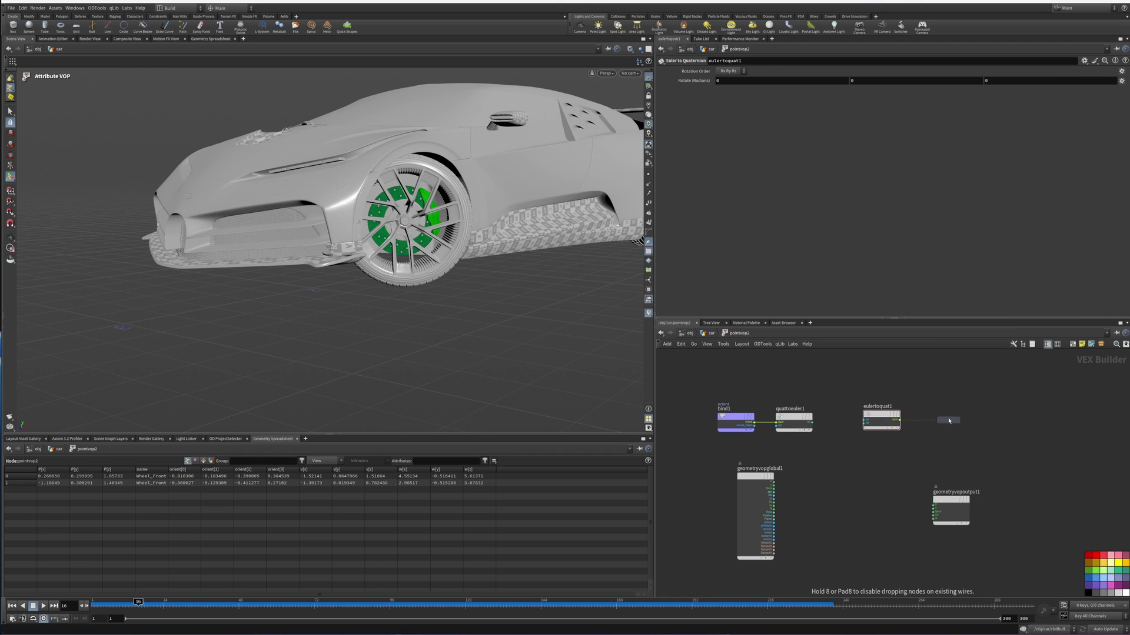
left_click(948, 417)
left_click_drag(871, 419, 921, 419)
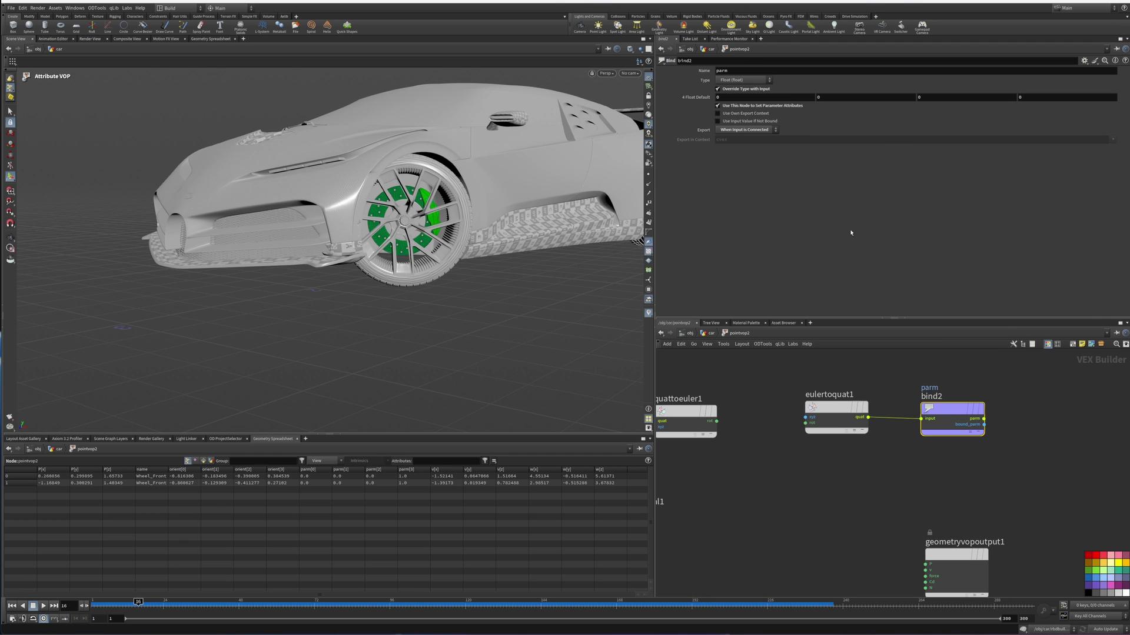
left_click(737, 71)
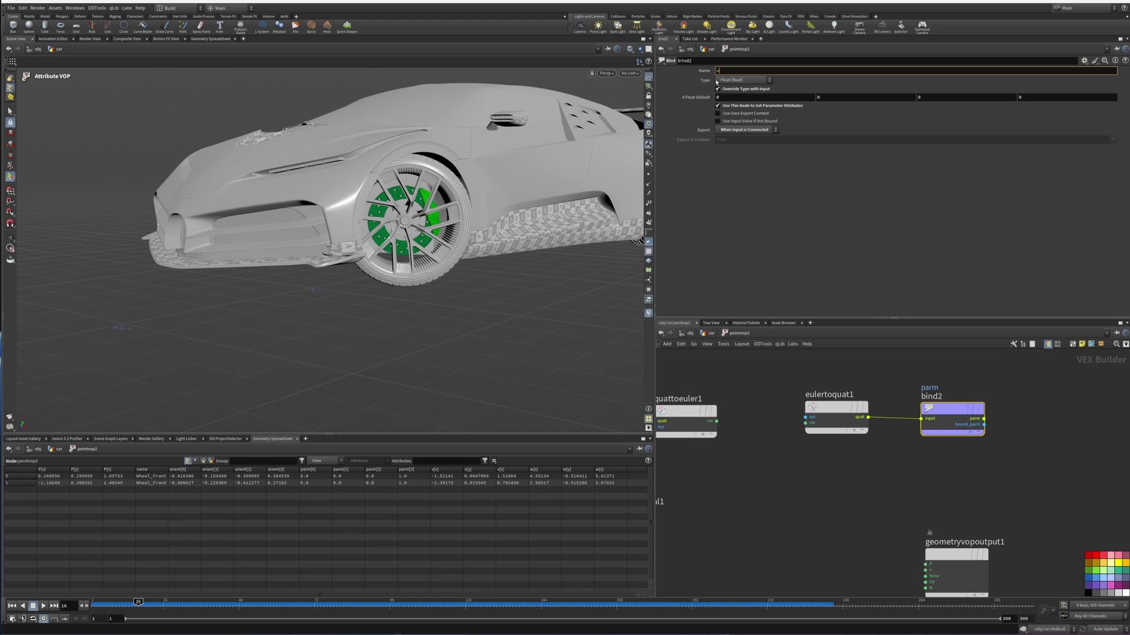
type("orient")
key("Return")
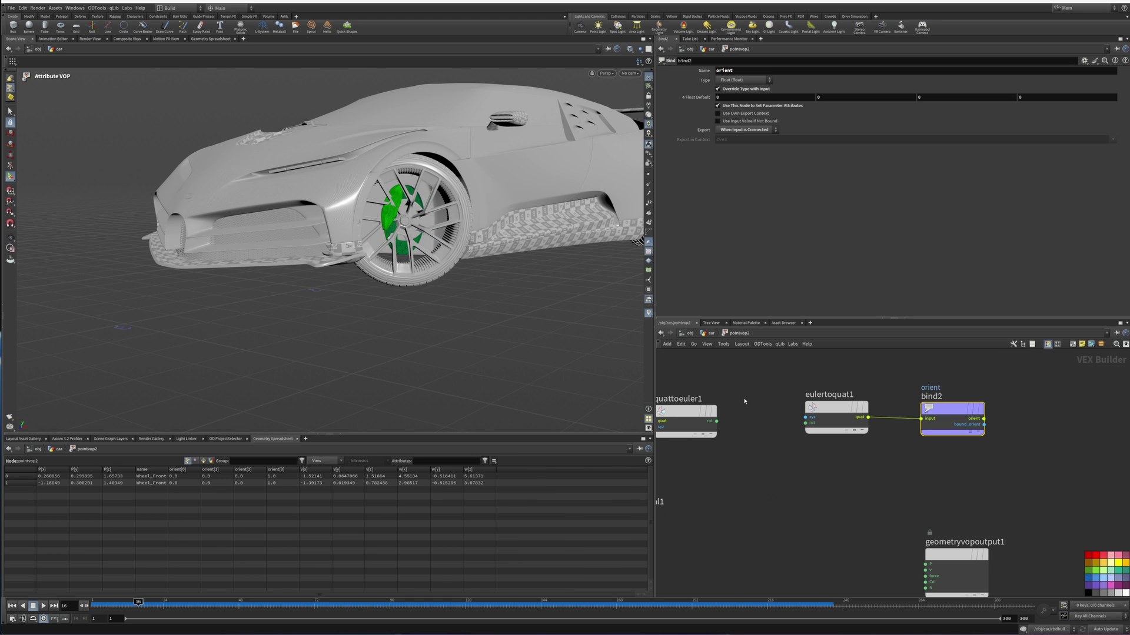
Add a Multiply node between quattoeuler1 and eulertoquat1, feeding it quattoeuler1's rot output and sending its product into eulertoquat1's rot input.
middle_click_drag(815, 486, 879, 480)
middle_click_drag(783, 444, 845, 428)
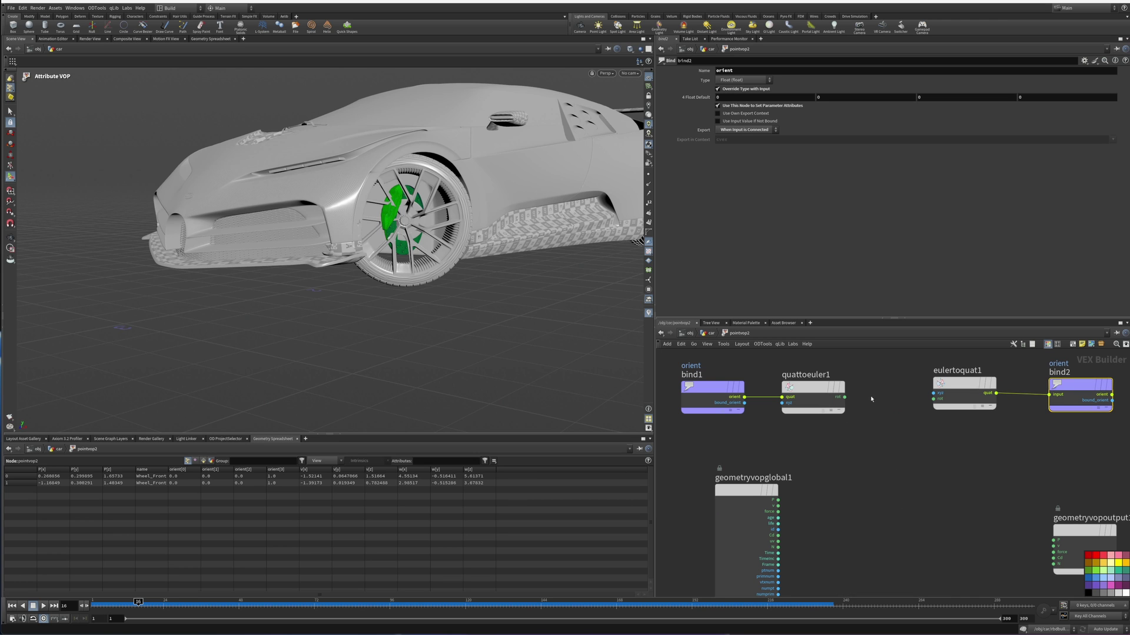
key("Tab")
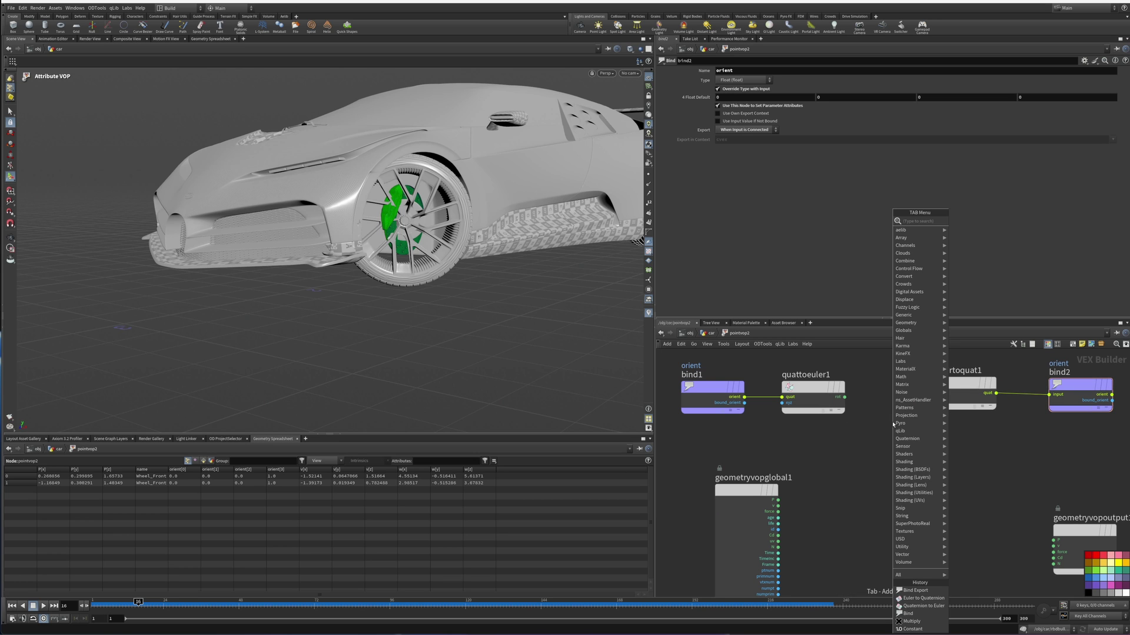
type("mul")
key("Return")
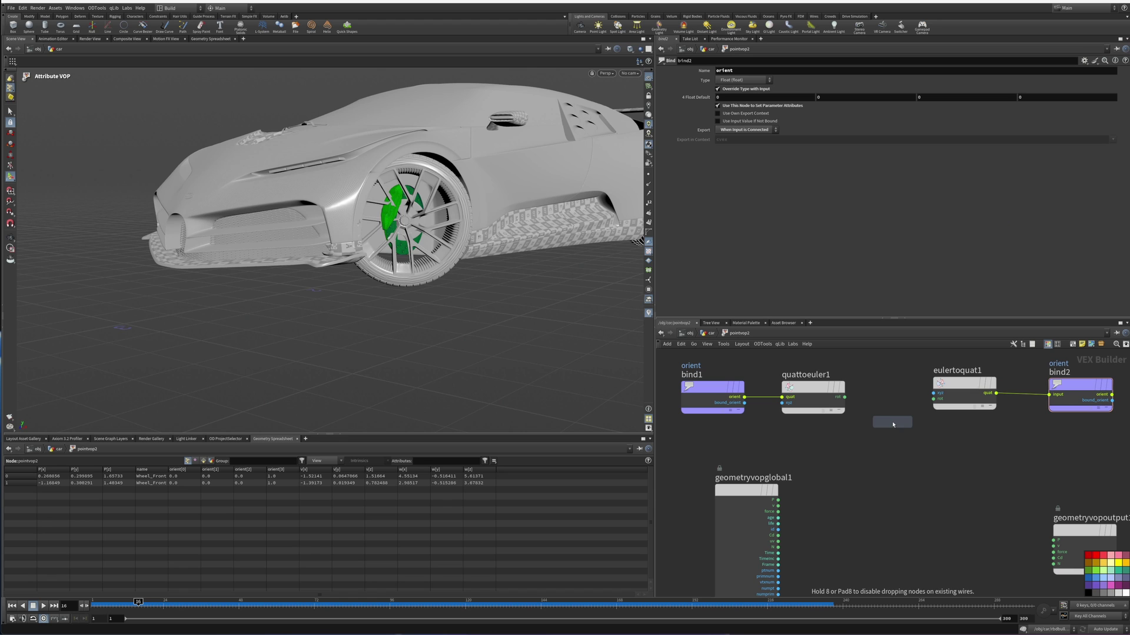
left_click(888, 394)
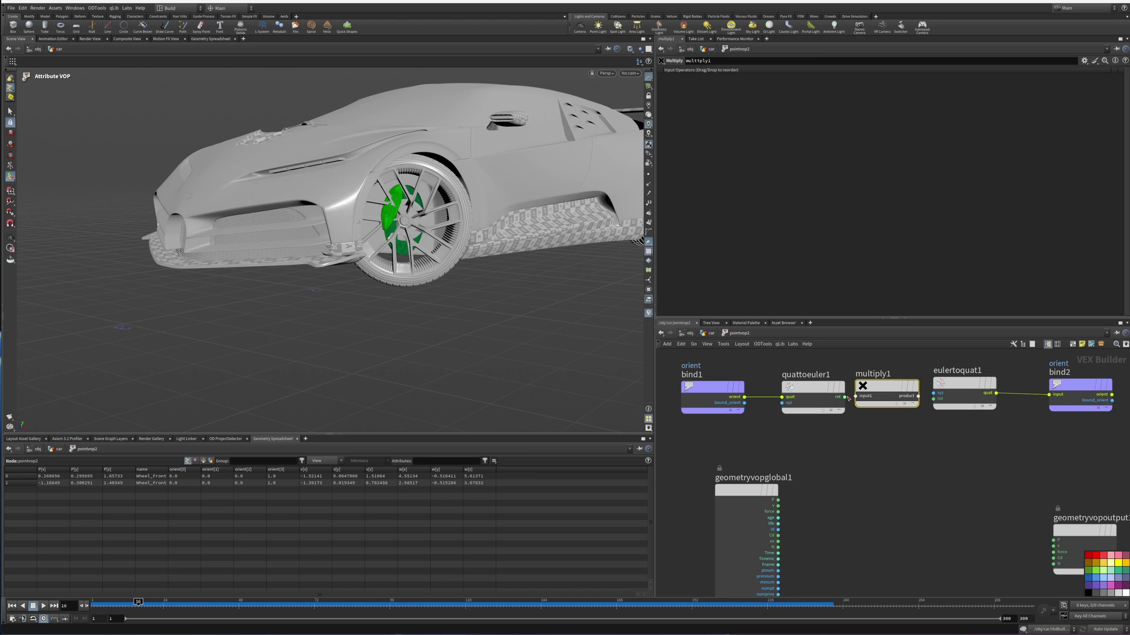
left_click_drag(844, 397, 856, 397)
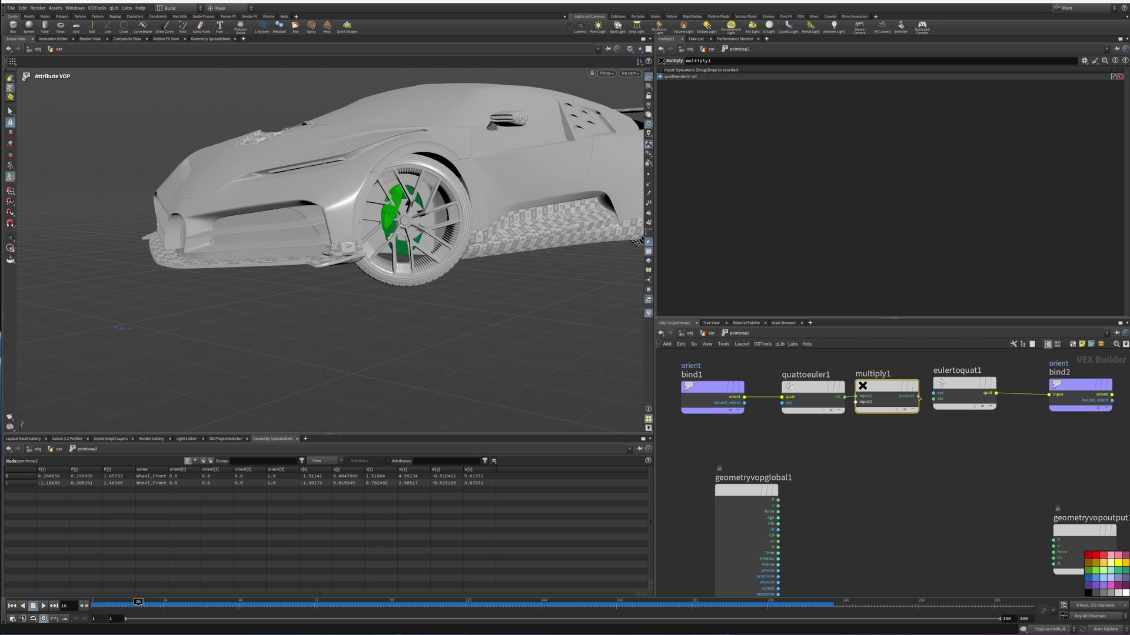
left_click_drag(919, 397, 937, 403)
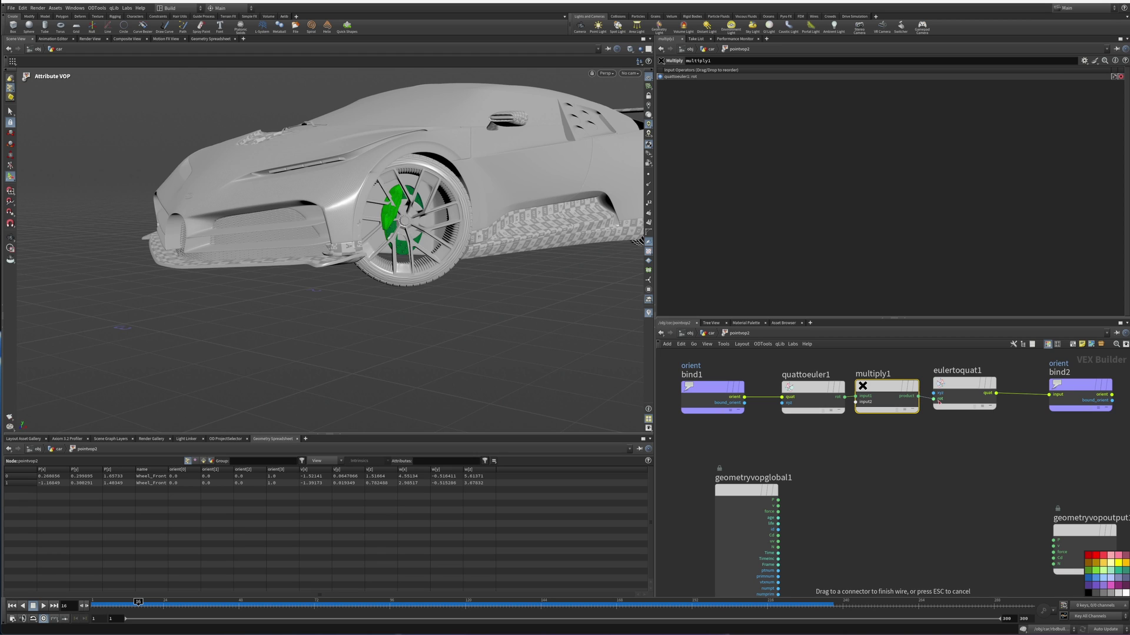
left_click(938, 402)
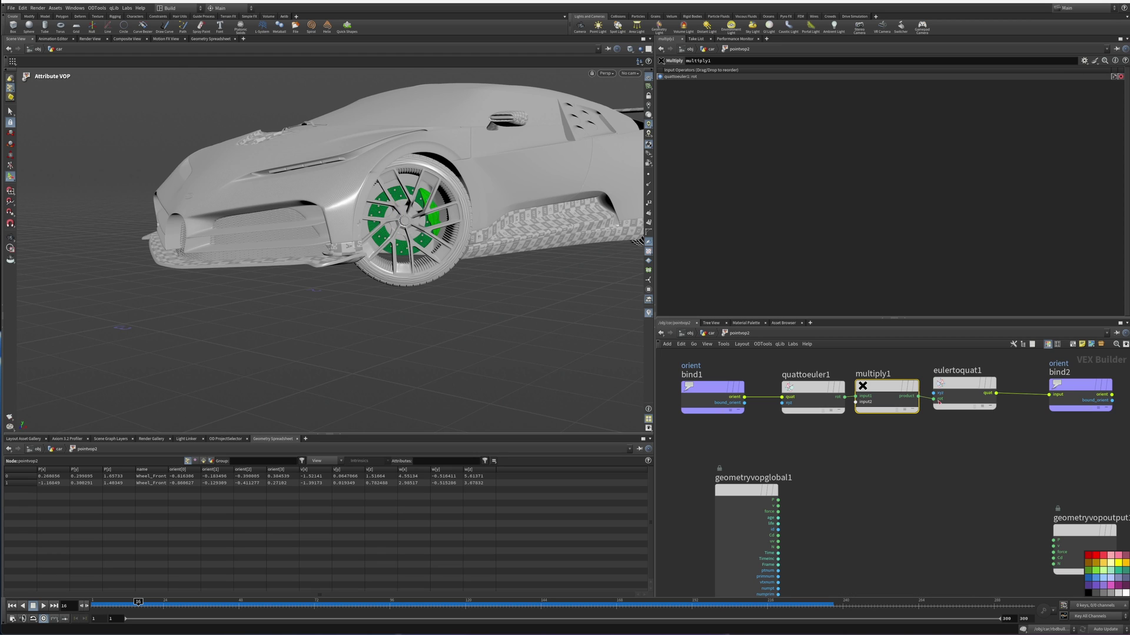
Create a parameter node for multiply1's input2, placing it below bind1 and shifting geometryvopglobal1 down to make room.
right_click(856, 402)
left_click(864, 407)
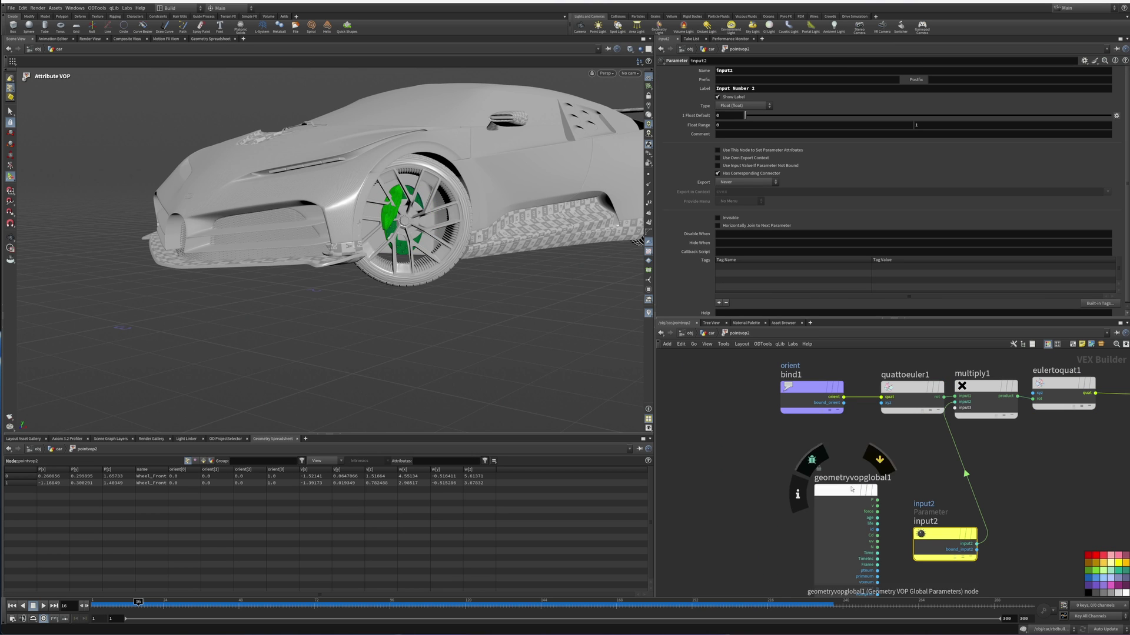
left_click_drag(847, 491, 800, 562)
left_click_drag(937, 540, 812, 469)
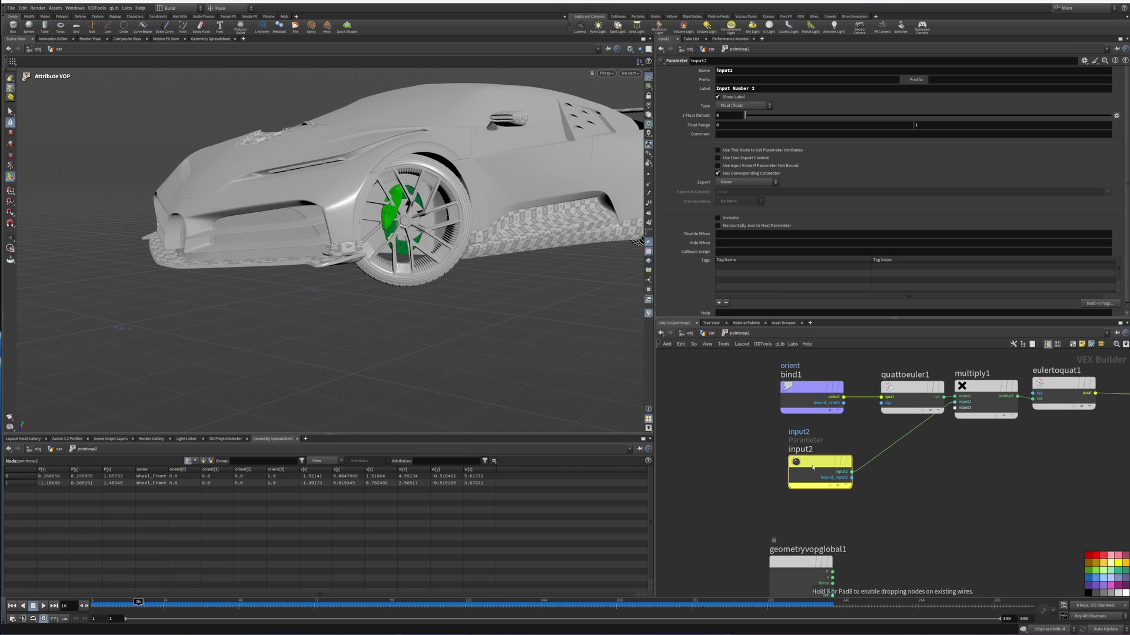
Set the input2 parameter's type to 3 Floats (vector) and its default to 0, 1, 0.
left_click(741, 107)
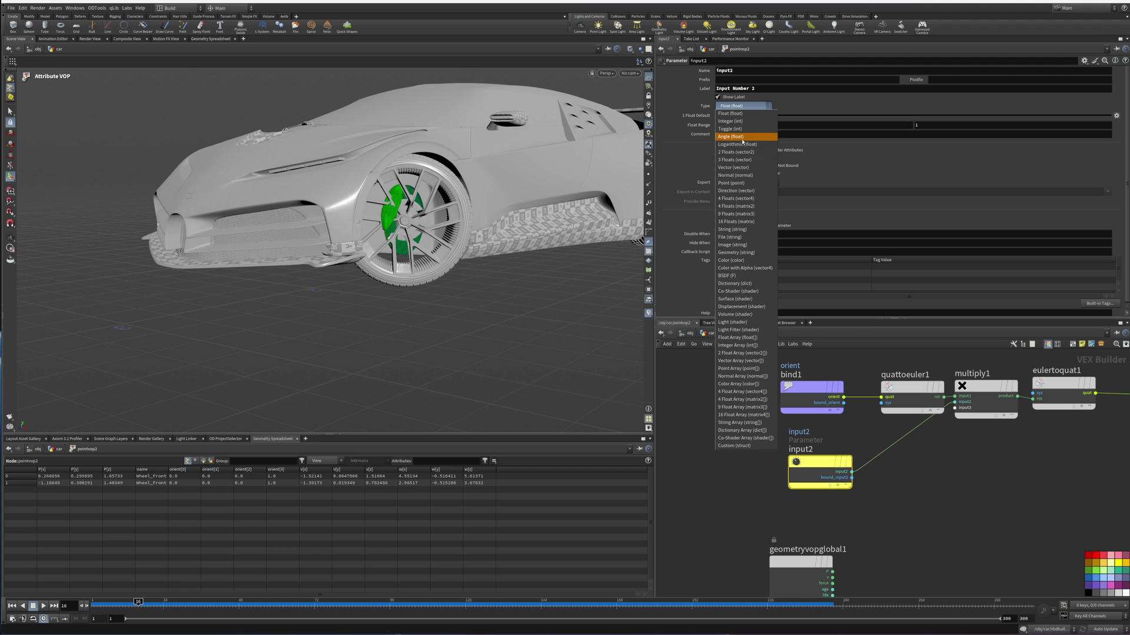
left_click(742, 160)
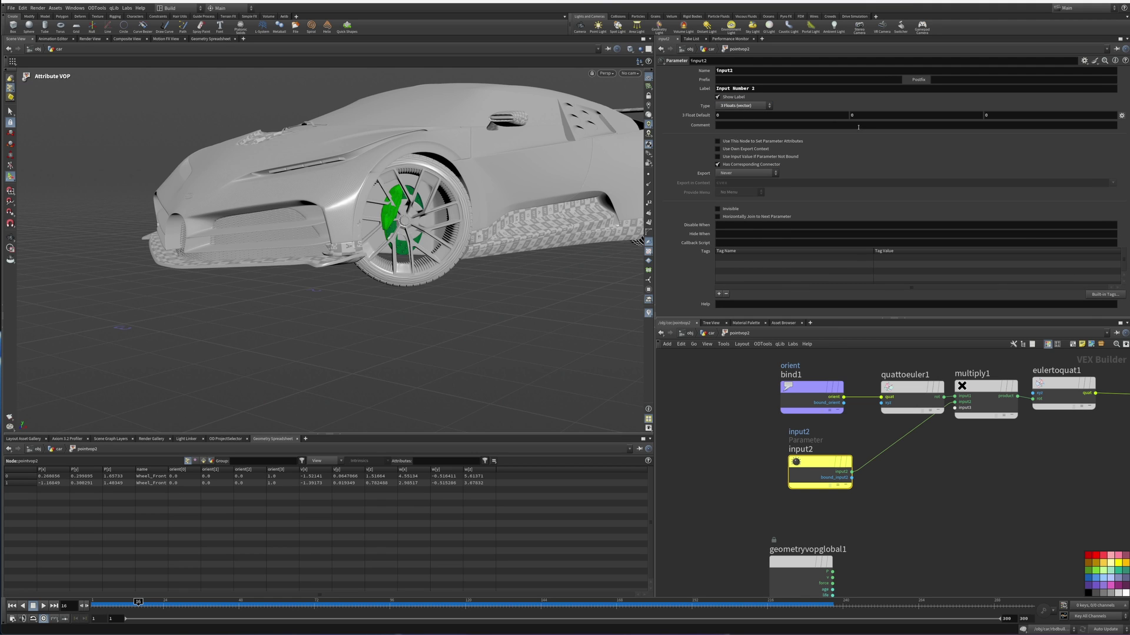
left_click(874, 117)
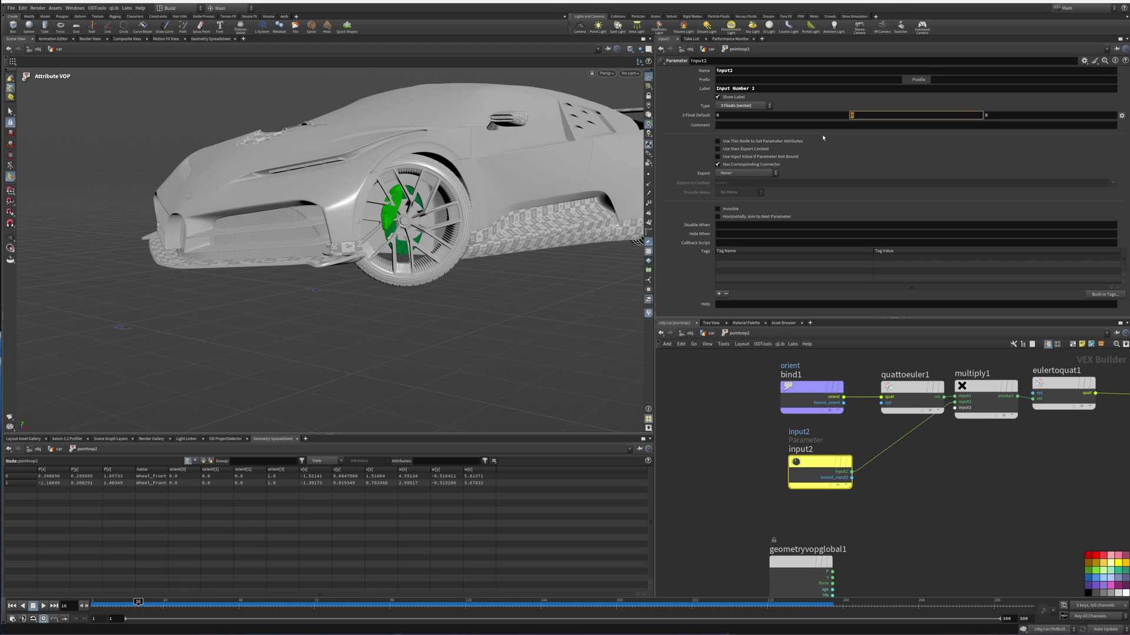
type("1")
key("Return")
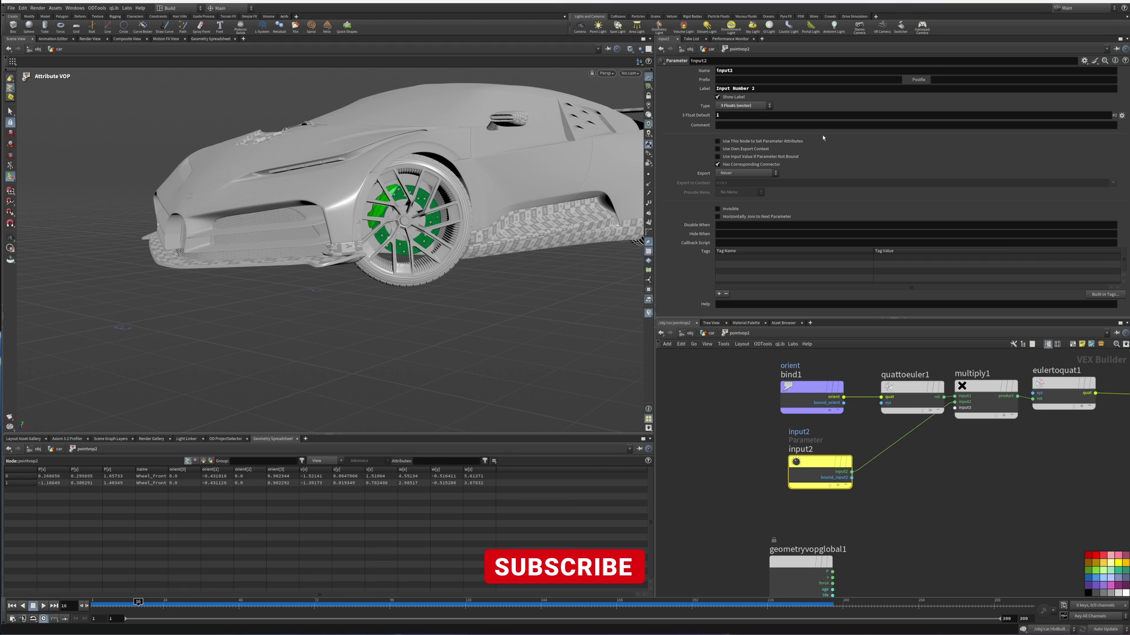
left_click(909, 517)
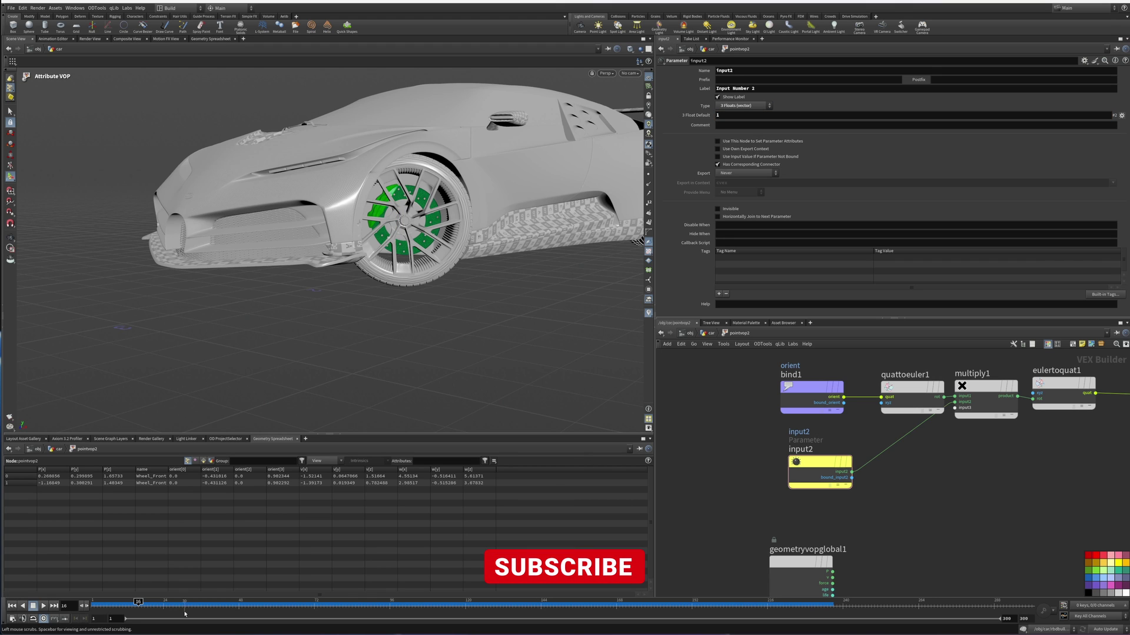
Scrub the simulation through to frame 47 and examine how the brakes sit inside the front wheel as the car moves.
left_click_drag(140, 602, 183, 596)
key("space")
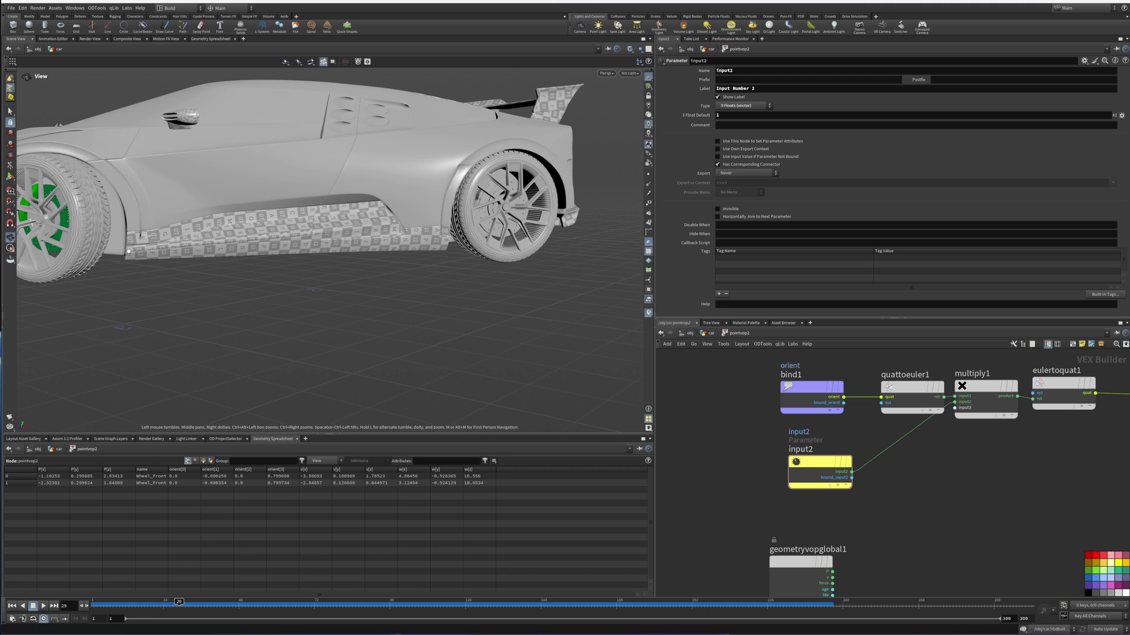
middle_click_drag(88, 265, 353, 324)
left_click_drag(353, 323, 379, 318)
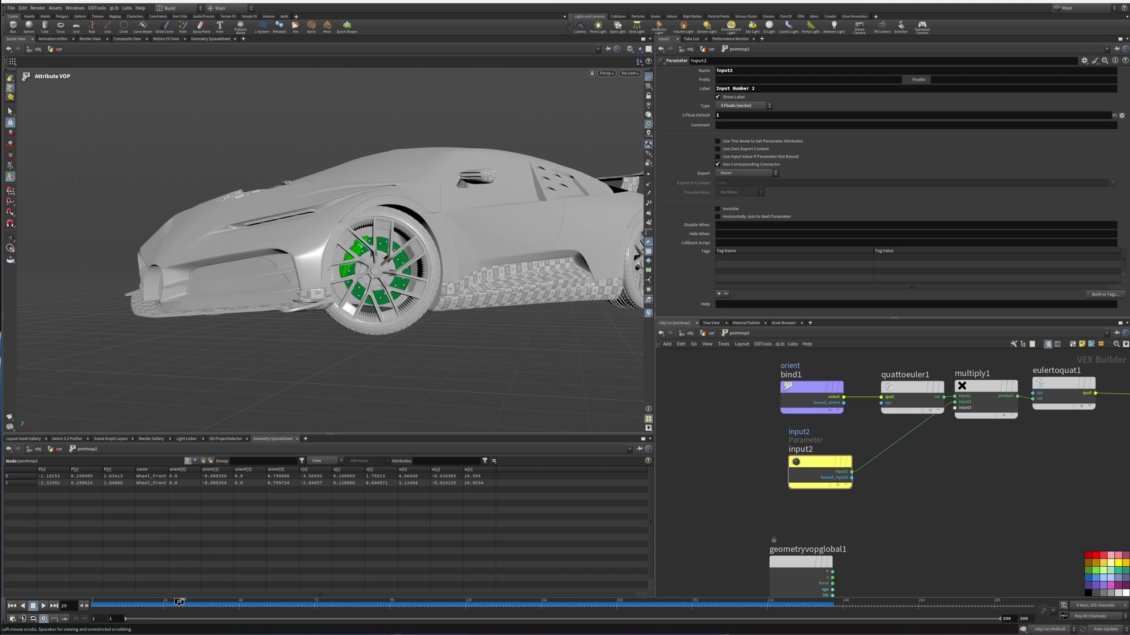
left_click_drag(179, 596, 216, 590)
key("space")
middle_click_drag(176, 265, 500, 294)
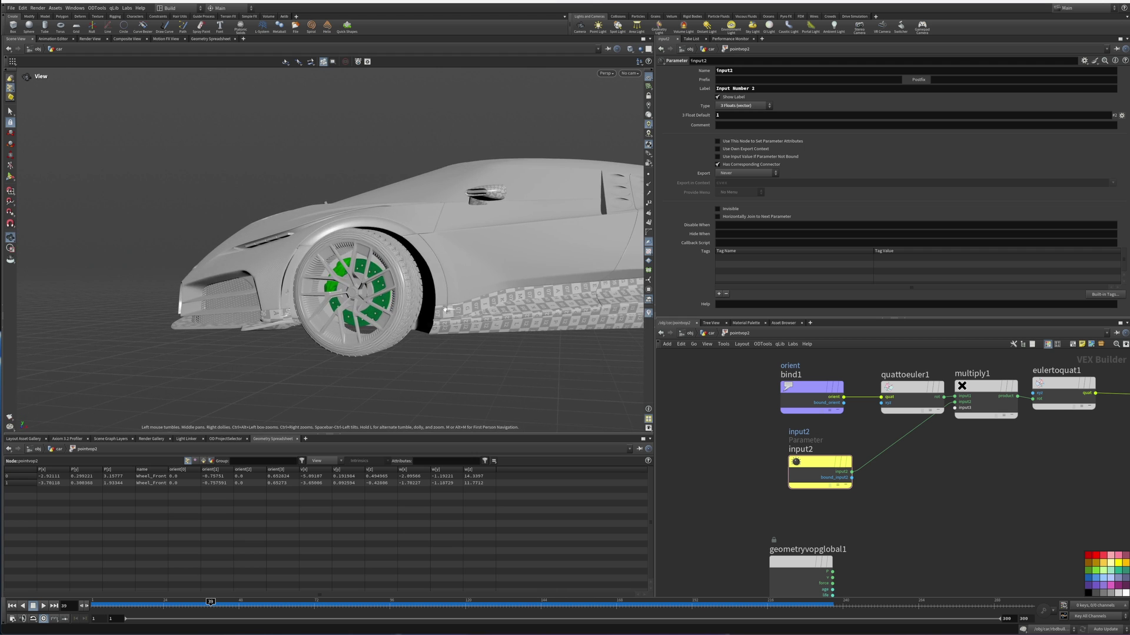
left_click_drag(352, 294, 447, 300)
left_click_drag(211, 603, 235, 602)
key("space")
middle_click_drag(164, 294, 574, 296)
left_click_drag(574, 296, 617, 299)
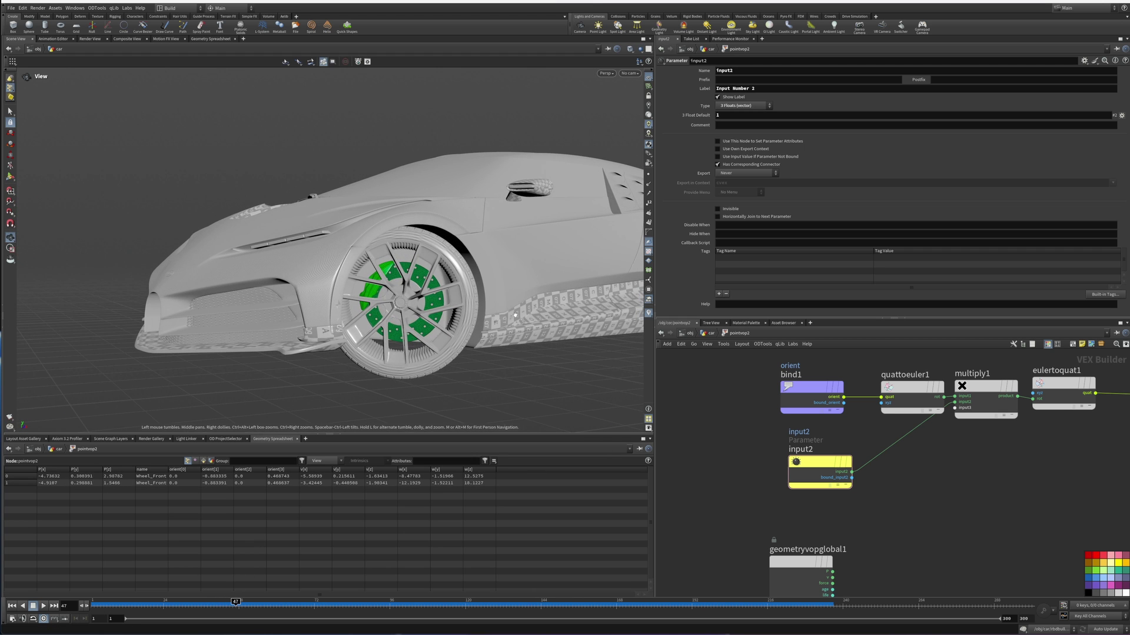
Return to the car network and set transform8's X rotation to 212, scrubbing the timeline to check the brakes.
left_click(704, 333)
middle_click_drag(670, 400, 714, 382)
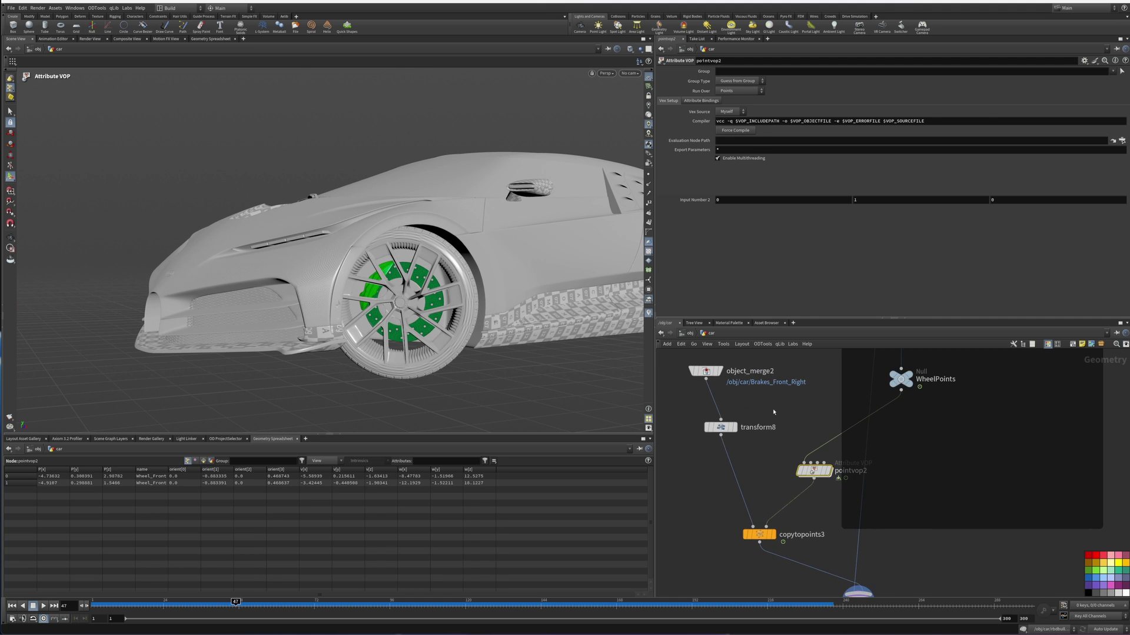
left_click(720, 427)
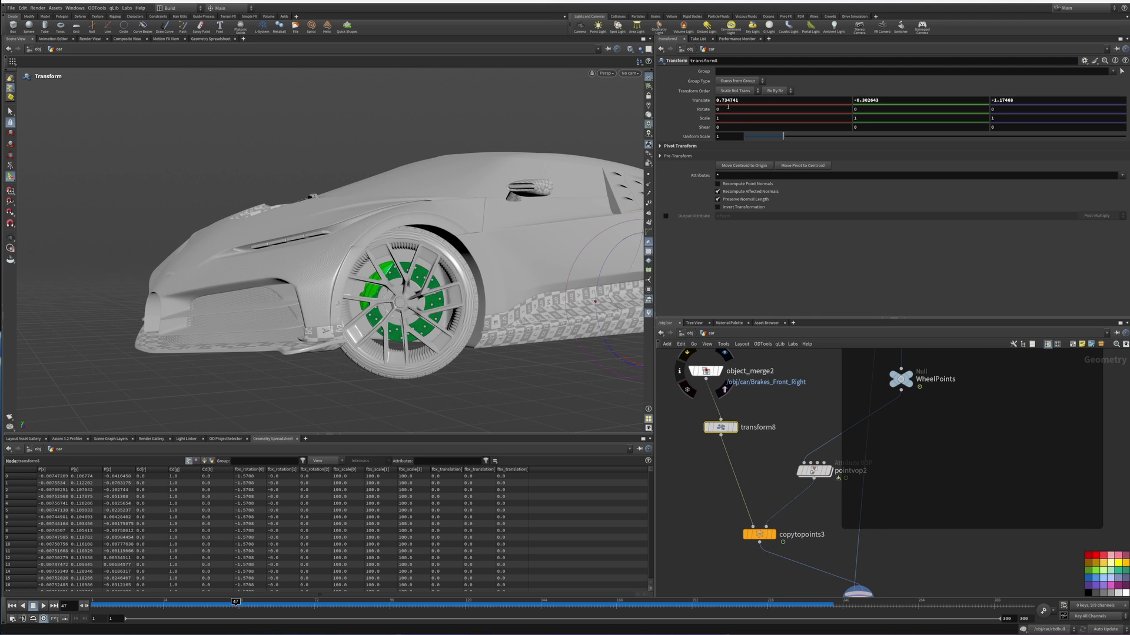
middle_click_drag(724, 110, 552, 370)
left_click_drag(112, 603, 207, 601)
Move the final merge node further down and display the rbdcarfollowpath1 node in the blue network box.
scroll(875, 460, "down", 5)
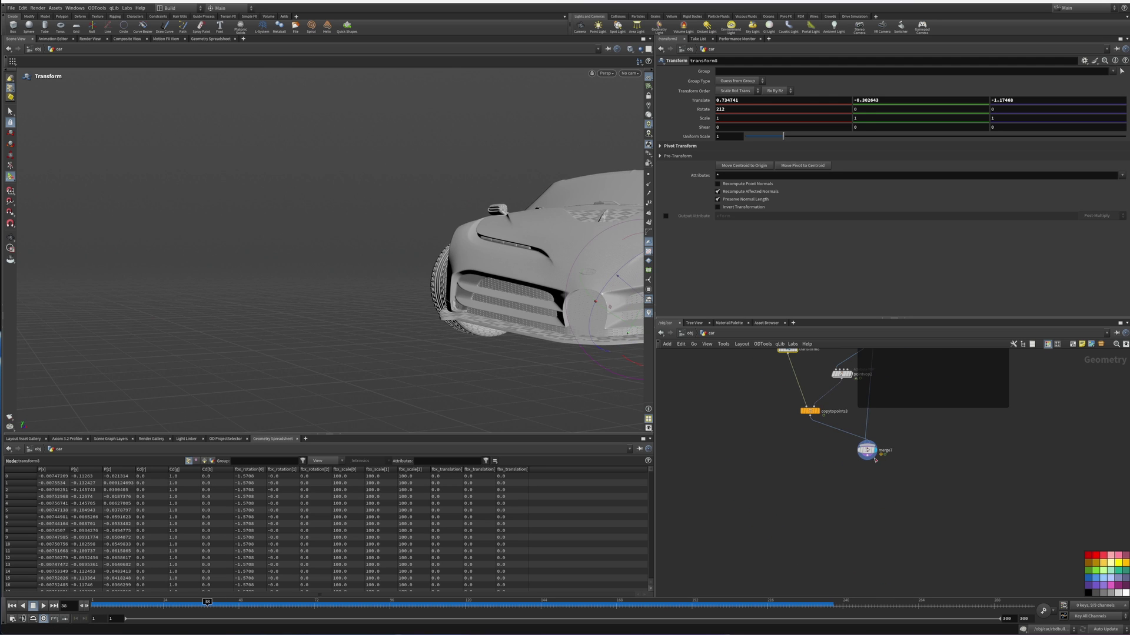
left_click_drag(869, 454, 859, 477)
middle_click_drag(913, 482, 954, 447)
scroll(935, 489, "down", 4)
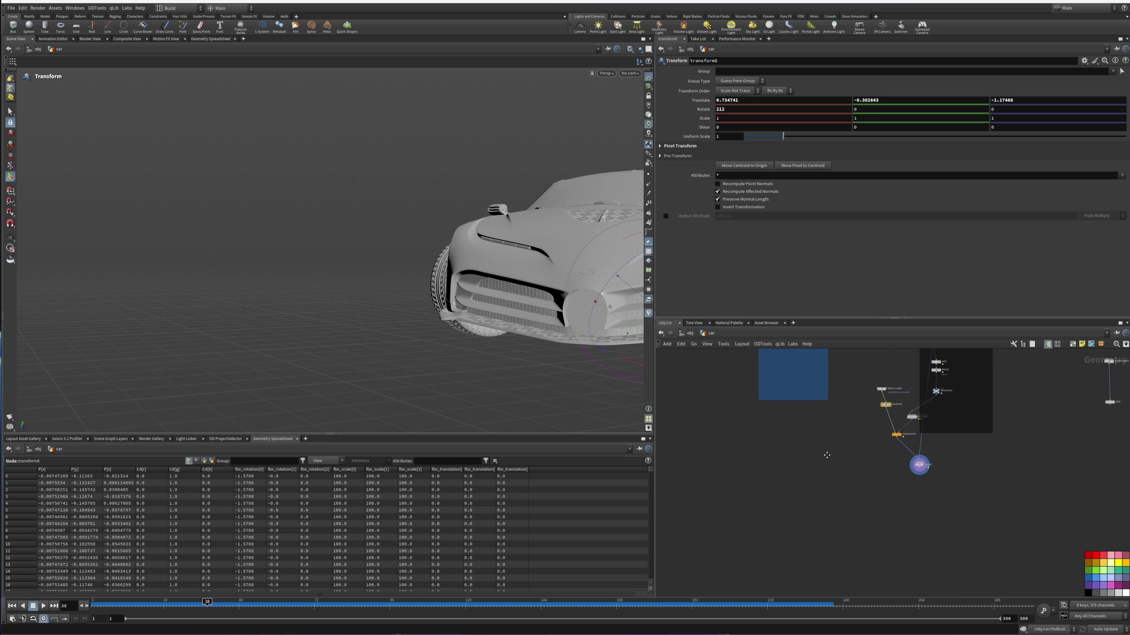
middle_click_drag(827, 455, 831, 530)
scroll(821, 457, "up", 4)
scroll(791, 458, "down", 2)
middle_click_drag(790, 457, 824, 500)
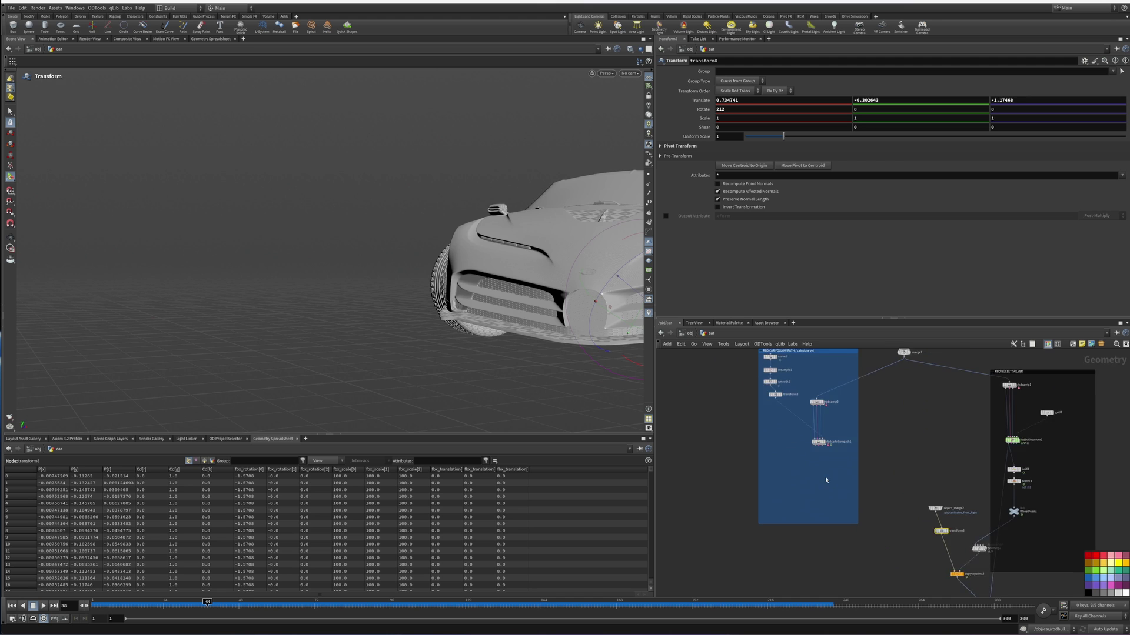
scroll(818, 441, "up", 5)
left_click(832, 445)
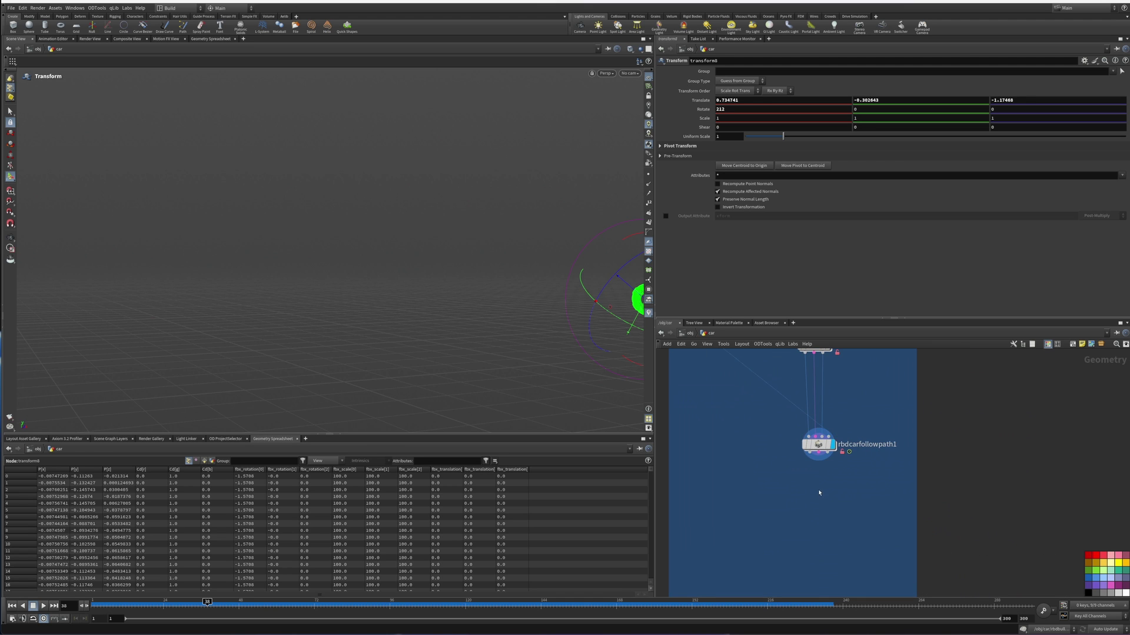
Duplicate object_merge2, transform8 and copytopoints3 to the empty area beside the blue network box.
scroll(819, 492, "down", 6)
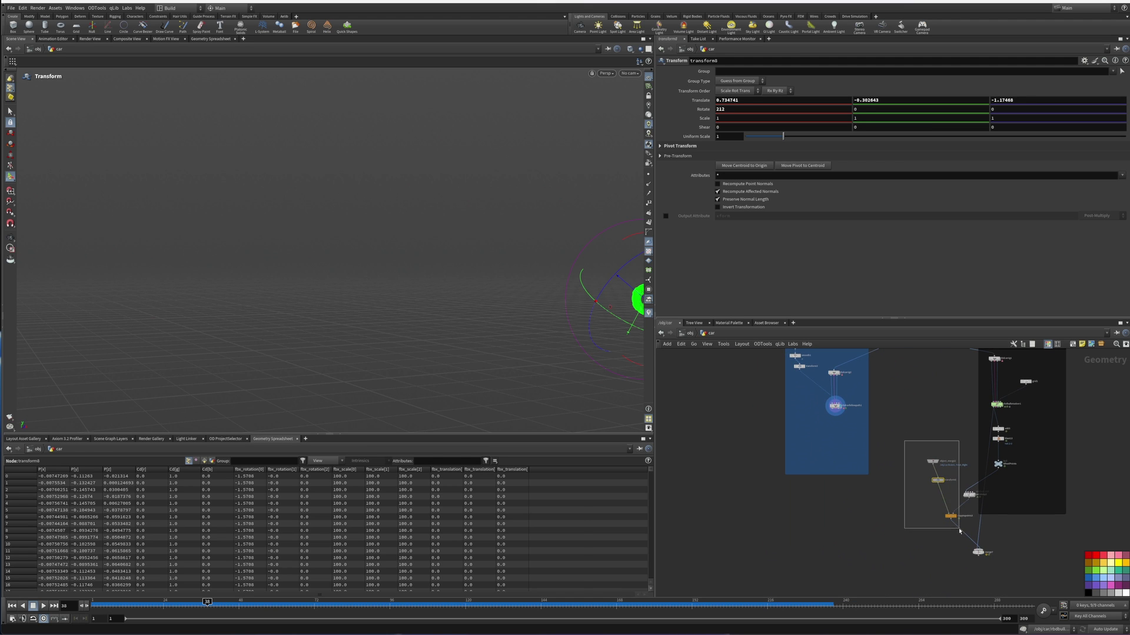
left_click_drag(959, 531, 960, 531)
key("ctrl+c")
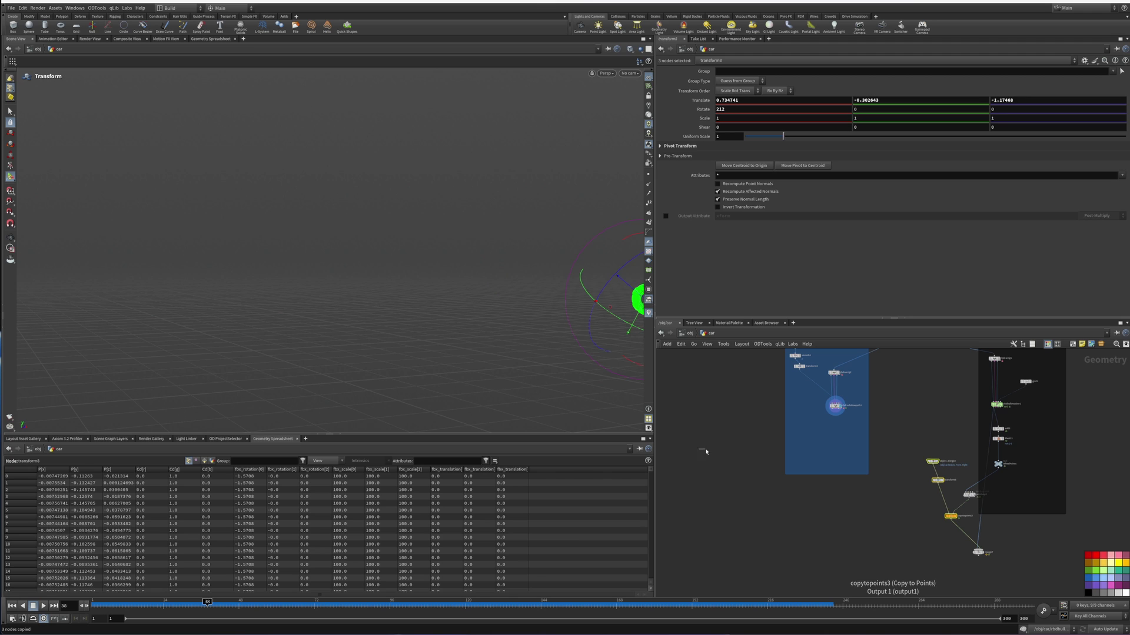
key("ctrl+v")
scroll(916, 472, "up", 3)
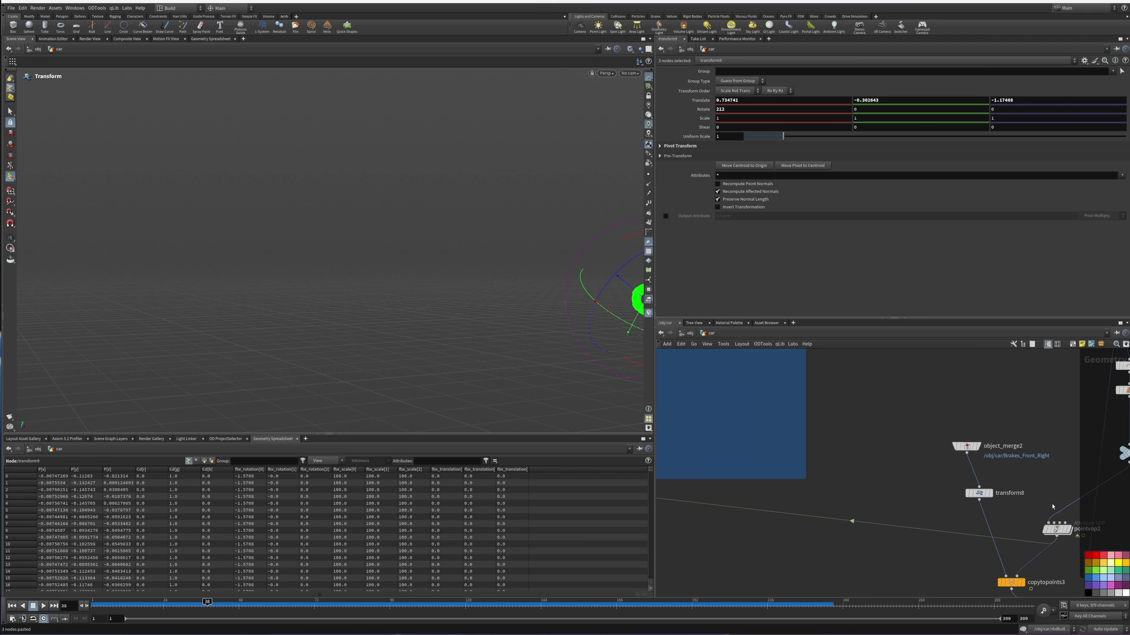
Duplicate add3, blast13 and the WheelPoints null into the blue network box below rbdcarfollowpath1.
left_click(1056, 529)
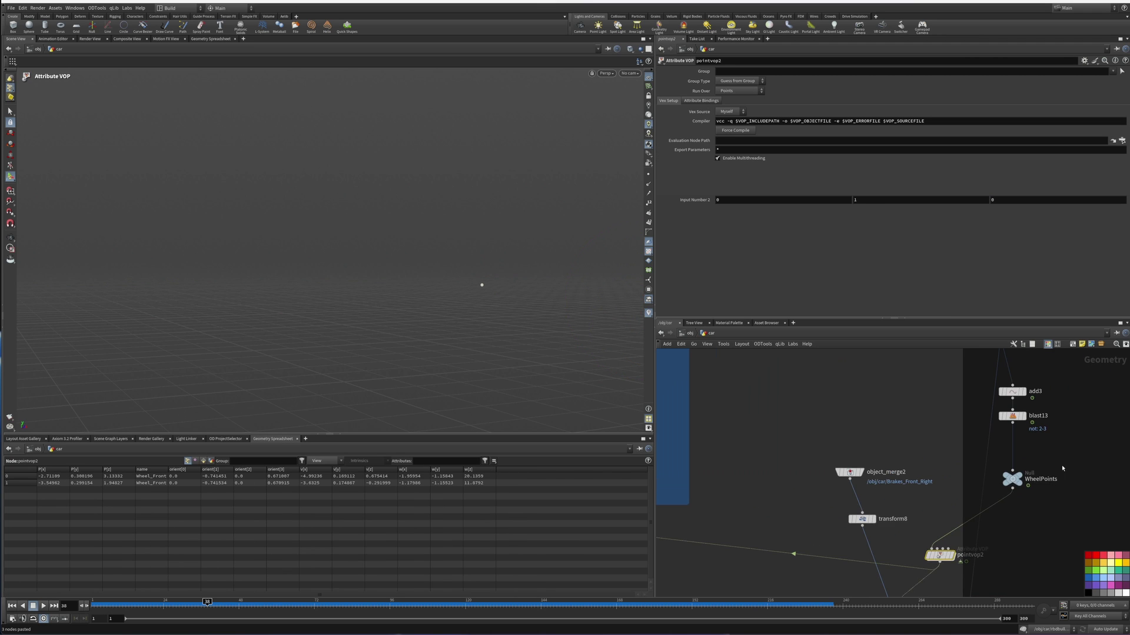
scroll(1062, 468, "down", 2)
left_click_drag(996, 426, 992, 425)
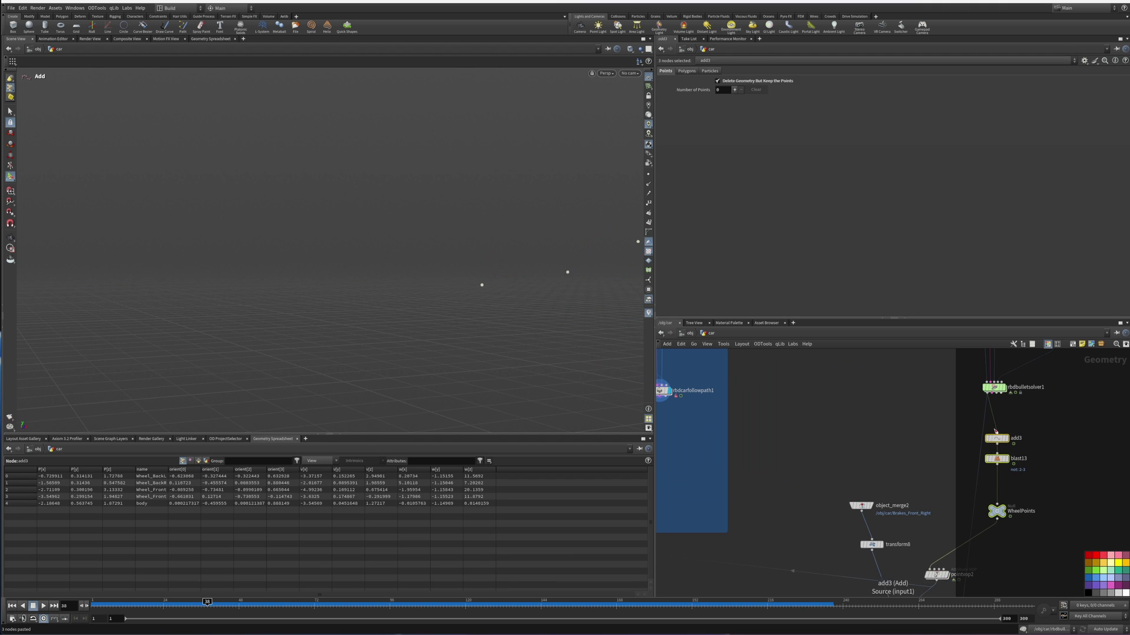
key("ctrl+c")
middle_click_drag(788, 407, 961, 448)
middle_click_drag(828, 496, 848, 448)
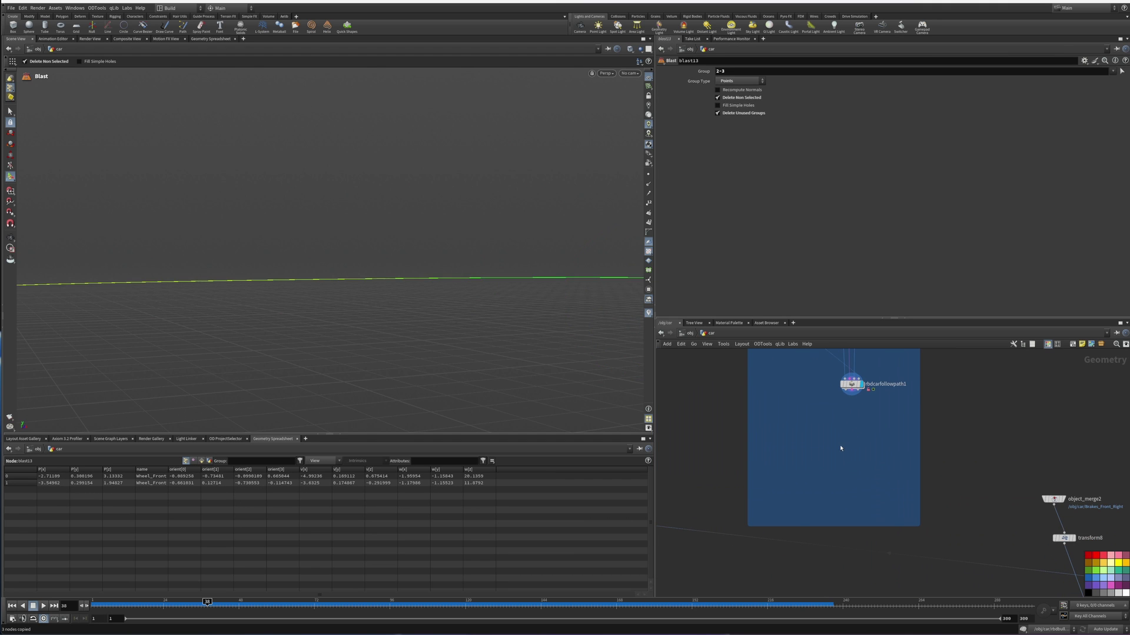
key("ctrl+v")
left_click(829, 402)
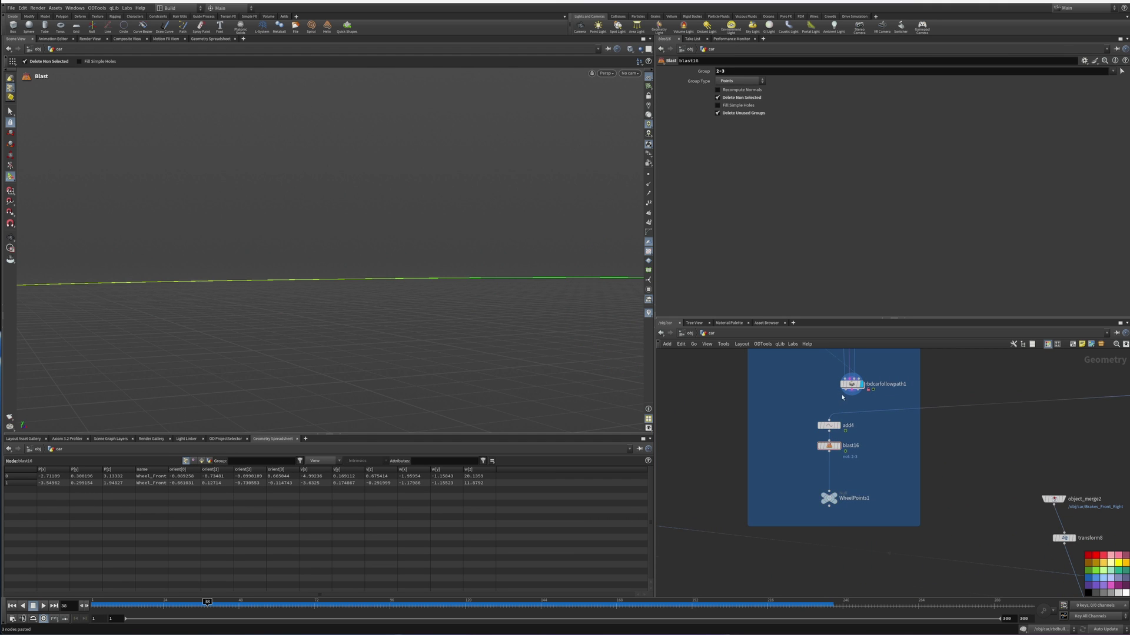
Feed rbdcarfollowpath1's first output into the duplicated Add node above the WheelPoints1 null.
scroll(842, 397, "up", 1)
left_click(848, 388)
left_click(828, 425)
Feed WheelPoints1 into copytopoints4's target points input, display copytopoints4 further down, and orbit around the copied brakes.
middle_click_drag(868, 483, 870, 440)
scroll(865, 447, "down", 3)
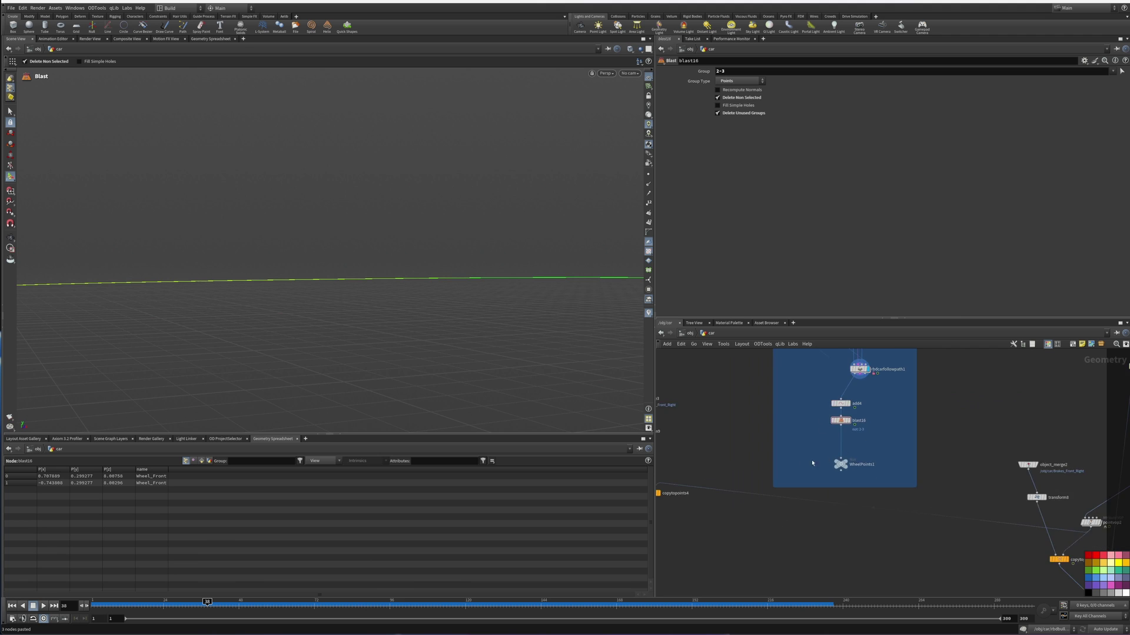
middle_click_drag(655, 488, 801, 470)
left_click(794, 466)
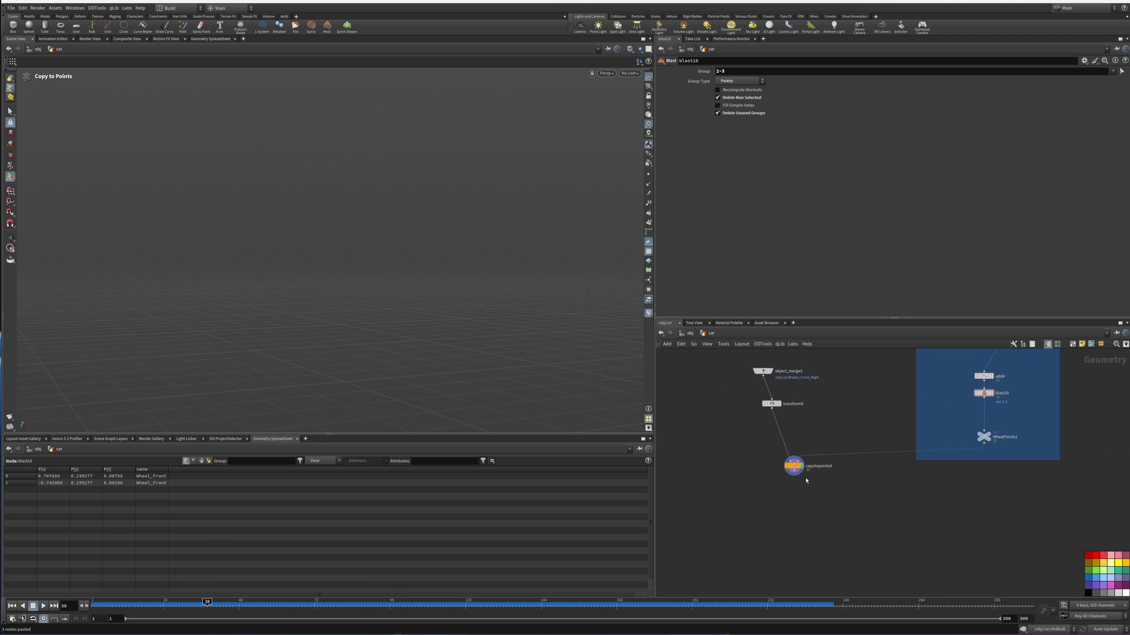
left_click_drag(794, 466, 794, 511)
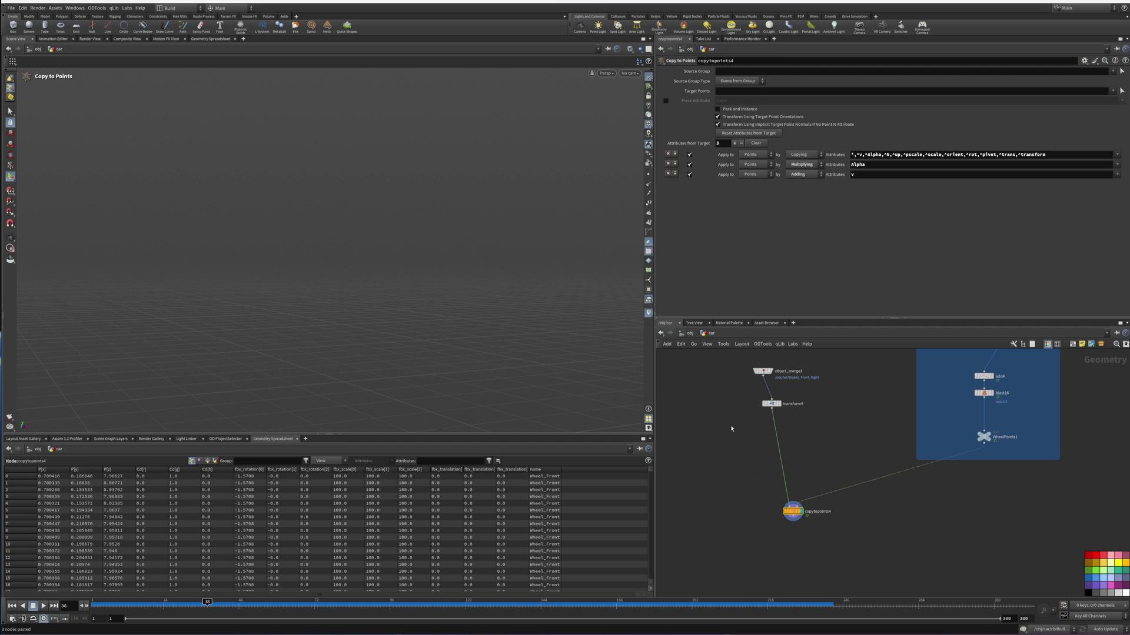
key("Escape")
left_click_drag(335, 330, 472, 279)
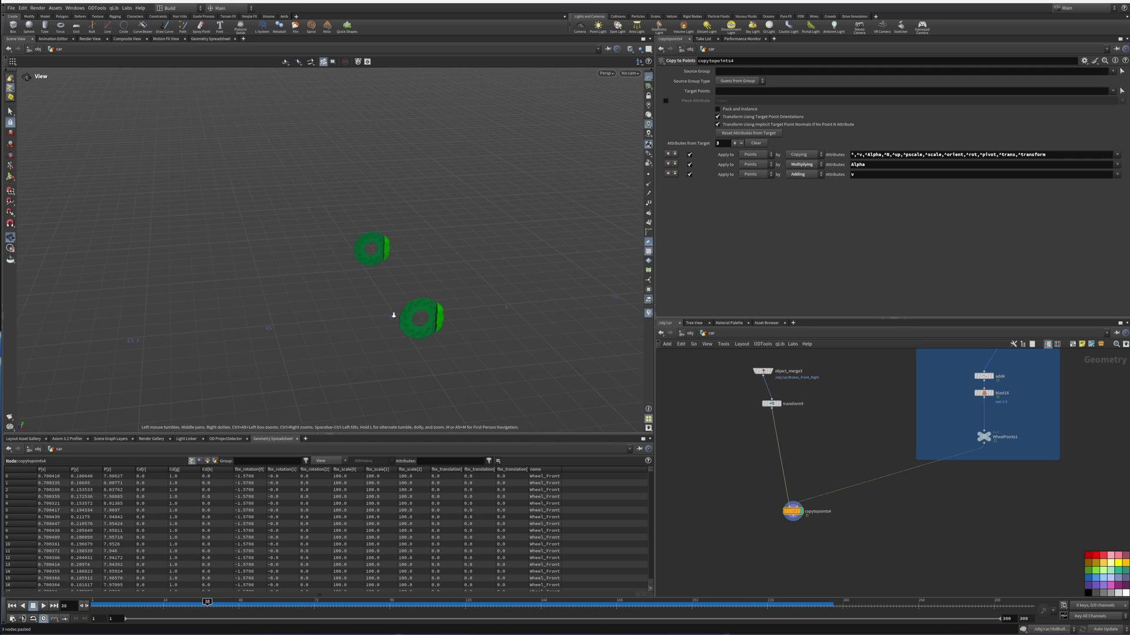
Scrub the animation forward to frame 60 and examine how the copied brakes travel and turn.
key("Return")
left_click(231, 602)
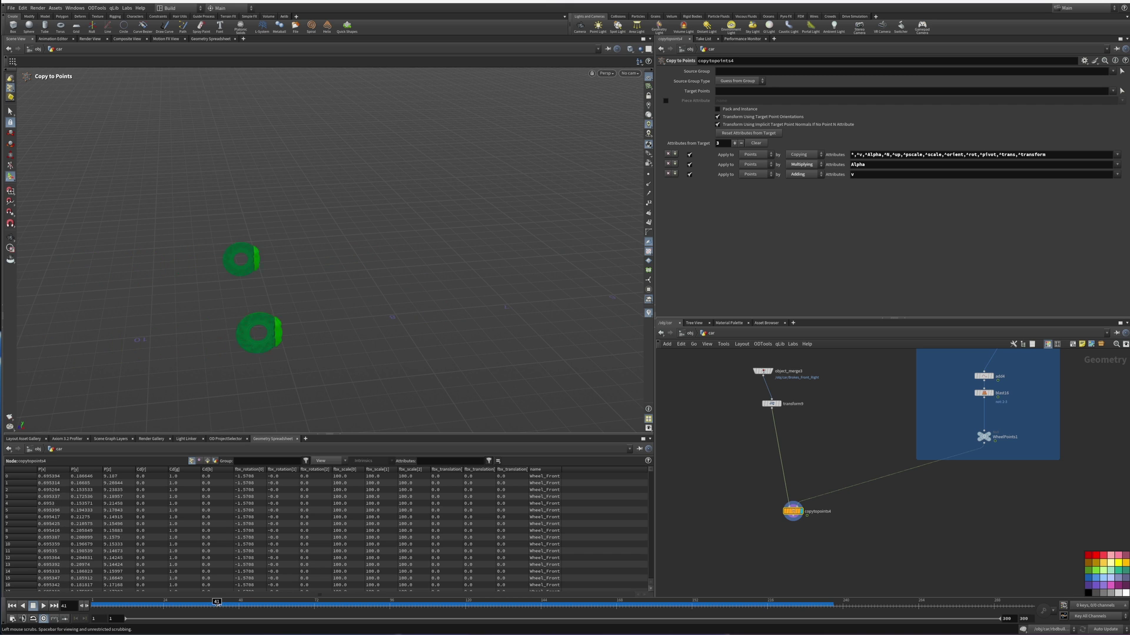
left_click_drag(217, 602, 230, 603)
key("Escape")
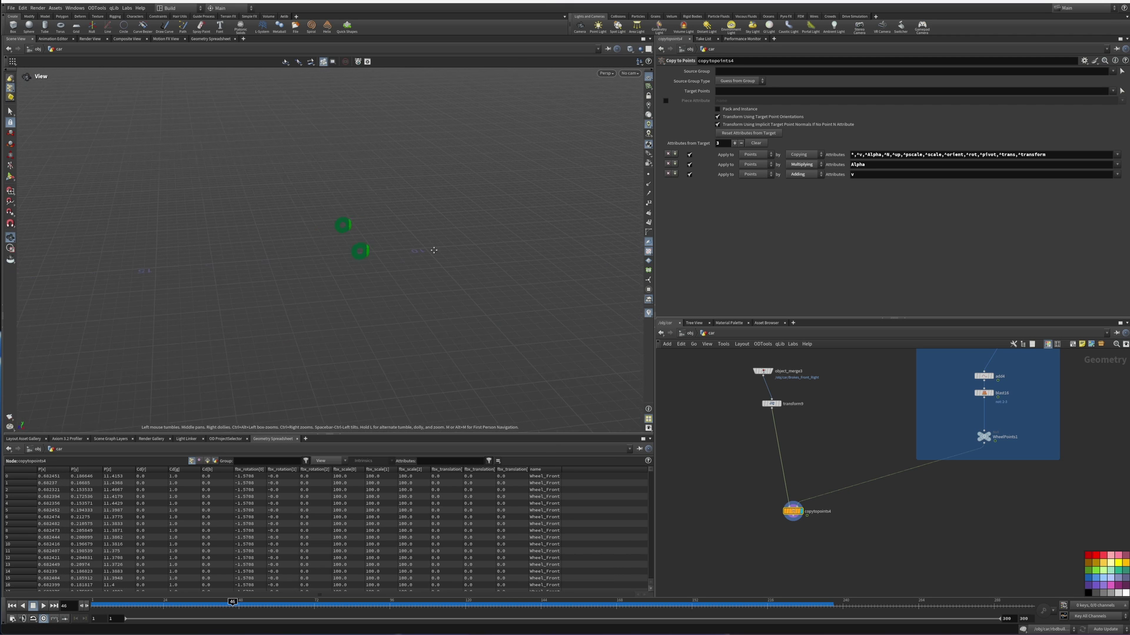
key("Return")
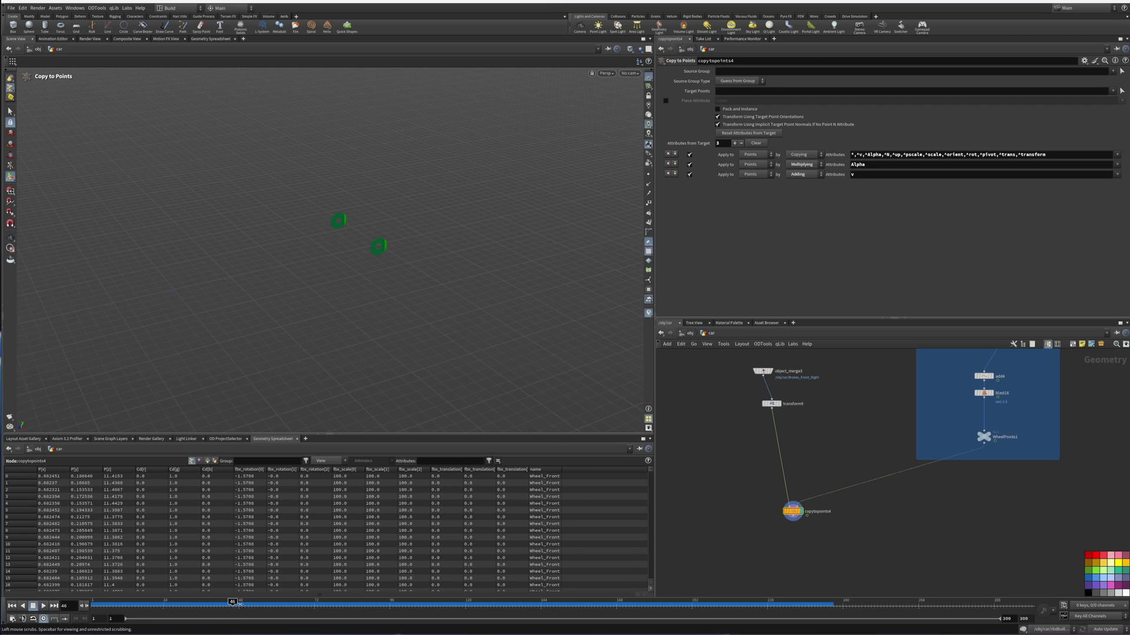
key("Escape")
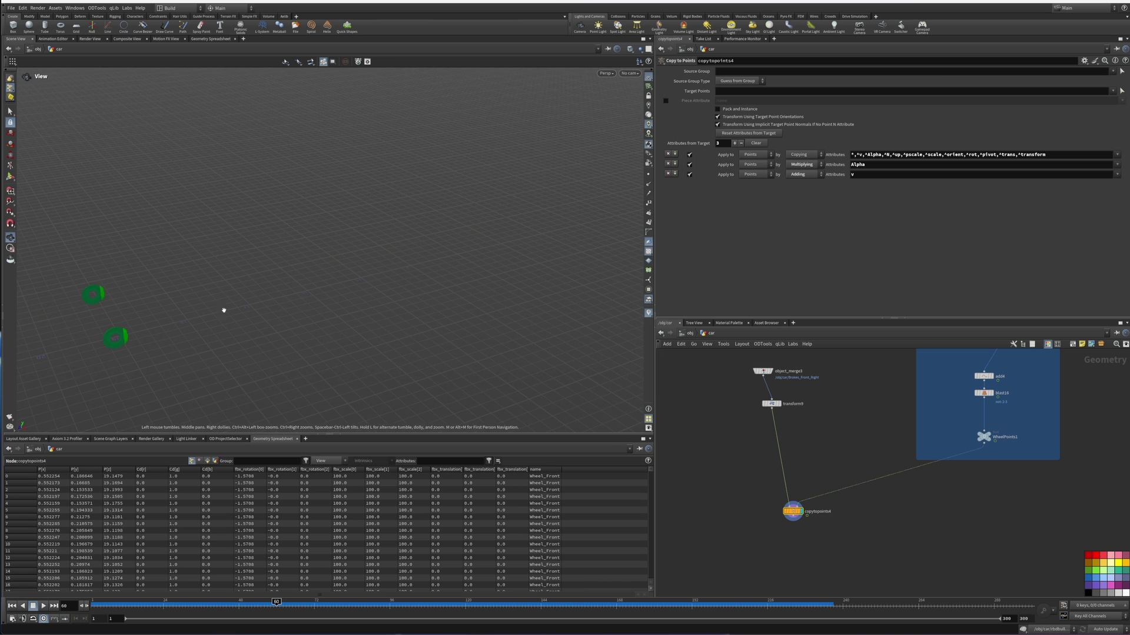
key("Return")
Add a Merge node in the empty area below the blue network box, beside copytopoints4.
middle_click_drag(857, 523, 743, 465)
key("Tab")
type("m")
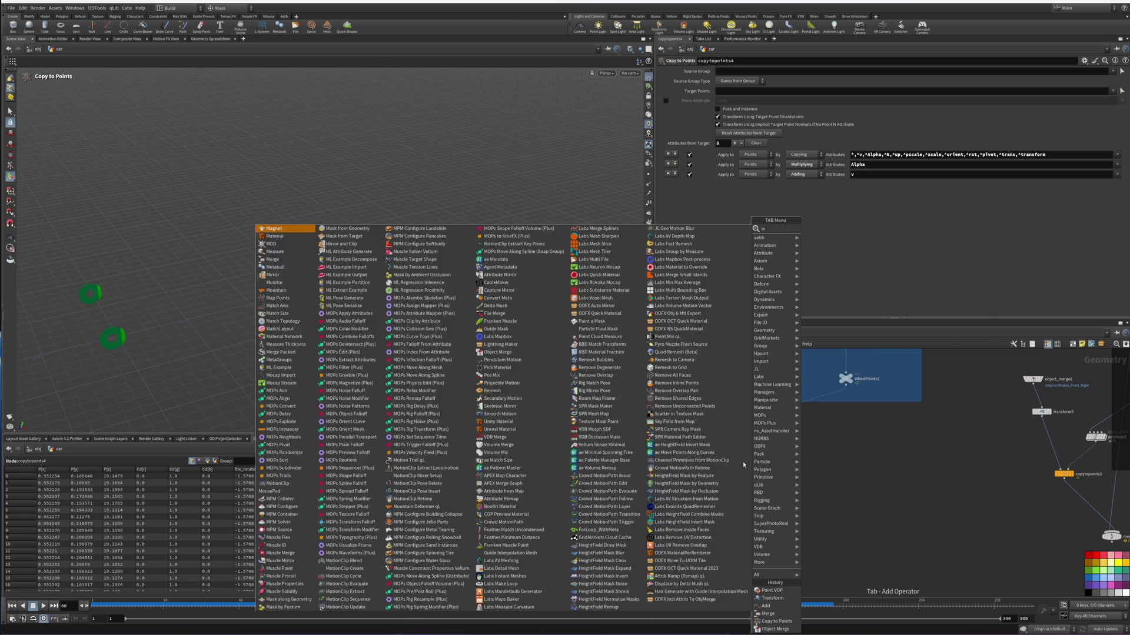
key("Return")
left_click(746, 515)
middle_click_drag(673, 469, 718, 465)
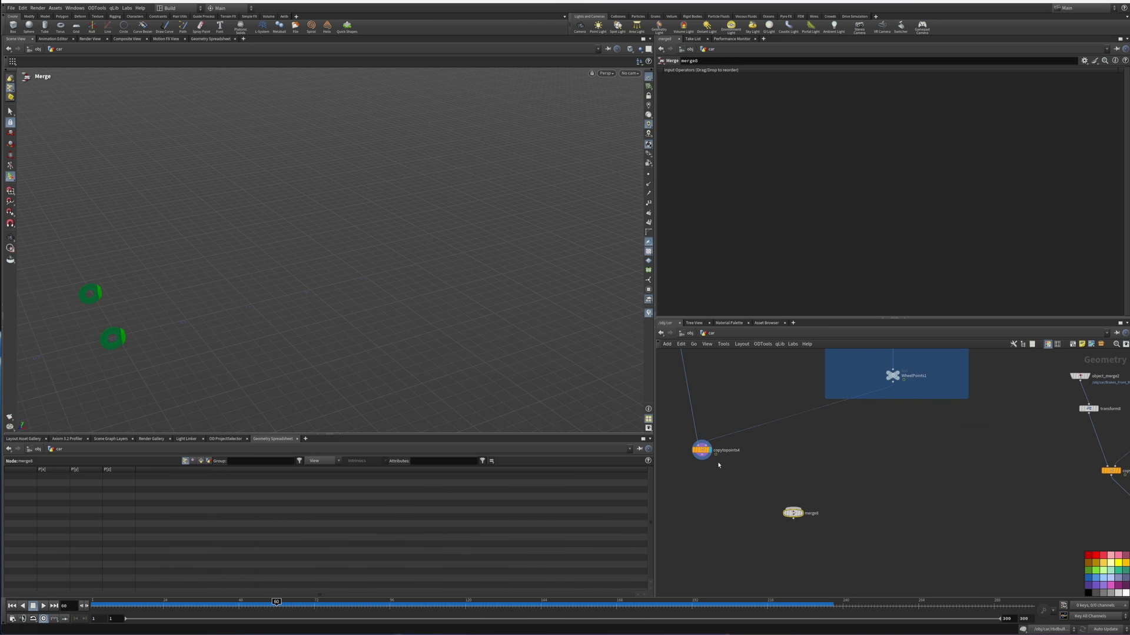
Wire copytopoints4 and rbdcarfollowpath1's first output into the new Merge node.
left_click(707, 460)
left_click(793, 507)
left_click(793, 518)
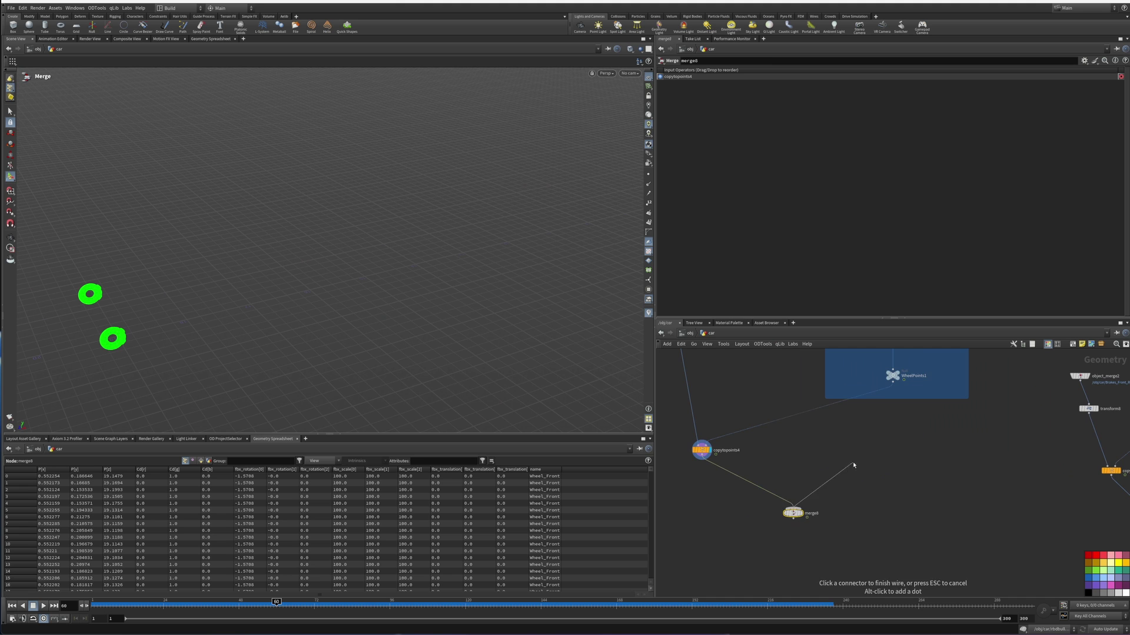
middle_click_drag(865, 341, 806, 408)
left_click(851, 352)
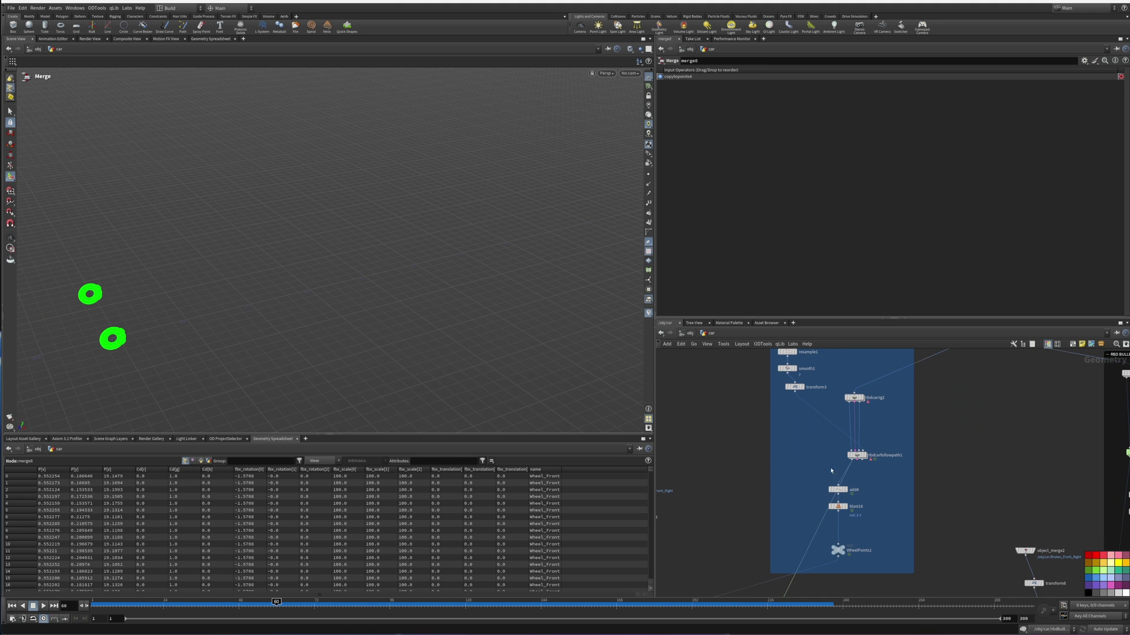
Examine how the brakes sit inside the car's front wheels at frame 60 and further along the animation.
middle_click_drag(103, 370, 353, 284, "alt")
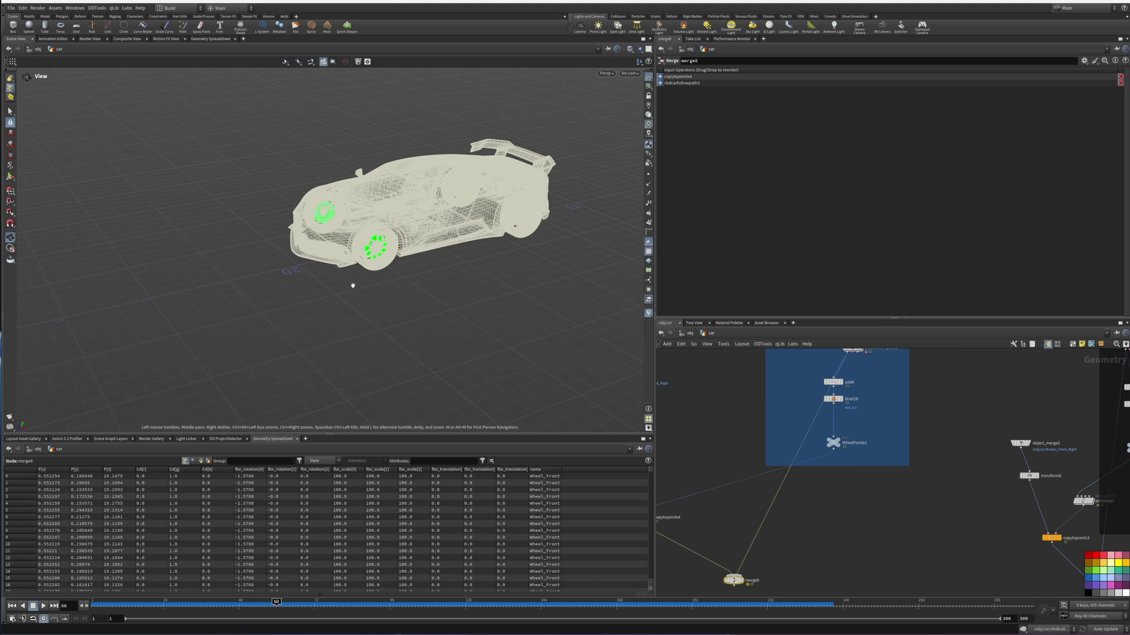
right_click_drag(353, 285, 149, 303, "alt")
left_click_drag(149, 302, 379, 345, "alt")
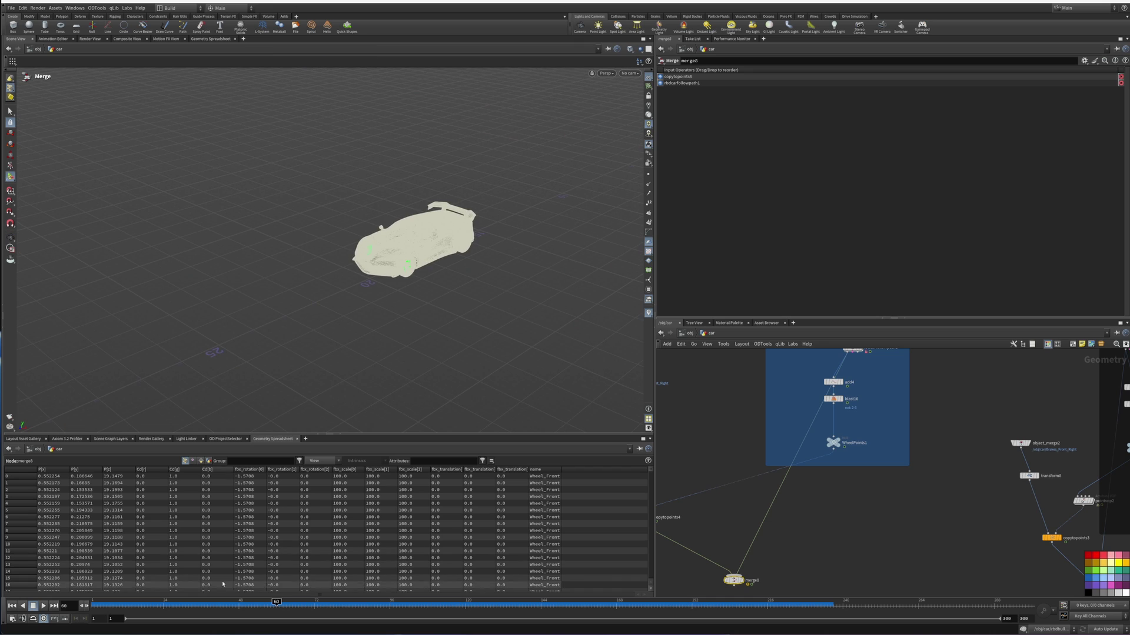
left_click_drag(277, 604, 339, 603)
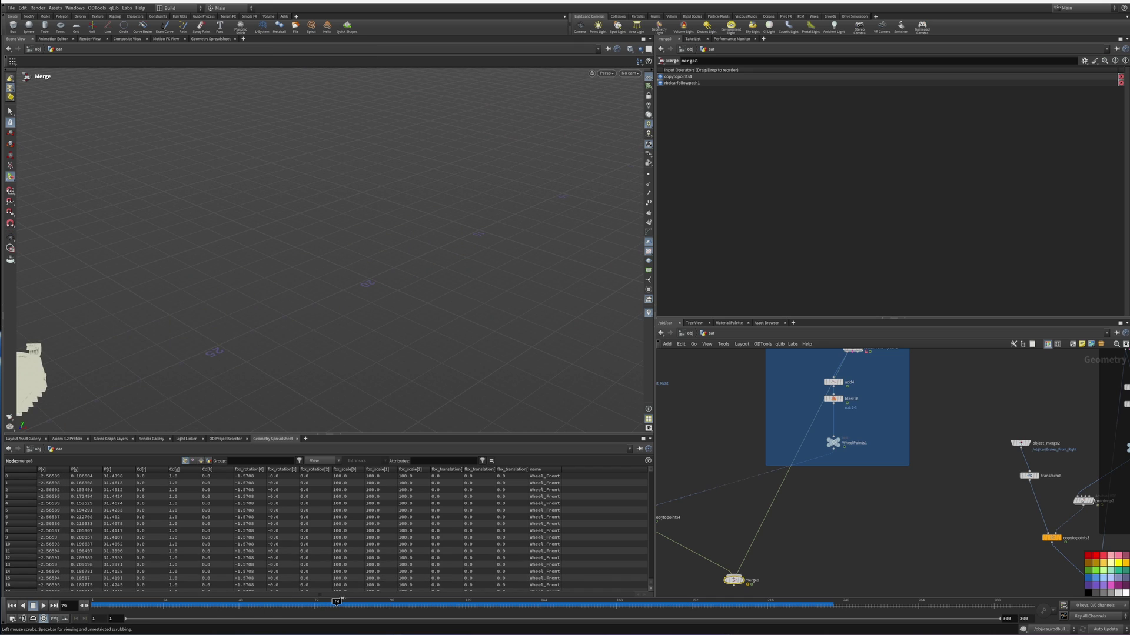
middle_click_drag(88, 359, 351, 254, "alt")
left_click_drag(350, 255, 368, 265, "alt")
right_click_drag(300, 247, 335, 227, "alt")
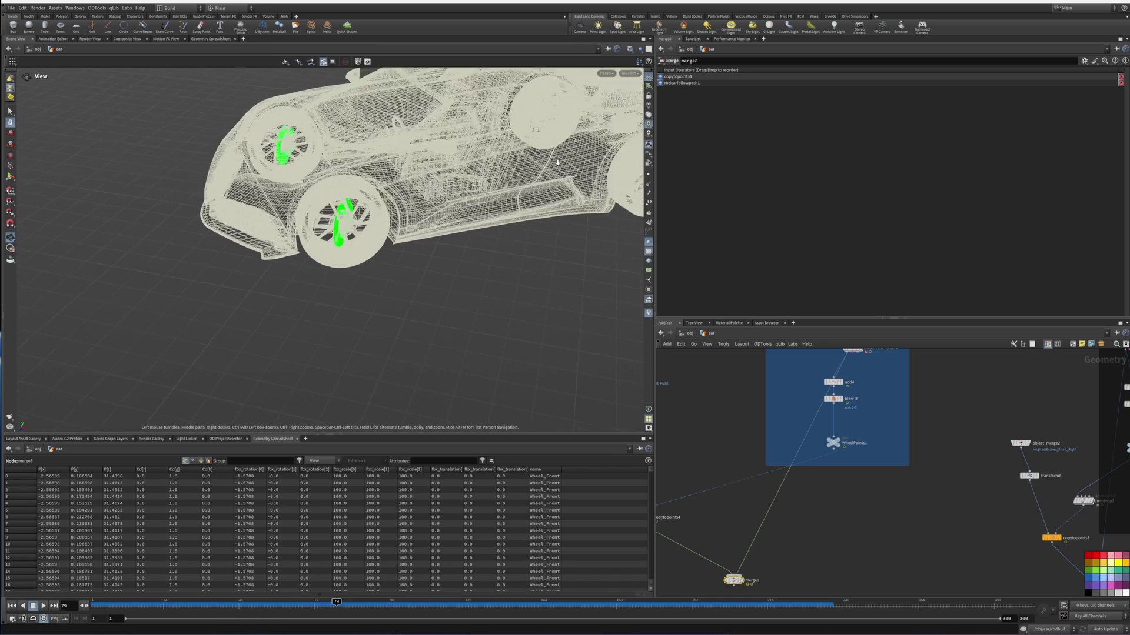
left_click_drag(336, 226, 353, 241, "alt")
right_click_drag(353, 242, 401, 201, "alt")
left_click_drag(401, 201, 504, 254, "alt")
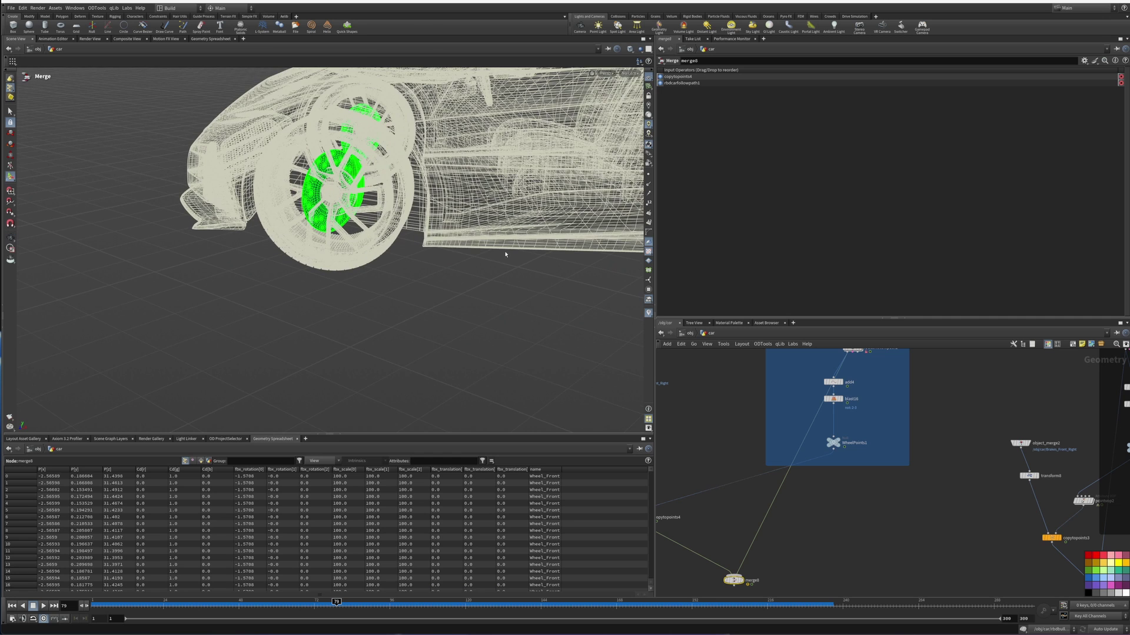
Insert a Trail node between blast16 and the WheelPoints1 null in the blue network box.
scroll(765, 480, "down", 4)
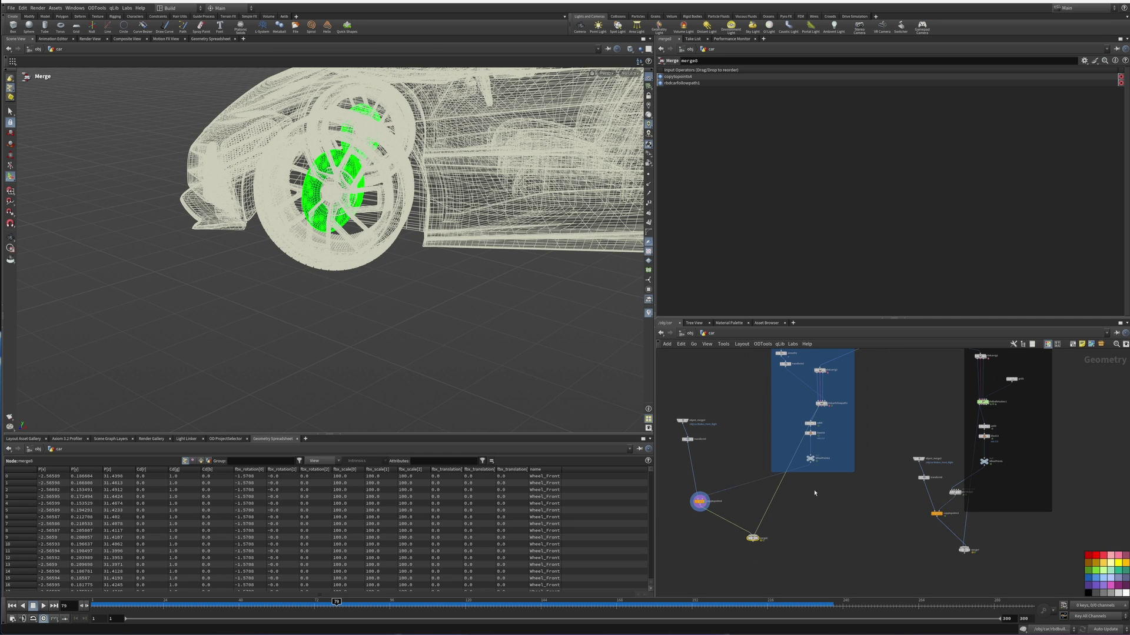
scroll(814, 493, "up", 4)
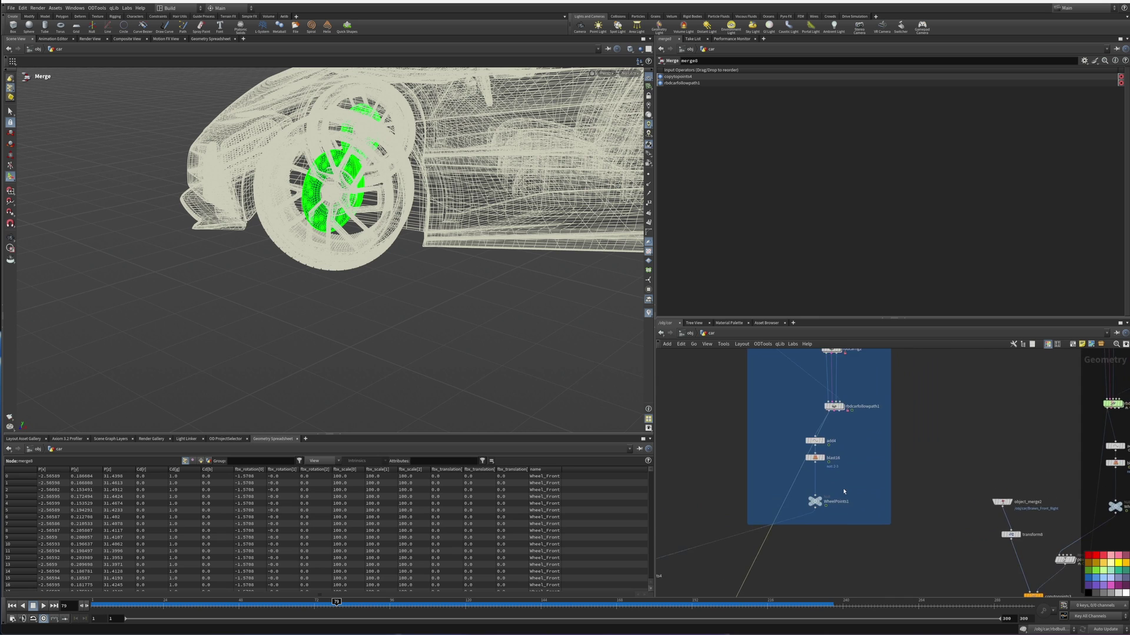
scroll(844, 492, "up", 4)
key("Tab")
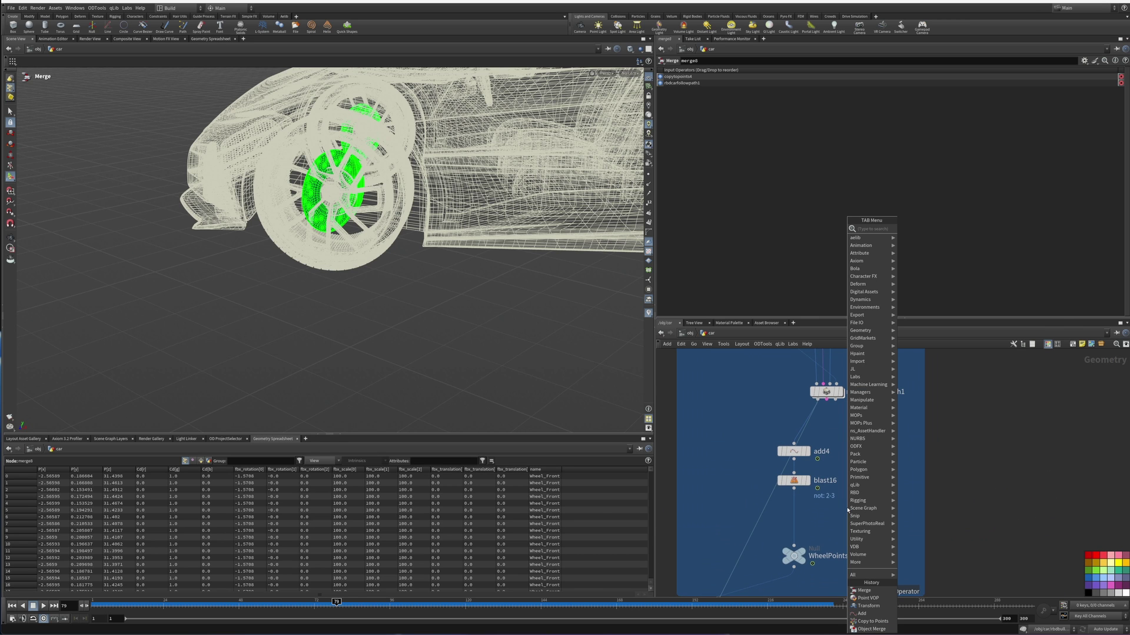
type("trai")
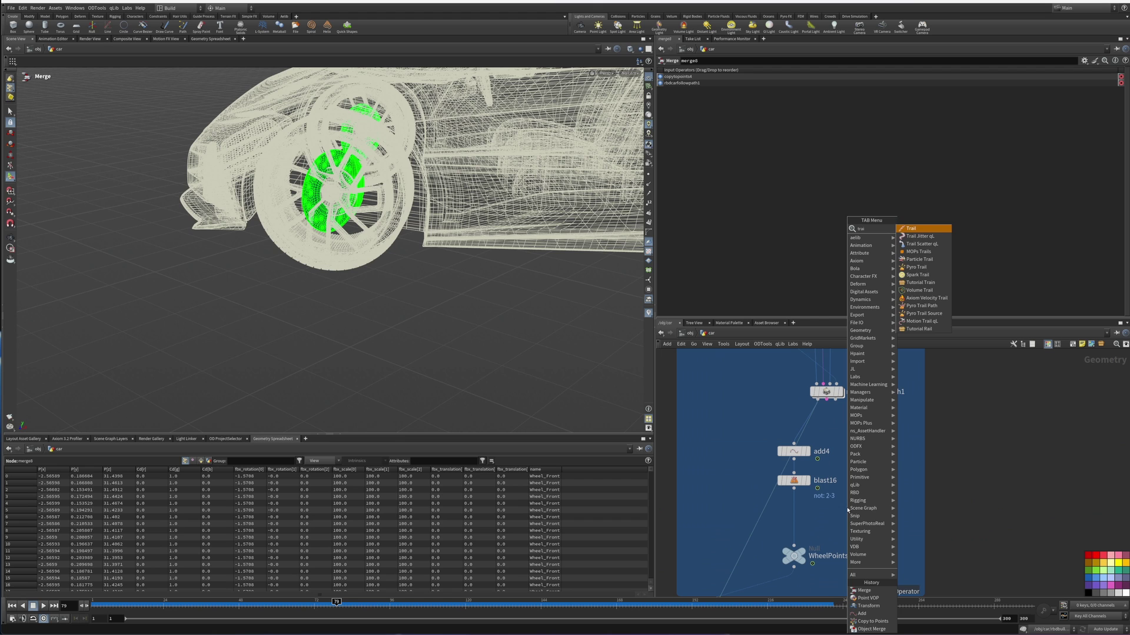
key("Return")
left_click(847, 510)
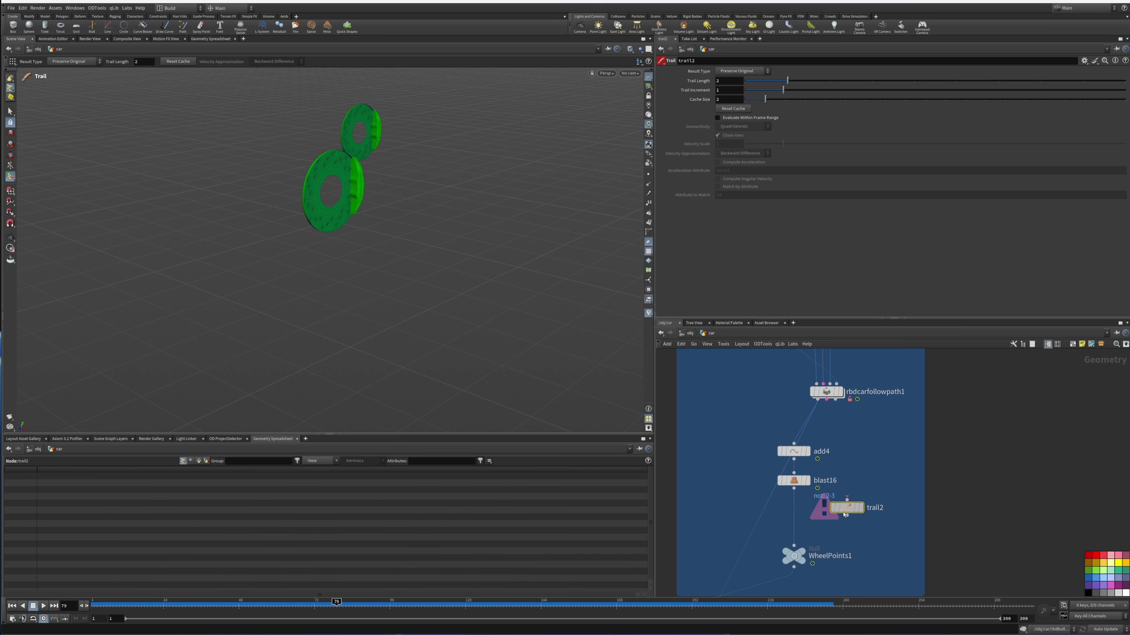
left_click_drag(847, 510, 799, 521)
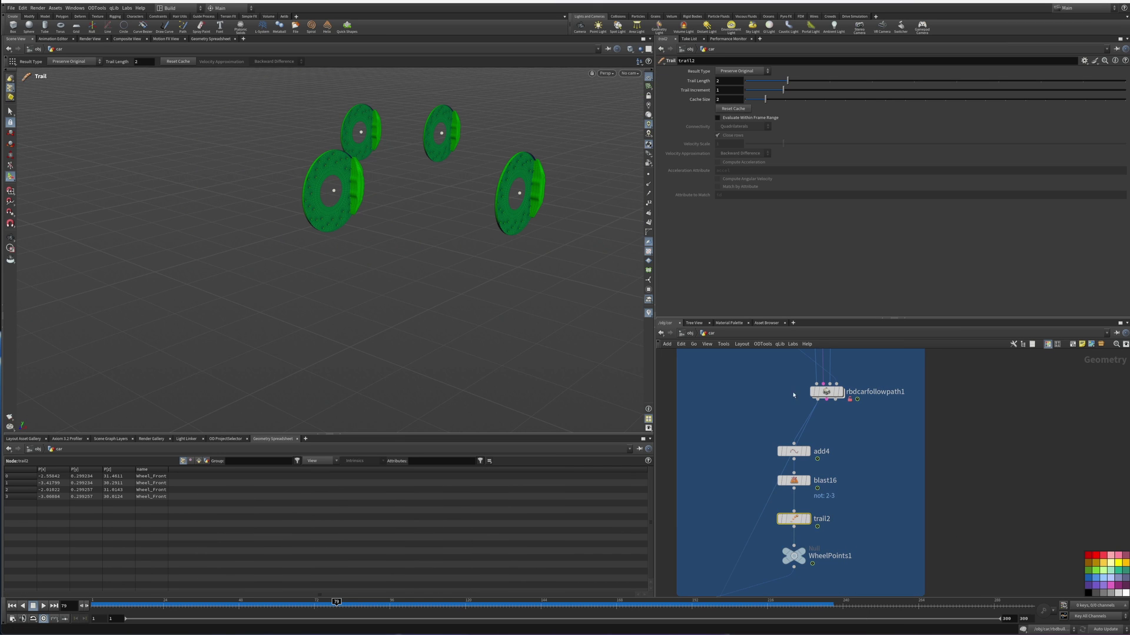
Set the new Trail node's result type to Compute Velocity so the brakes follow the wheel points' direction.
left_click(738, 71)
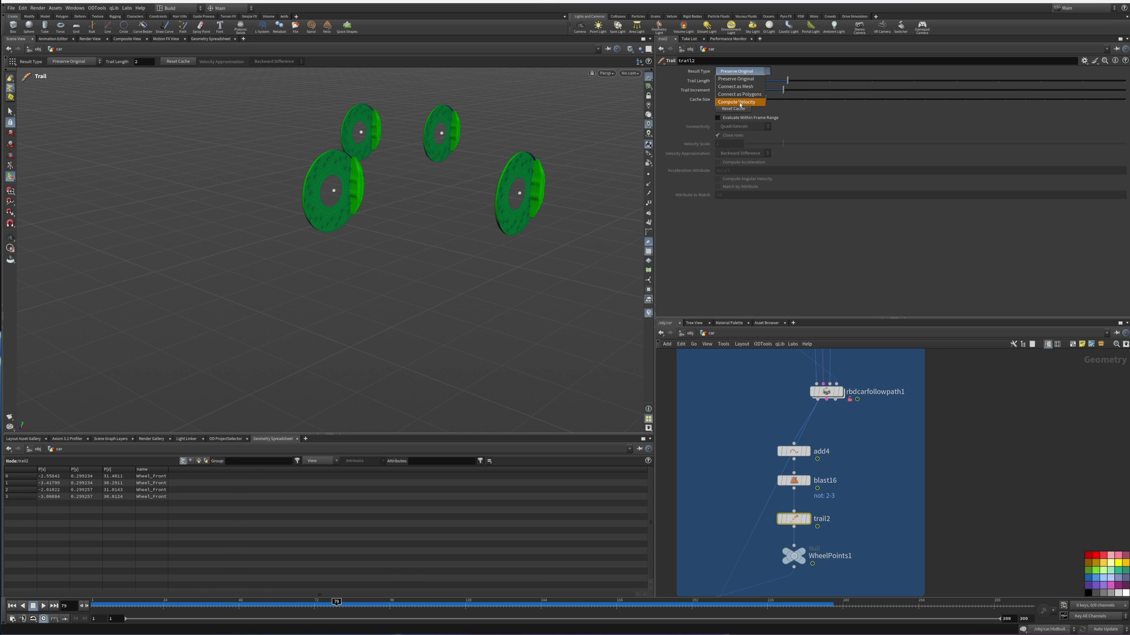
left_click(738, 102)
left_click_drag(518, 306, 338, 310, "alt")
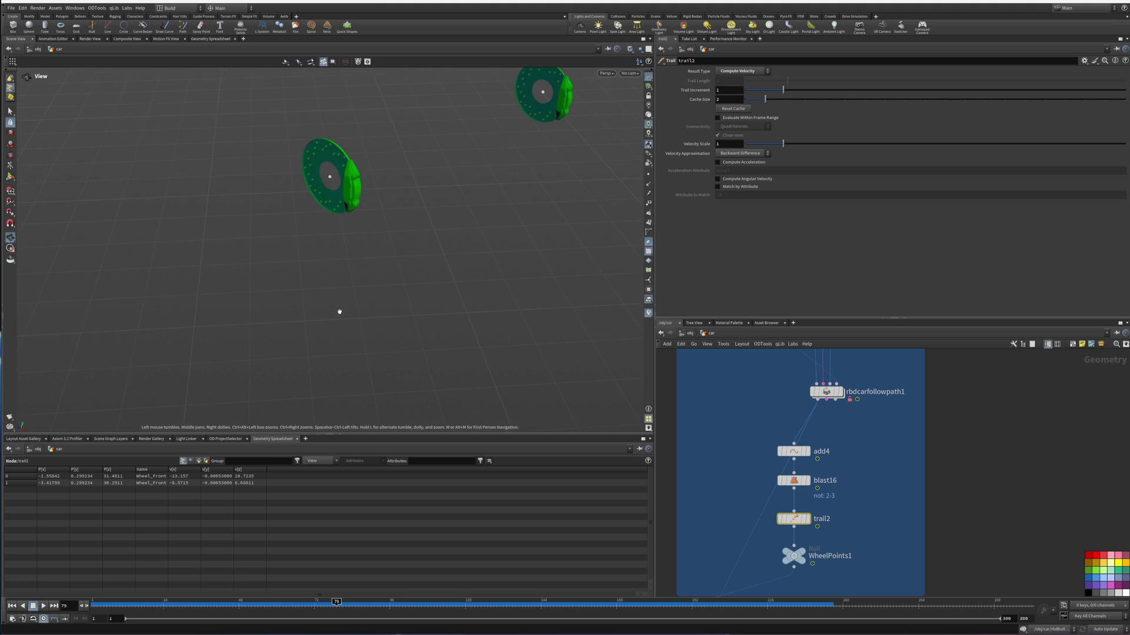
right_click_drag(338, 310, 482, 300, "alt")
left_click_drag(482, 300, 624, 347, "alt")
Display the Merge node that combines the copied brakes with the follow-path car.
middle_click_drag(891, 499, 948, 367)
scroll(949, 367, "down", 5)
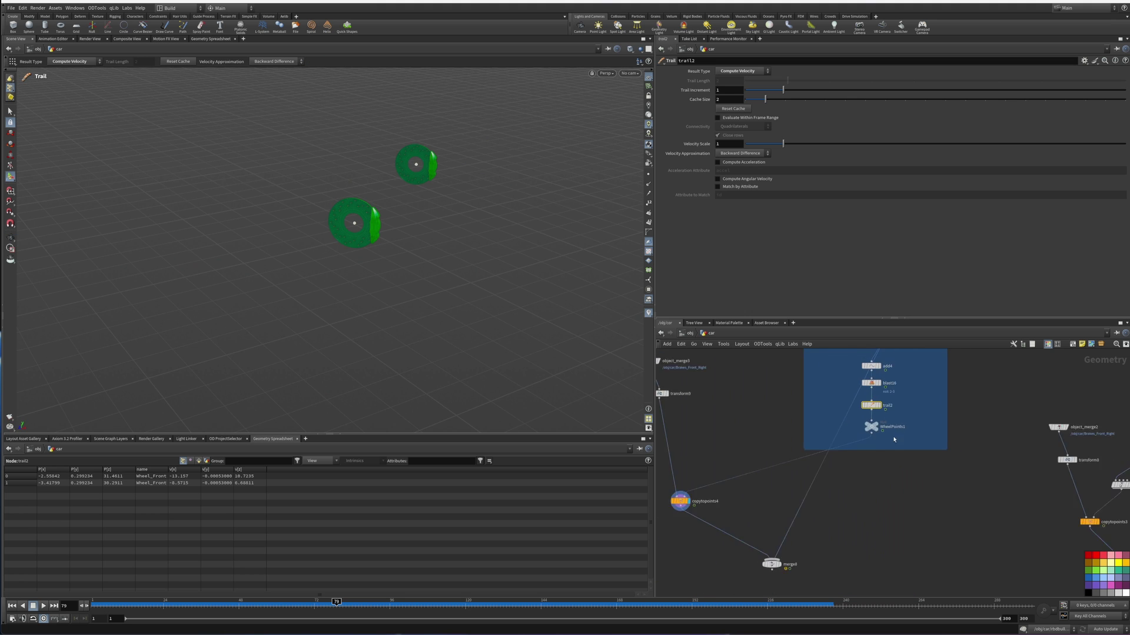
left_click(843, 517)
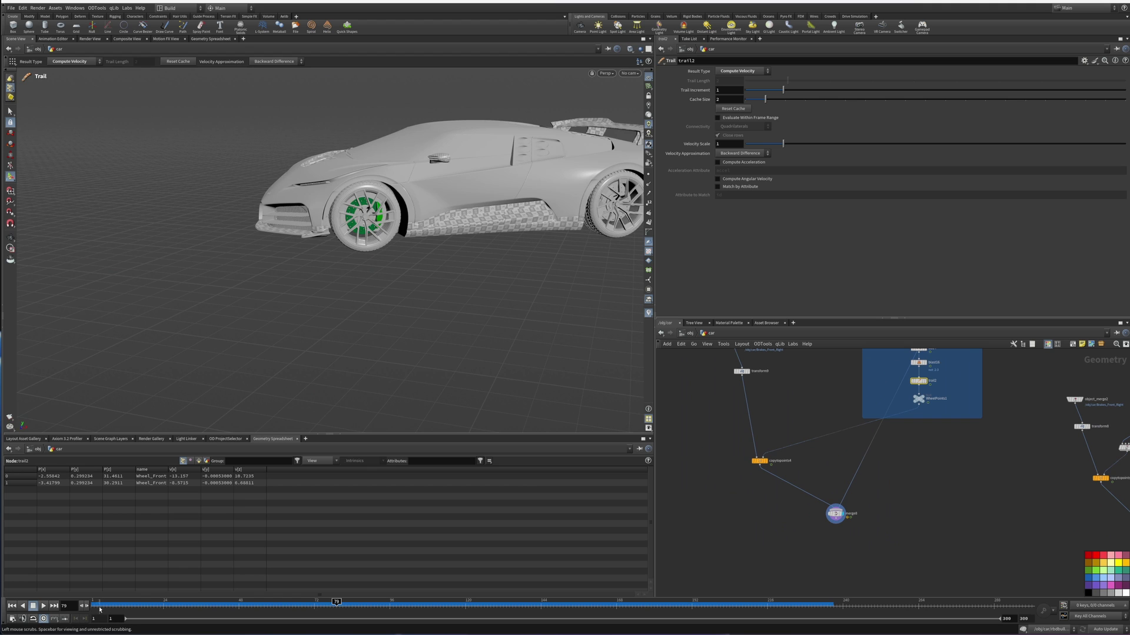
Scrub the merged car animation to frame 87 and examine the front brakes' alignment inside the wheels.
left_click(122, 602)
left_click_drag(254, 593, 346, 575)
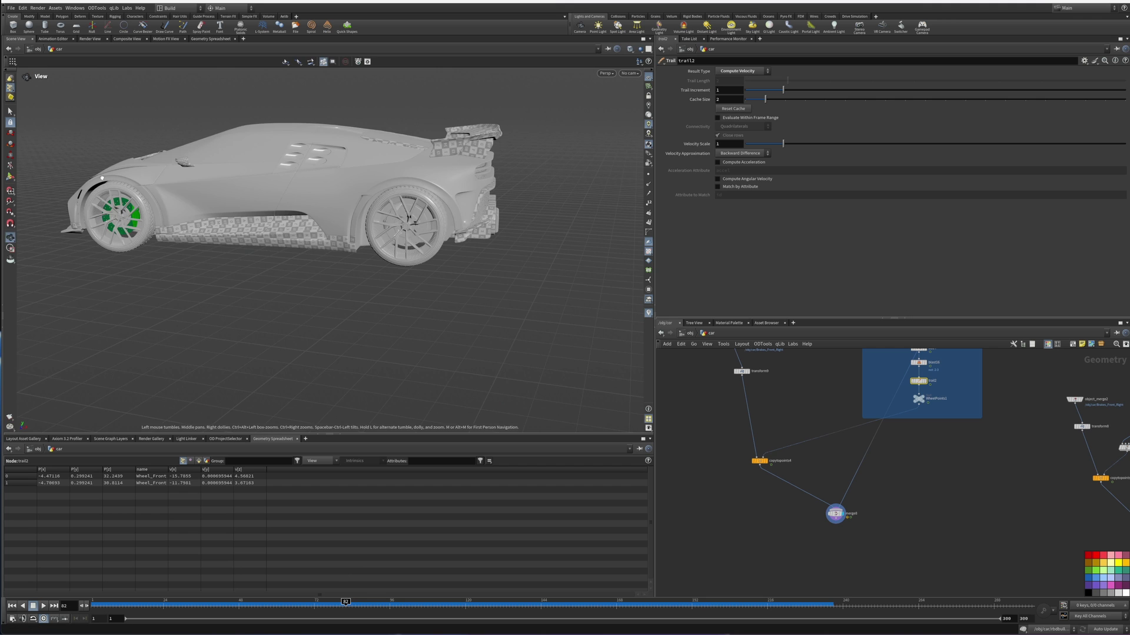
middle_click_drag(112, 248, 350, 268, "alt")
left_click_drag(283, 268, 327, 270, "alt")
key("Return")
left_click_drag(268, 601, 361, 591)
key("Escape")
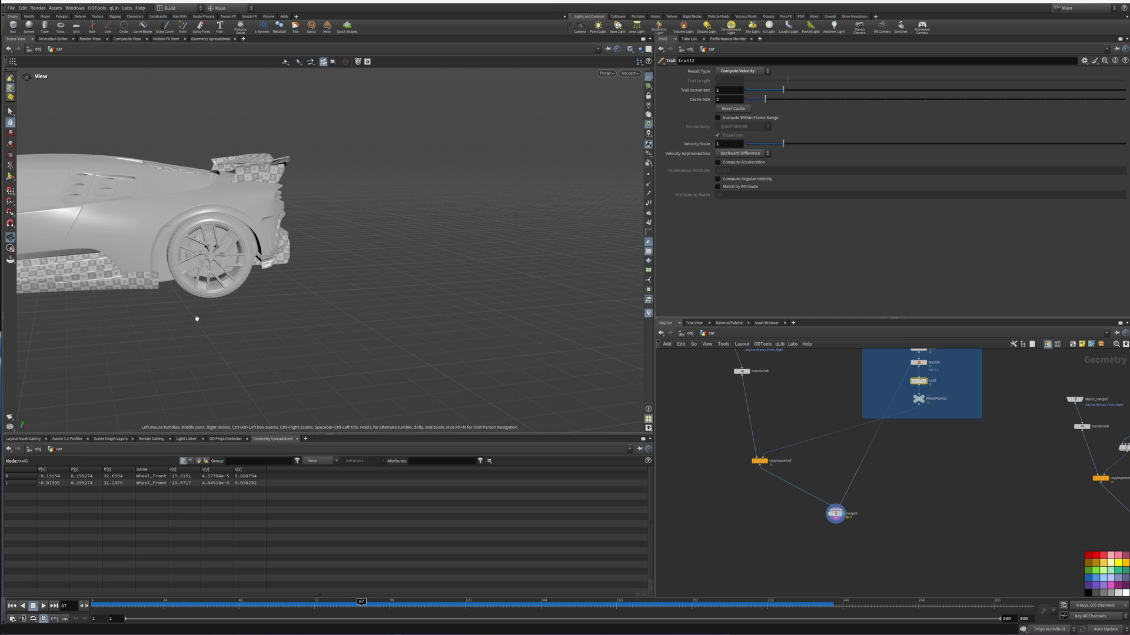
left_click_drag(197, 317, 295, 430)
key("Return")
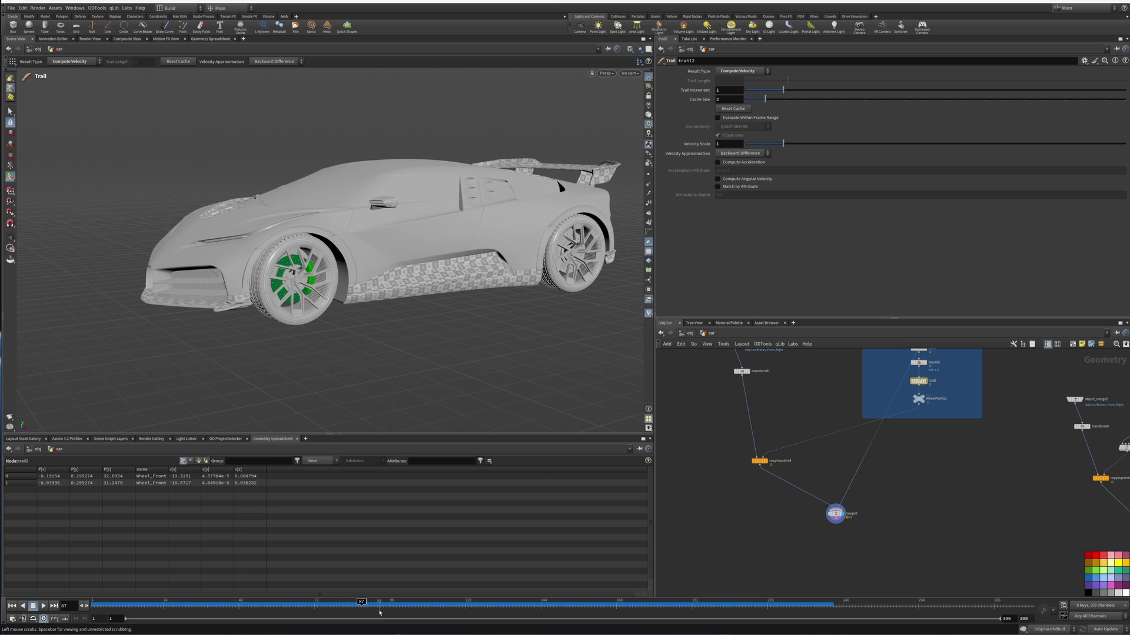
Go back to frame 71 and inspect the front wheel's brake disc and caliper from several angles.
left_click_drag(384, 606, 312, 612)
key("space")
left_click_drag(524, 227, 306, 182)
right_click_drag(412, 176, 559, 173)
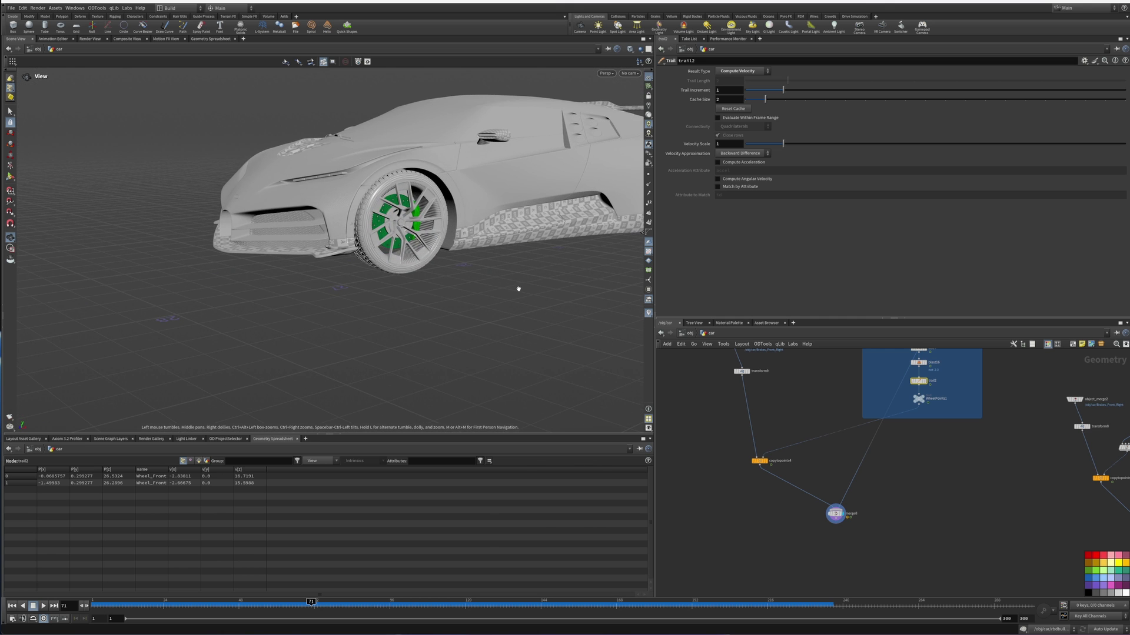
key("Return")
key("space")
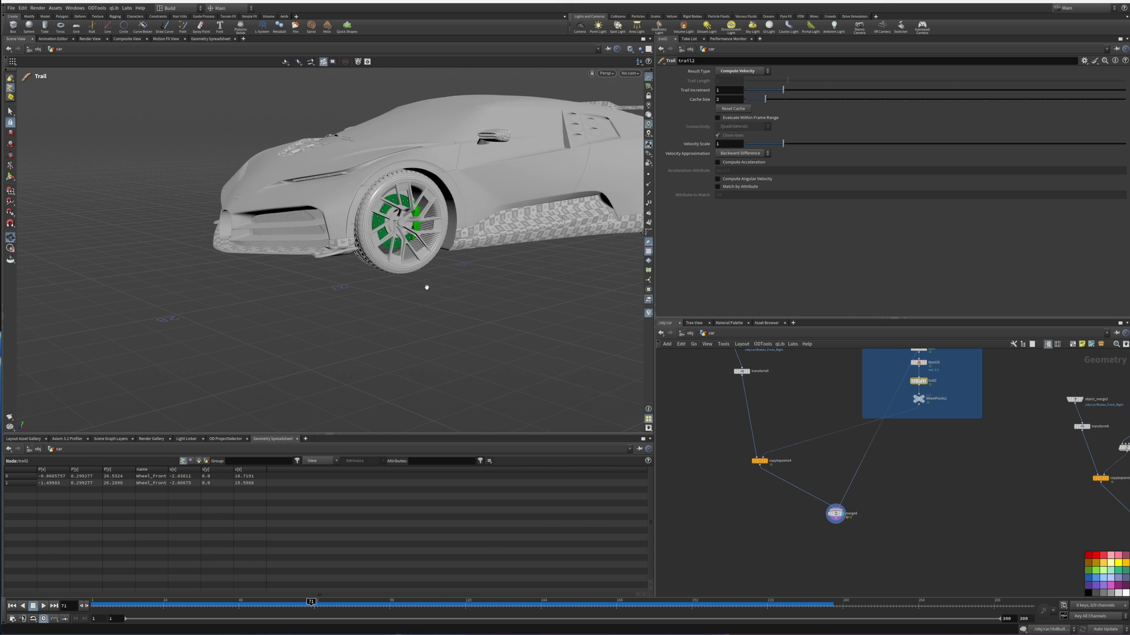
left_click_drag(426, 285, 408, 240)
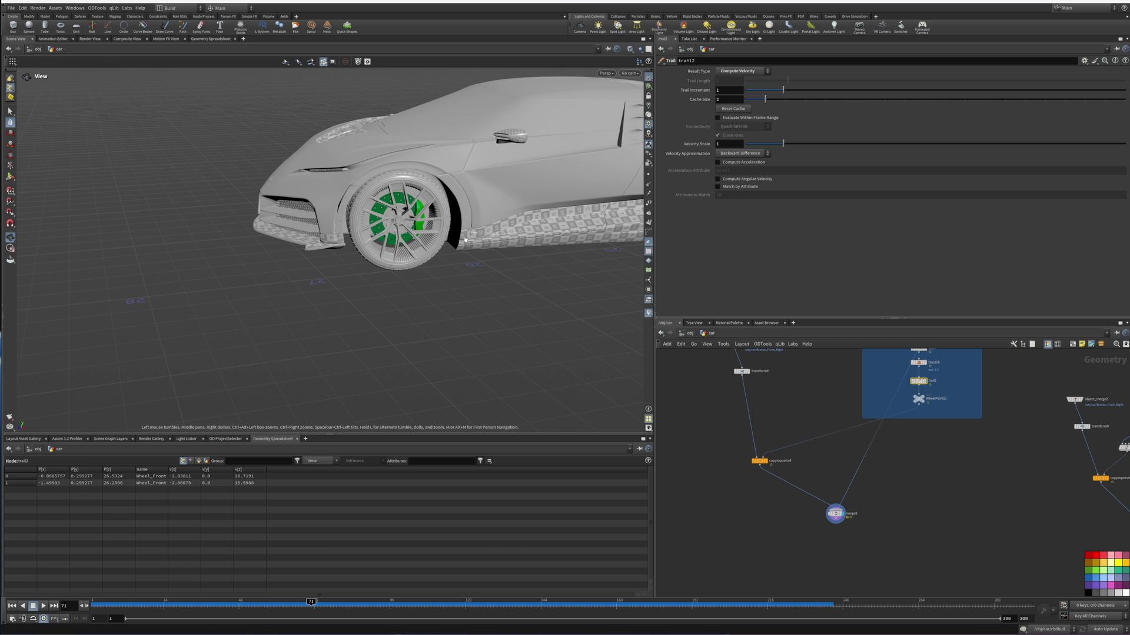
right_click_drag(447, 384, 461, 277)
middle_click_drag(462, 277, 371, 297)
right_click_drag(371, 297, 376, 340)
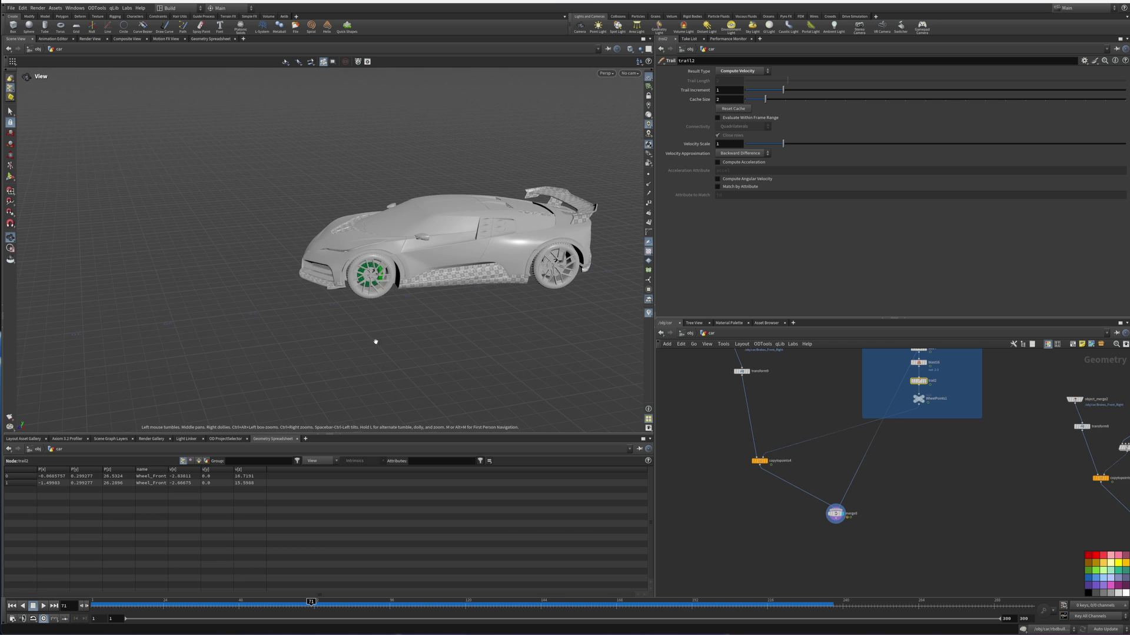
middle_click_drag(438, 347, 383, 355)
right_click_drag(383, 356, 393, 351)
left_click_drag(394, 350, 365, 373)
Scrub through frame 160 to frame 197 and examine the brake inside the car's front wheel up close.
key("Return")
left_click(324, 601)
left_click_drag(324, 602, 474, 602)
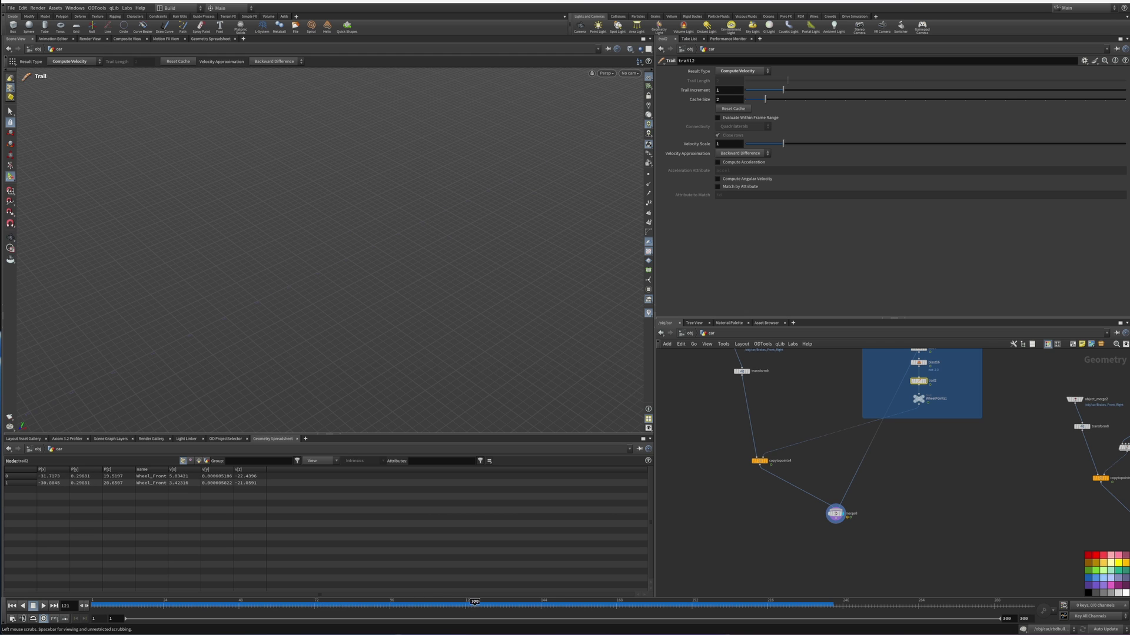
left_click_drag(572, 592, 591, 594)
key("Escape")
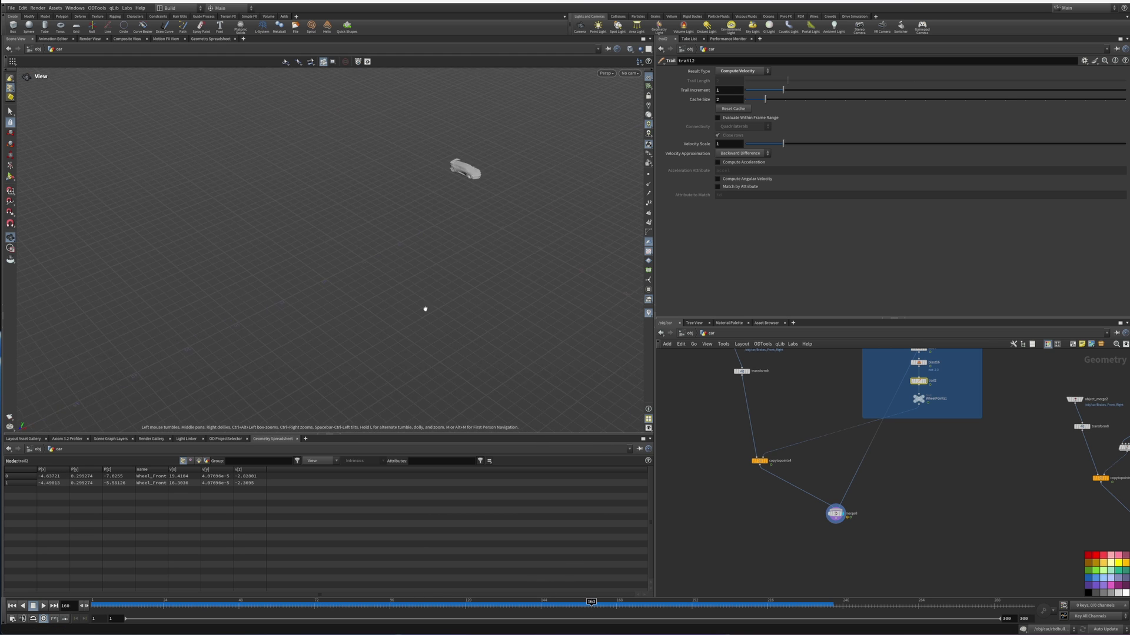
key("Return")
left_click_drag(592, 602, 710, 602)
key("Escape")
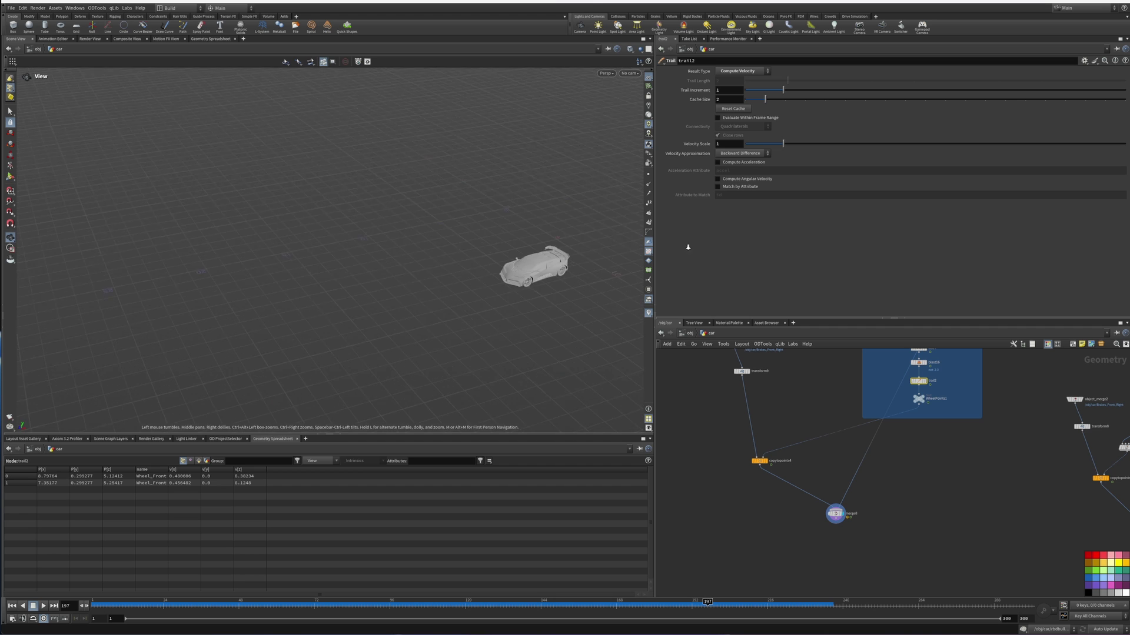
scroll(500, 235, "up", 10)
left_click_drag(498, 225, 447, 218)
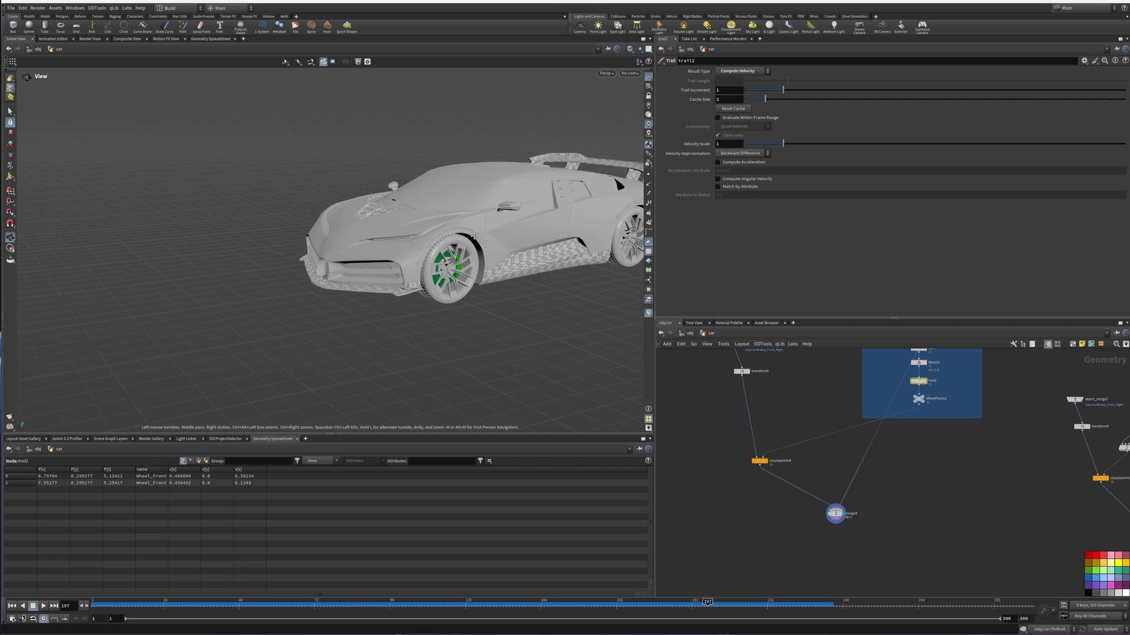
scroll(498, 229, "up", 4)
middle_click_drag(498, 235, 442, 217)
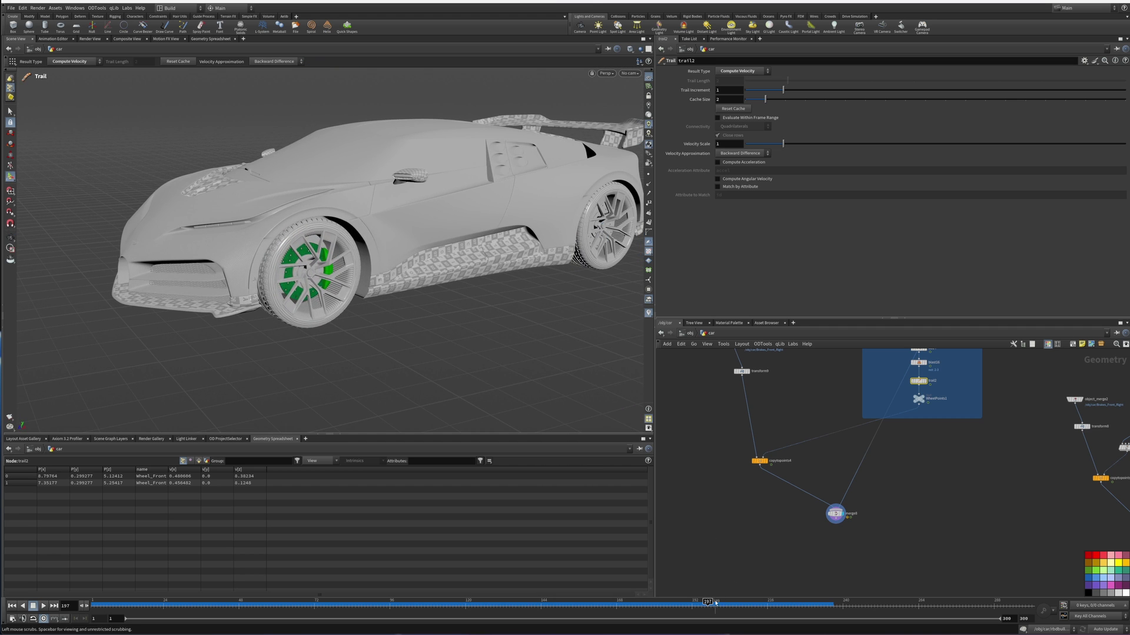
Scrub through frame 202 to frame 211 and inspect the brake inside the car's front wheel from several angles.
left_click_drag(716, 603, 724, 603)
key("space")
scroll(330, 265, "down", 3)
middle_click_drag(195, 312, 488, 240)
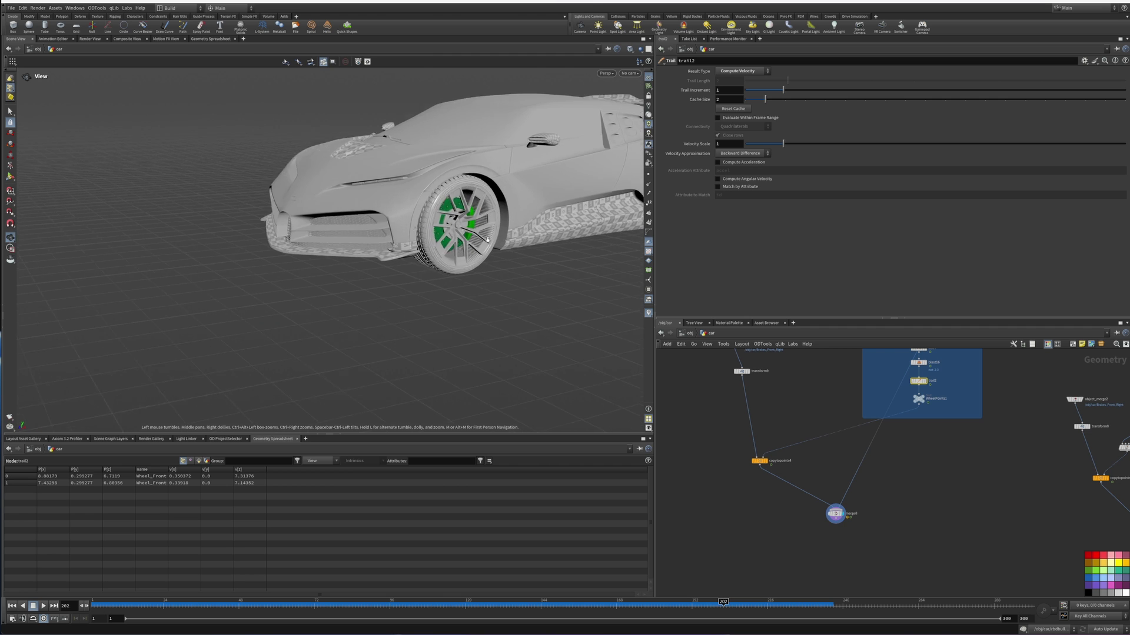
left_click_drag(487, 240, 518, 242)
key("Return")
left_click_drag(734, 604, 751, 603)
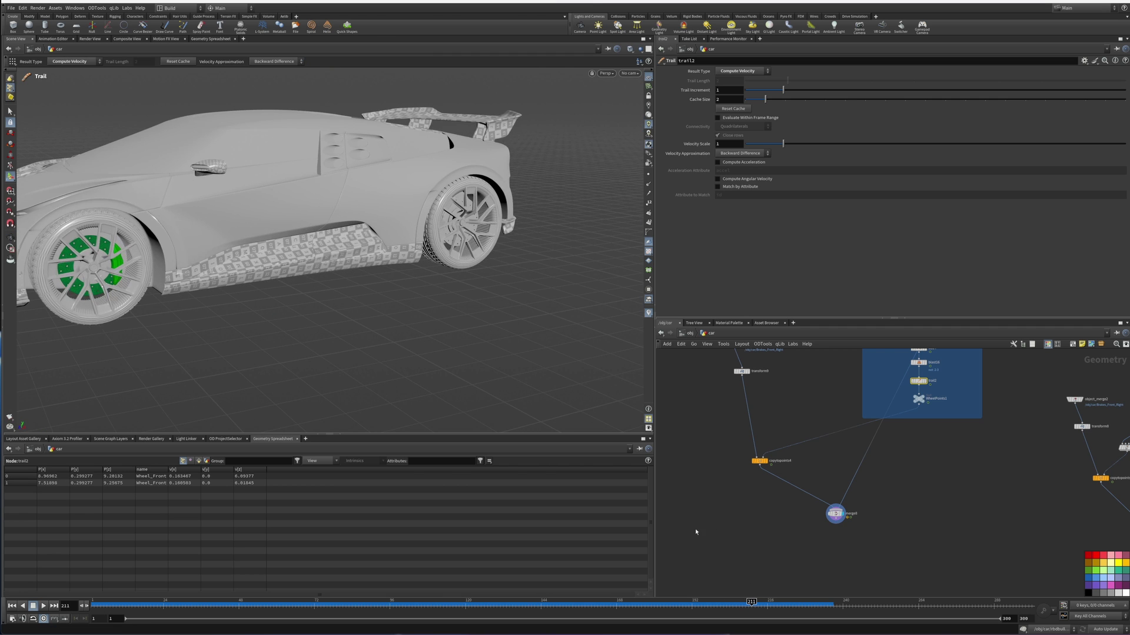
key("space")
middle_click_drag(371, 227, 518, 227)
right_click_drag(517, 226, 302, 284)
left_click_drag(302, 284, 503, 240)
key("Return")
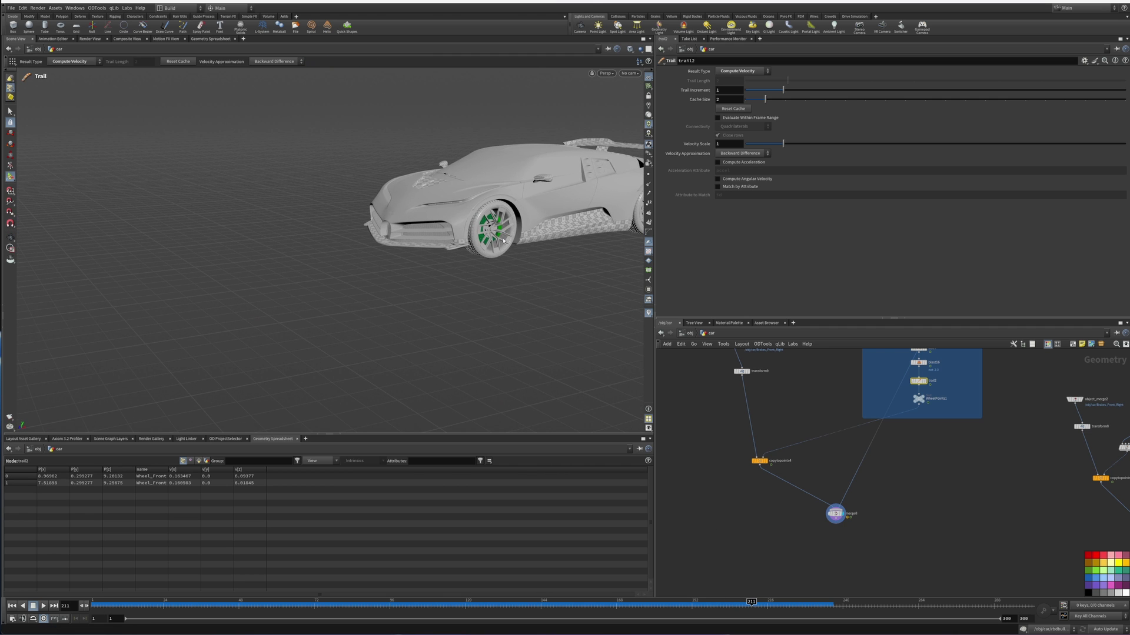
Scrub ahead to frame 291, examine the front wheel's brake up close, and go back to frame 277.
left_click_drag(768, 602, 1003, 602)
key("space")
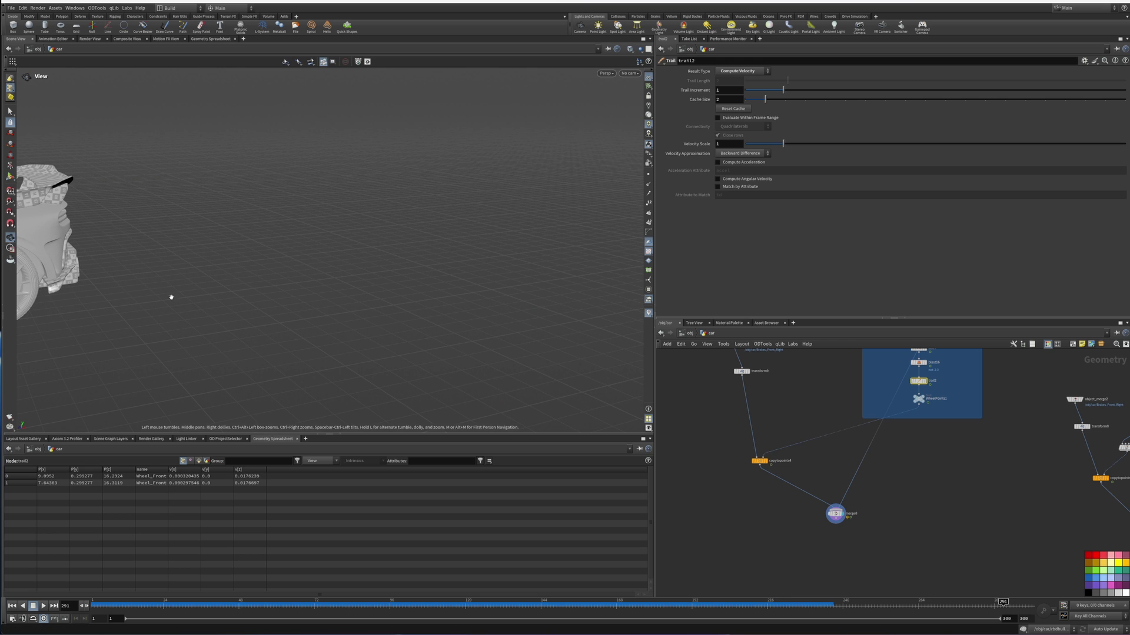
middle_click_drag(171, 297, 489, 232)
middle_click_drag(390, 257, 385, 258)
key("Return")
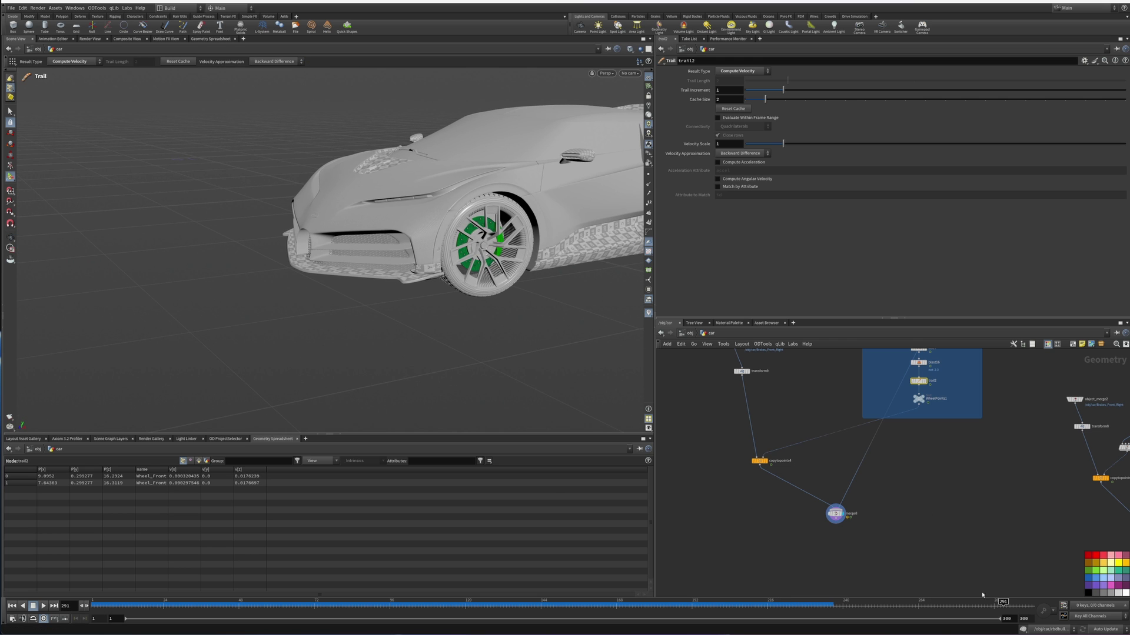
left_click_drag(1002, 605, 958, 606)
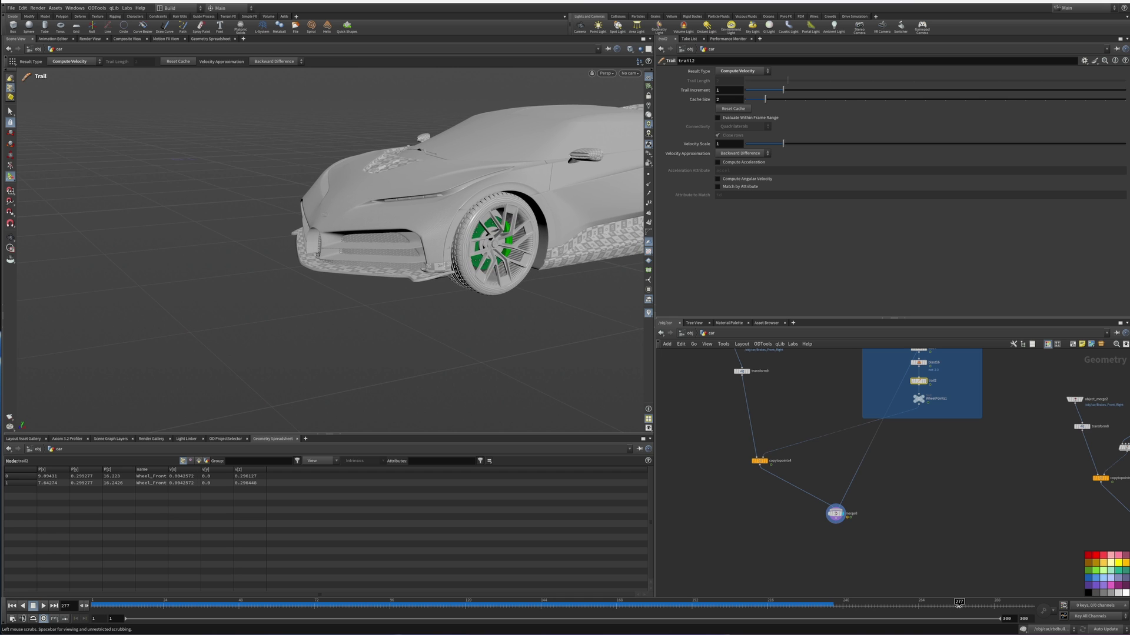
Add a Time Shift node below the Merge of the brakes and follow-path car, and display it.
middle_click_drag(887, 532, 877, 493)
key("Tab")
mouse_move(849, 510)
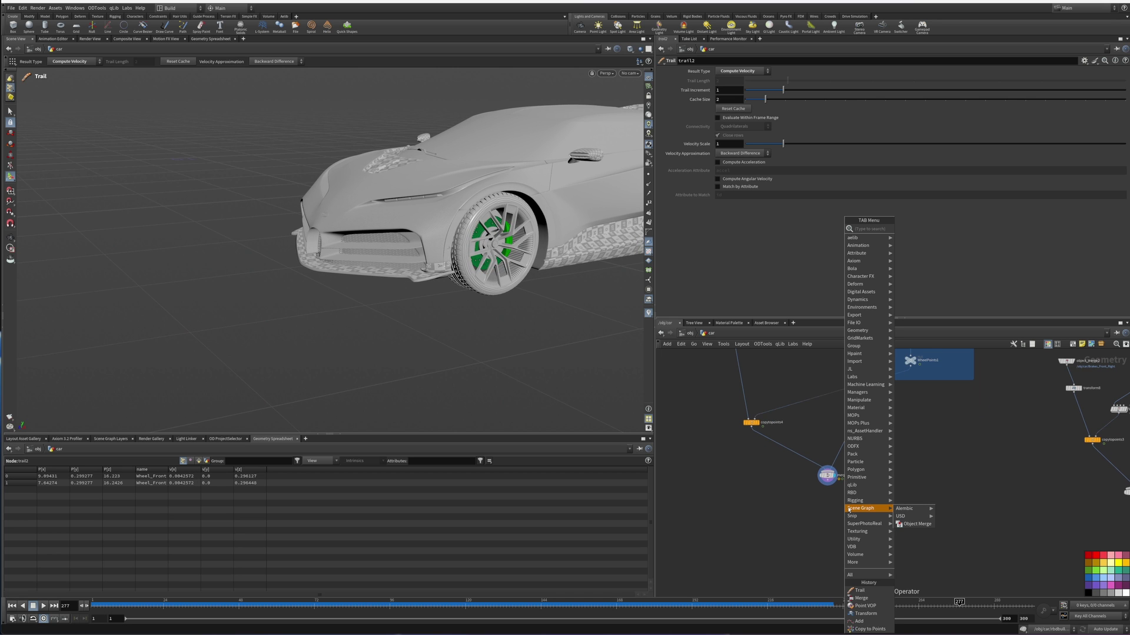
type("time")
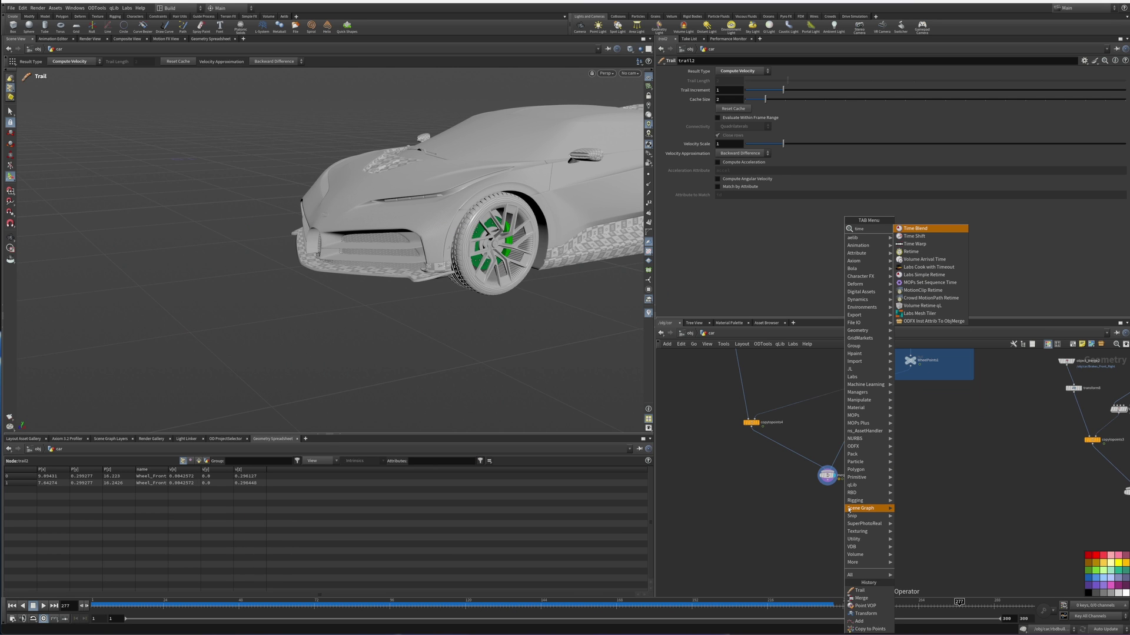
key("Return")
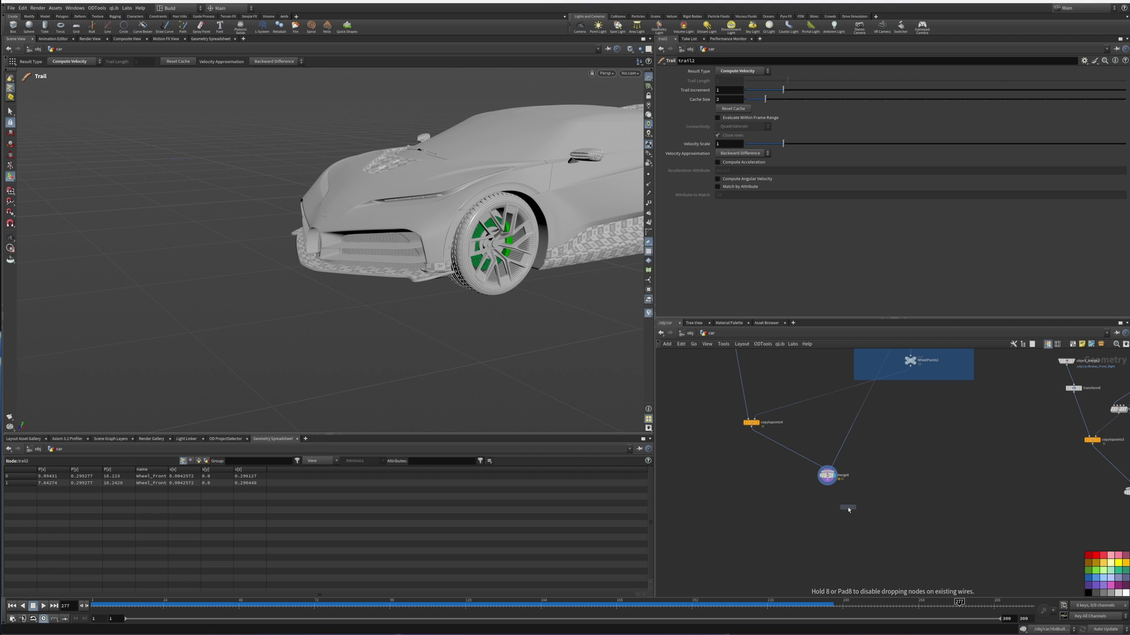
left_click(817, 523)
scroll(817, 522, "up", 3)
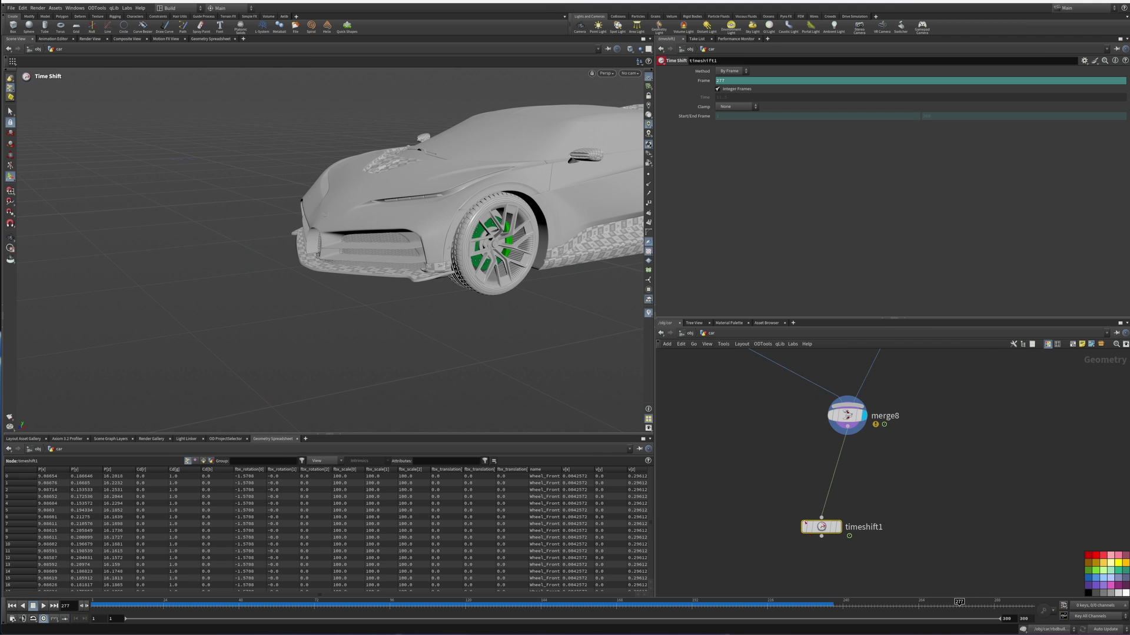
left_click(838, 532)
left_click_drag(822, 528, 848, 519)
left_click_drag(886, 488, 736, 569)
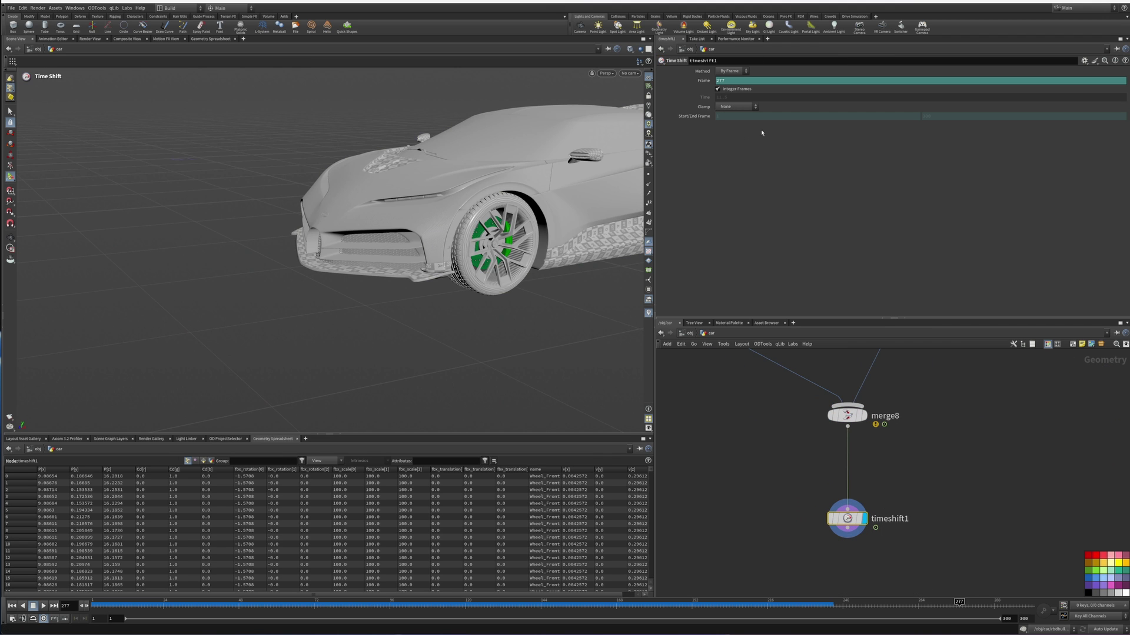
Replace the Time Shift's frame expression with keyframes of 285 at frame 285 and 1 at frame 1.
left_click_drag(960, 600, 987, 591)
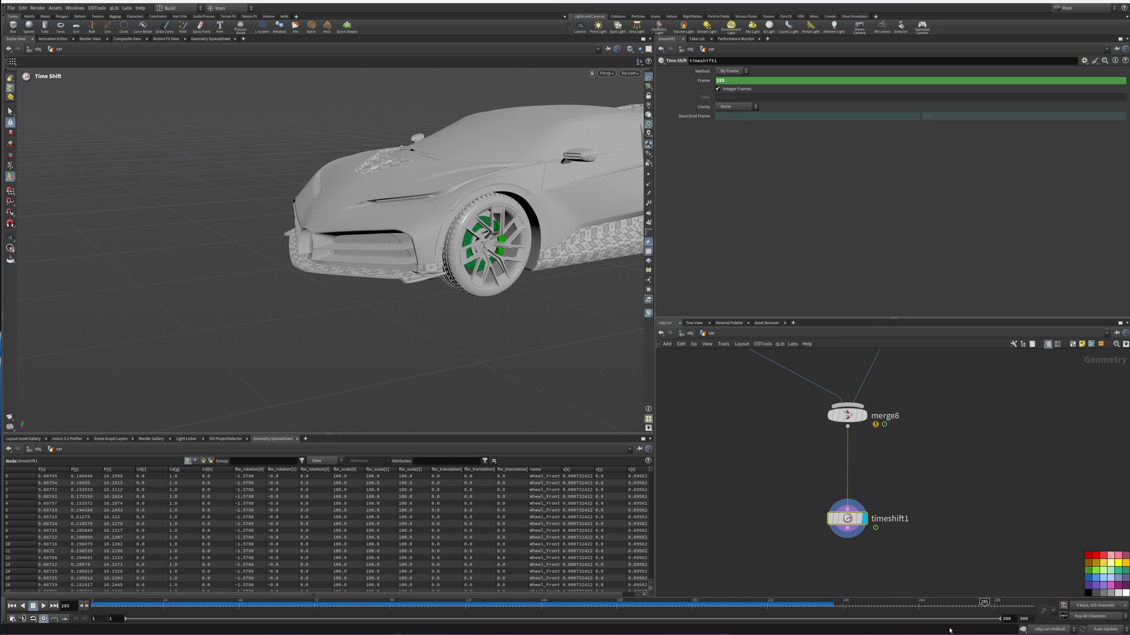
right_click(703, 79)
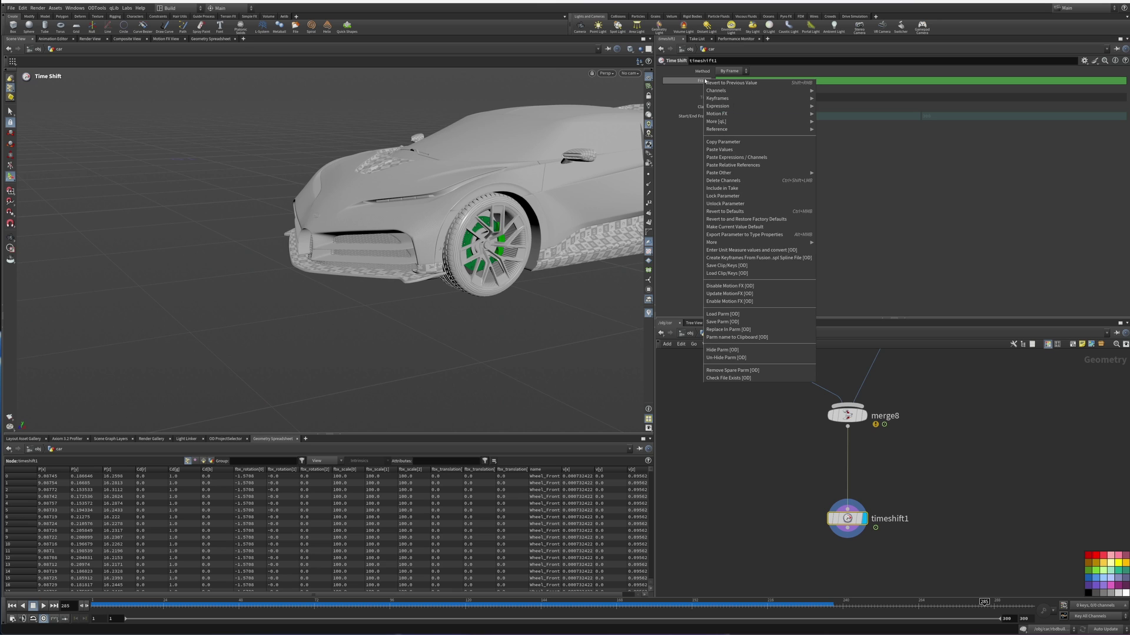
left_click(716, 182)
left_click(704, 81, "alt")
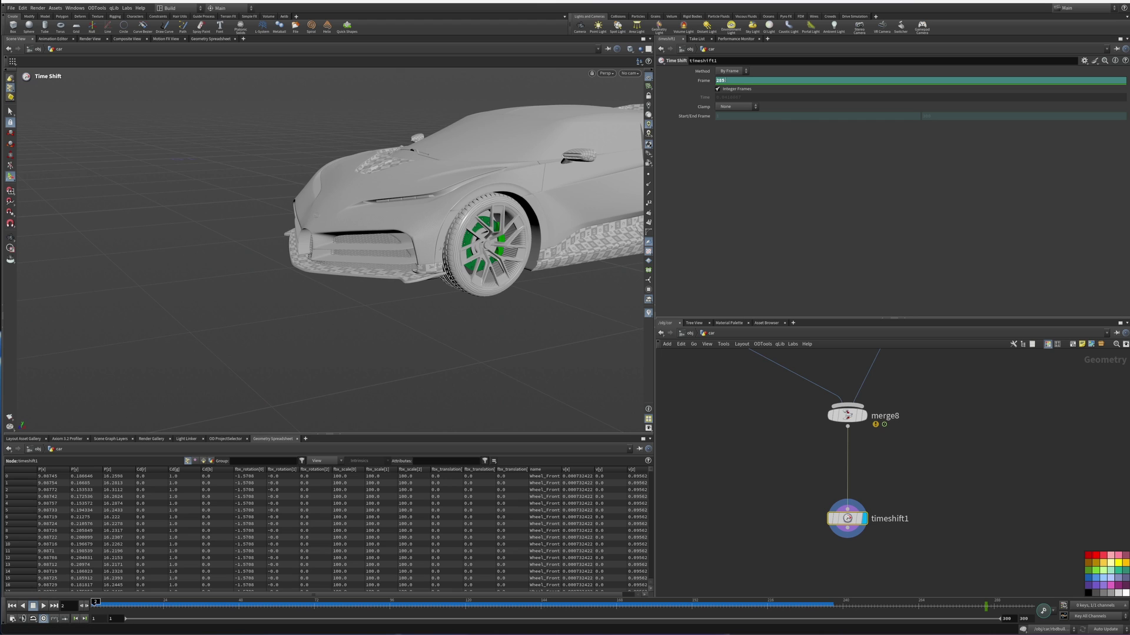
left_click(93, 605)
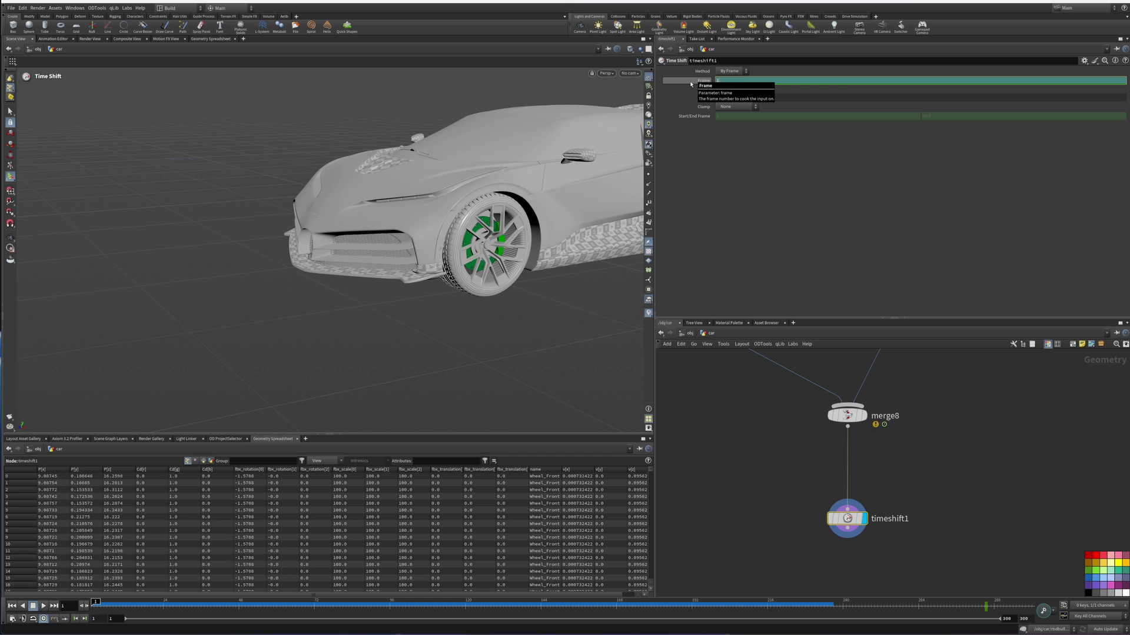
key("Return")
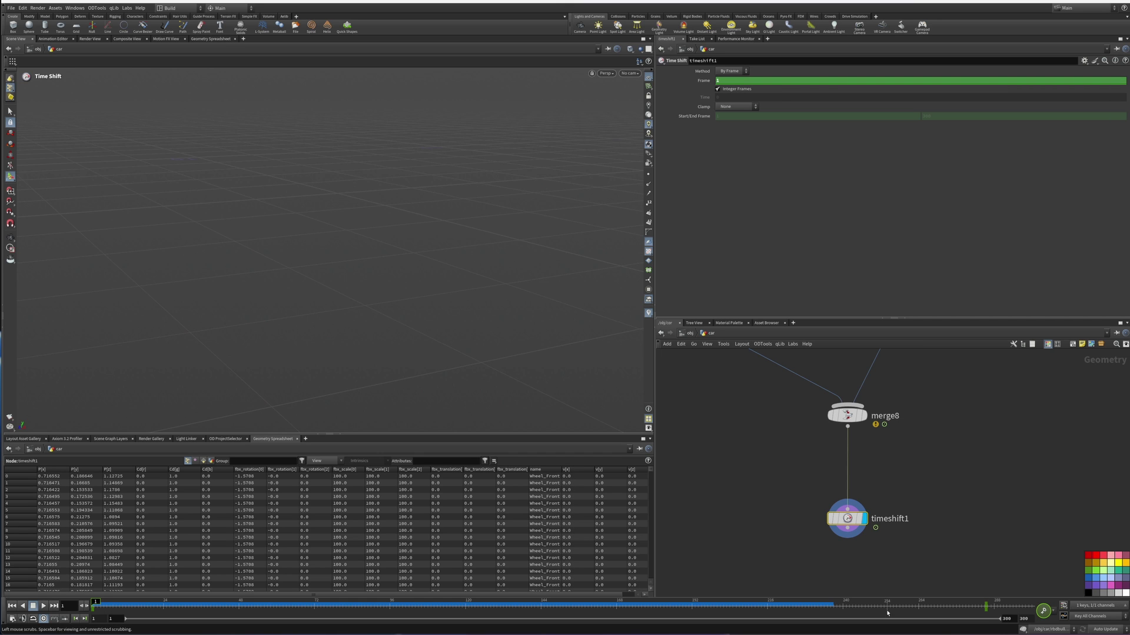
Scrub the time-shifted animation to frame 280 and view the whole car from the front.
left_click_drag(823, 604, 968, 605)
key("Escape")
left_click_drag(496, 306, 402, 300)
right_click_drag(402, 299, 353, 265)
Review the RBD Car Follow Path and RBD Bullet Solver branches in the network and the brake in the car's front wheel.
scroll(893, 467, "down", 6)
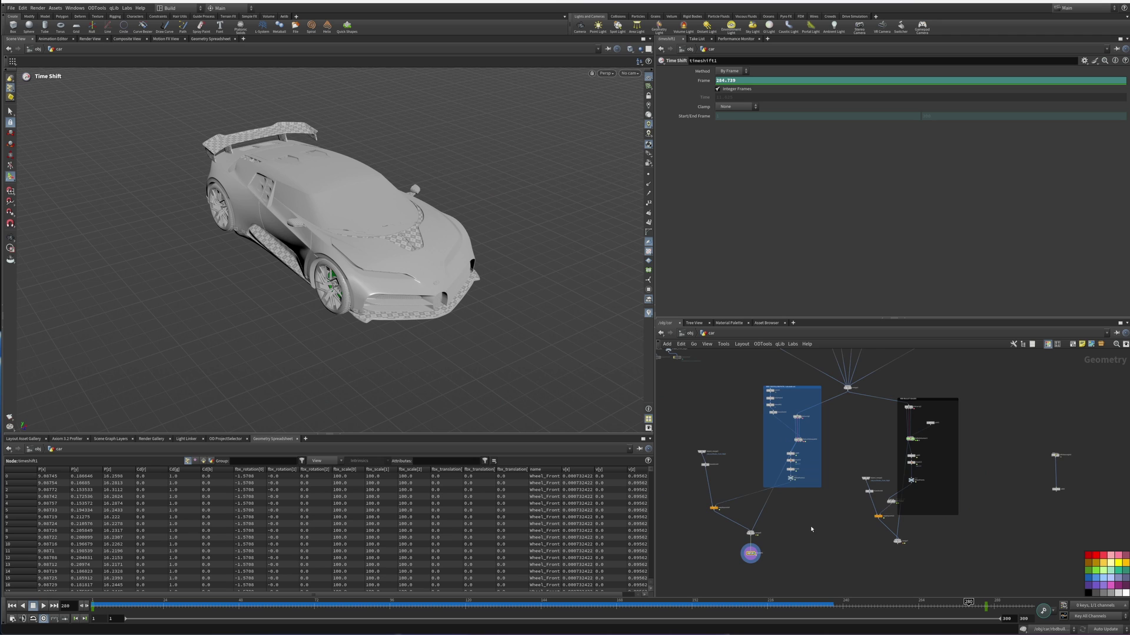
scroll(824, 527, "up", 3)
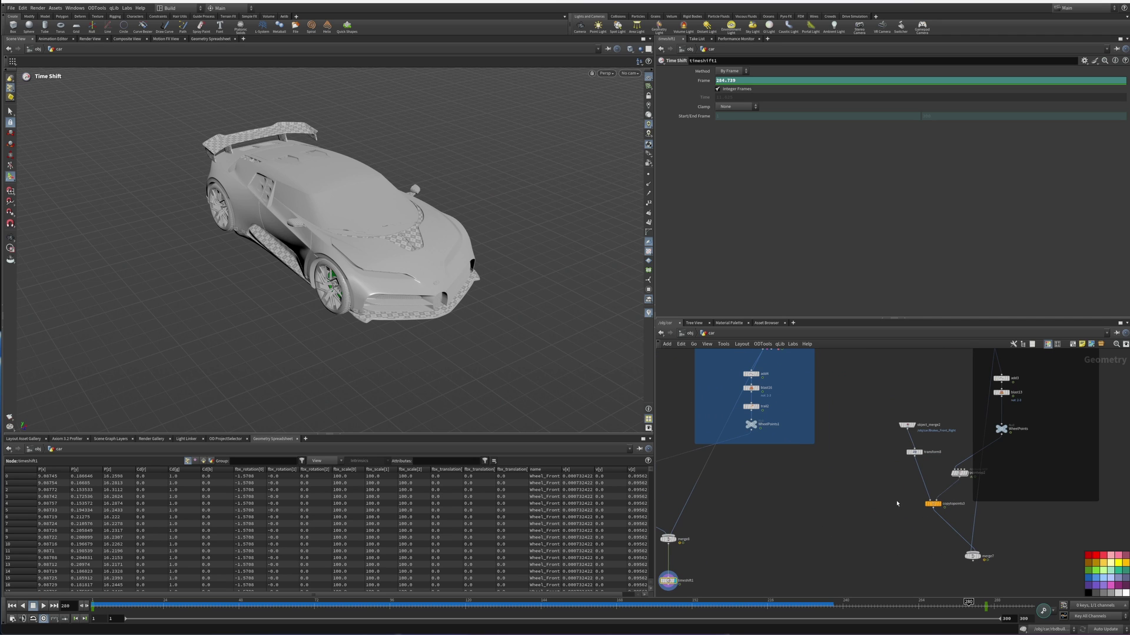
middle_click_drag(849, 420, 882, 511)
scroll(850, 477, "up", 5)
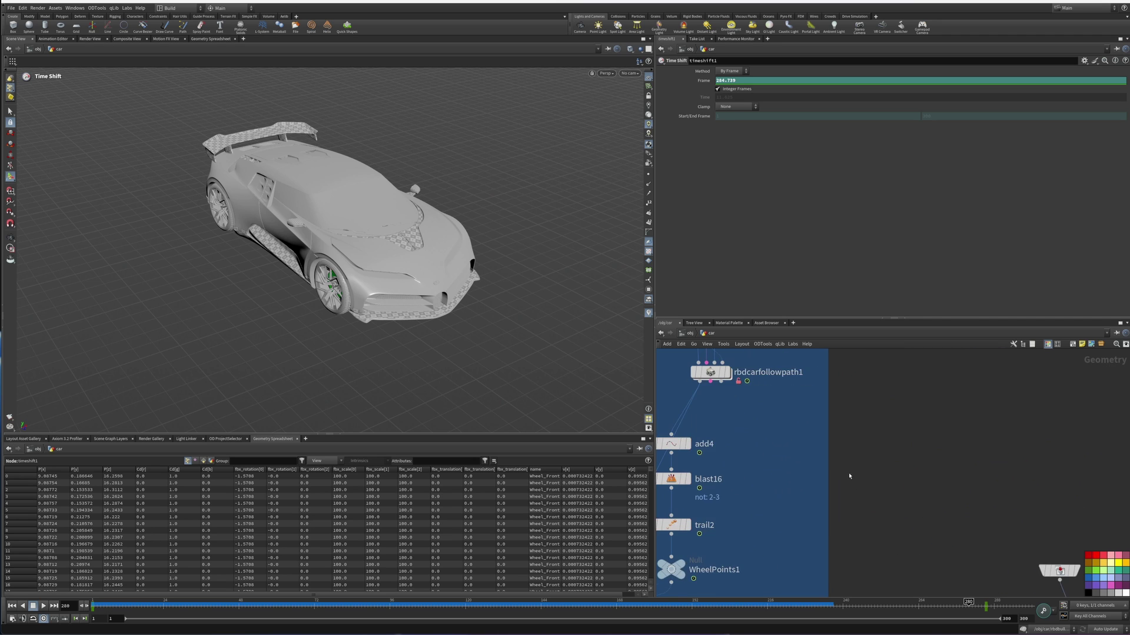
middle_click_drag(773, 416, 797, 486)
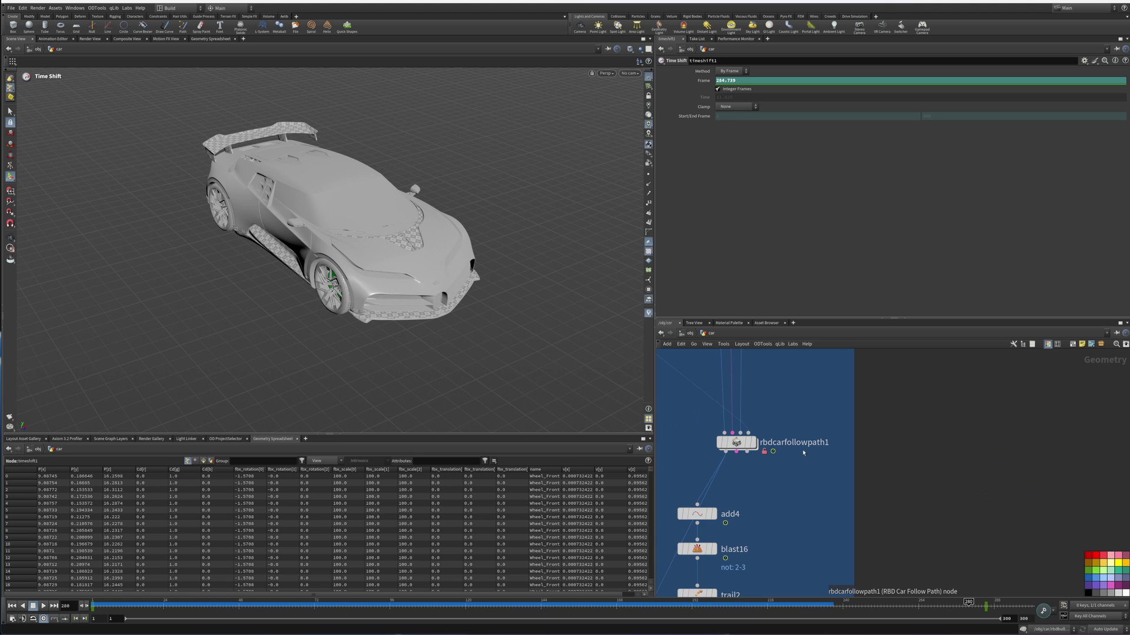
middle_click_drag(924, 485, 689, 470)
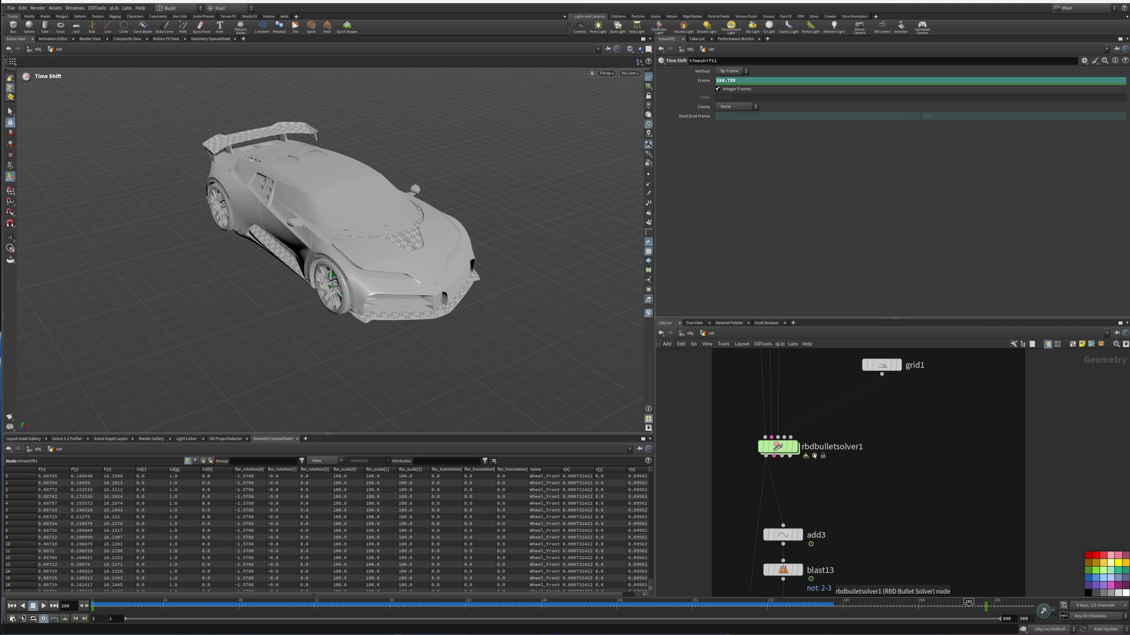
middle_click_drag(858, 476, 903, 411)
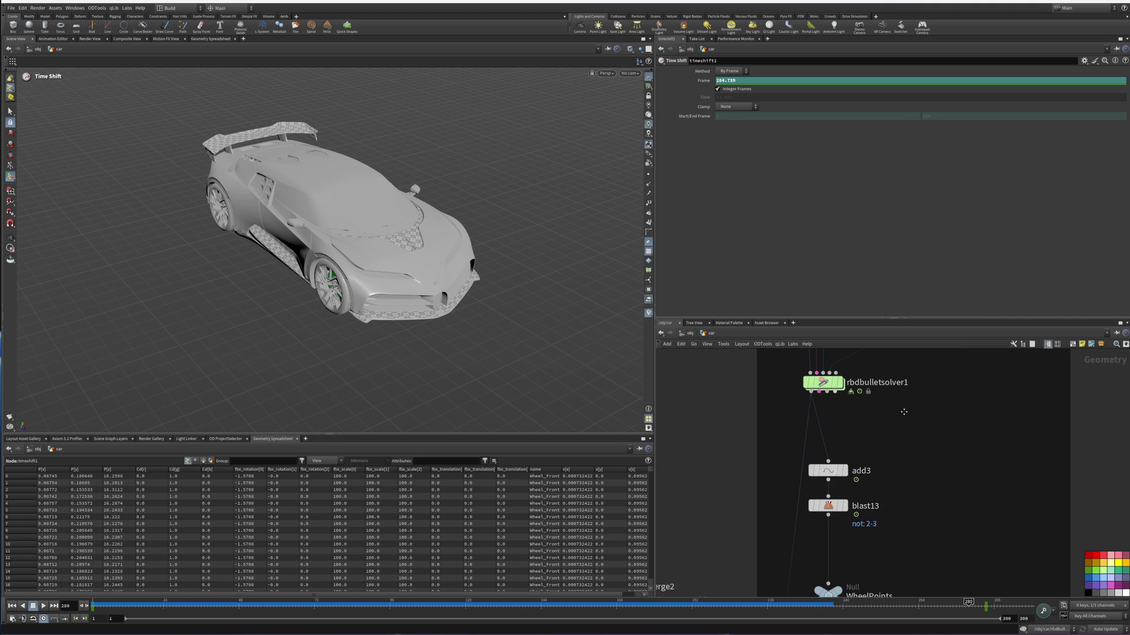
scroll(860, 449, "down", 4)
middle_click_drag(861, 449, 832, 241)
left_click_drag(453, 253, 307, 280, "alt")
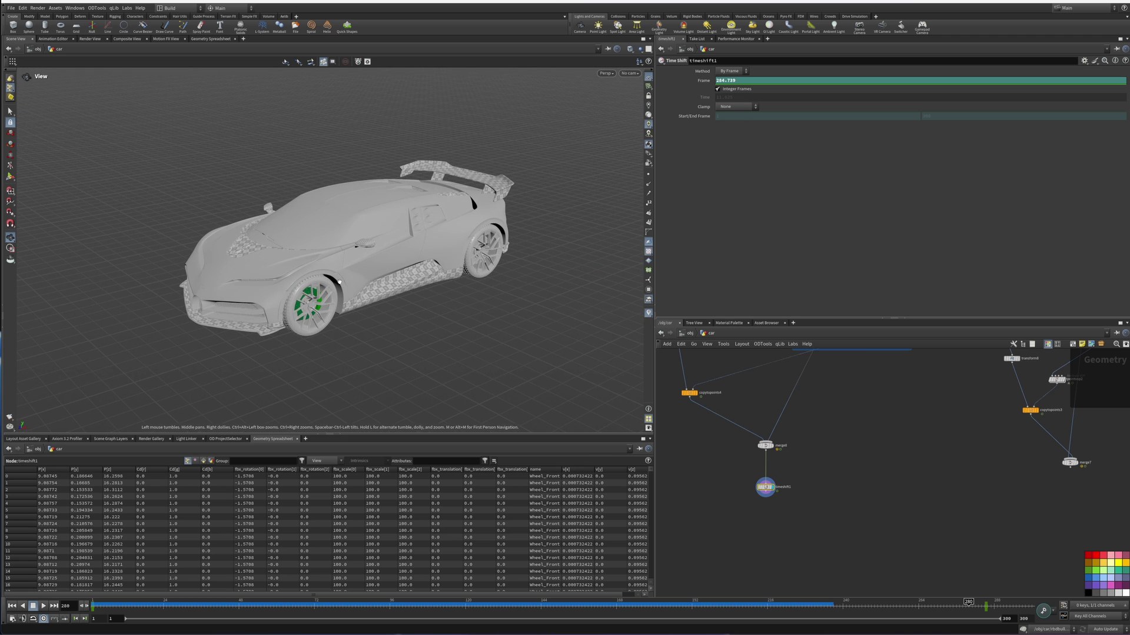